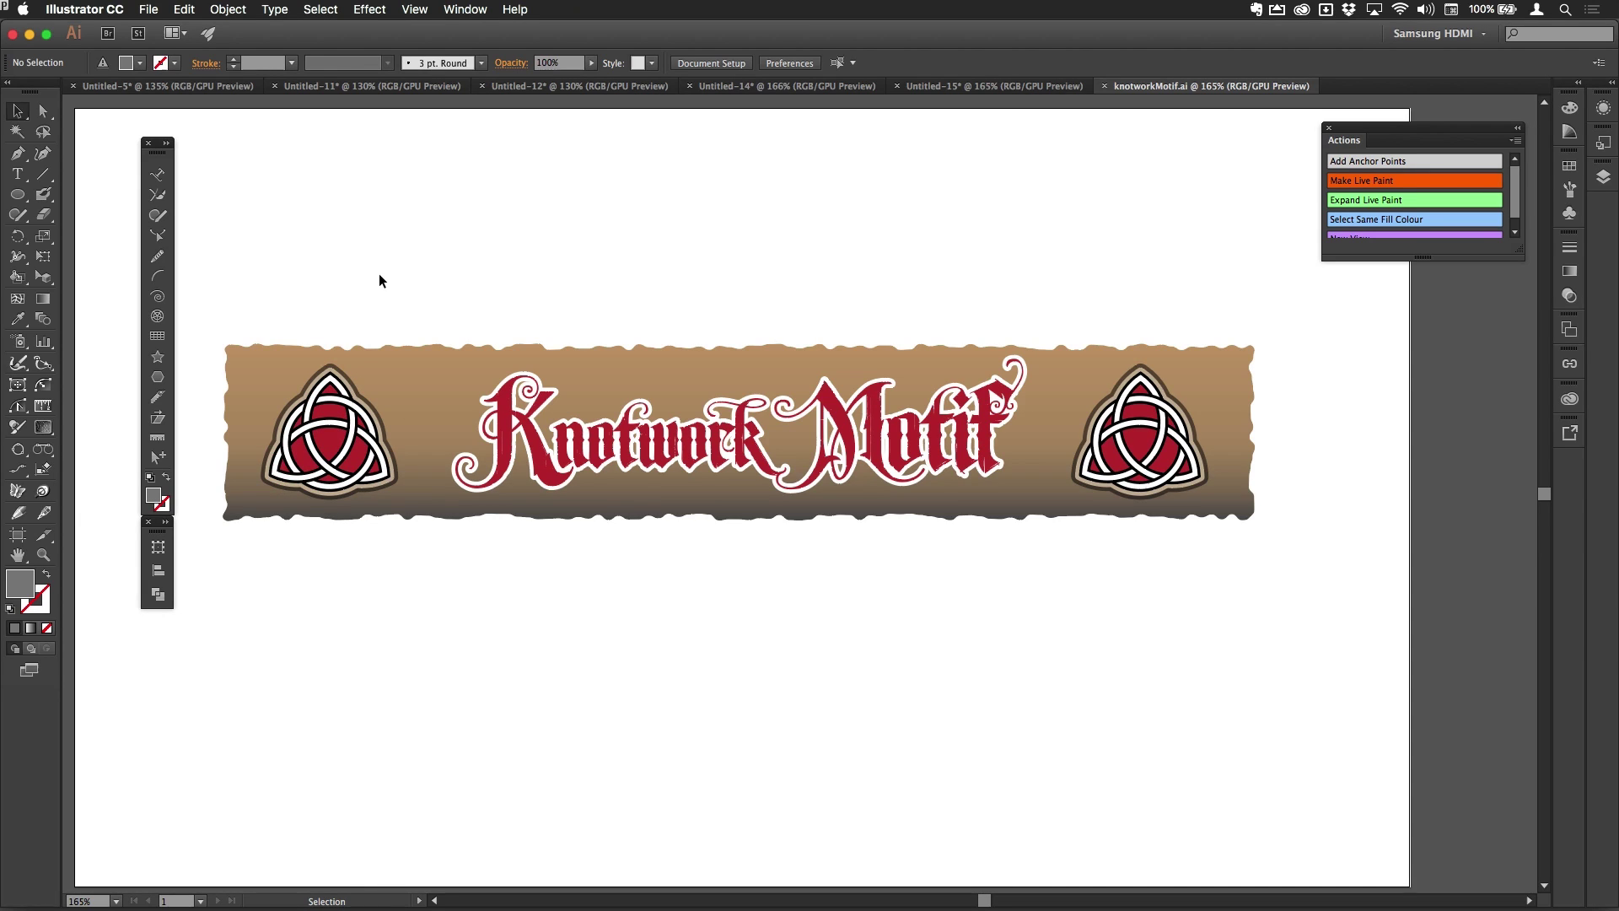
- Set up a new document with the Art & Illustration profile at 960 x 560
{"action": "key", "text": "a"}
{"action": "key", "text": "super+n"}
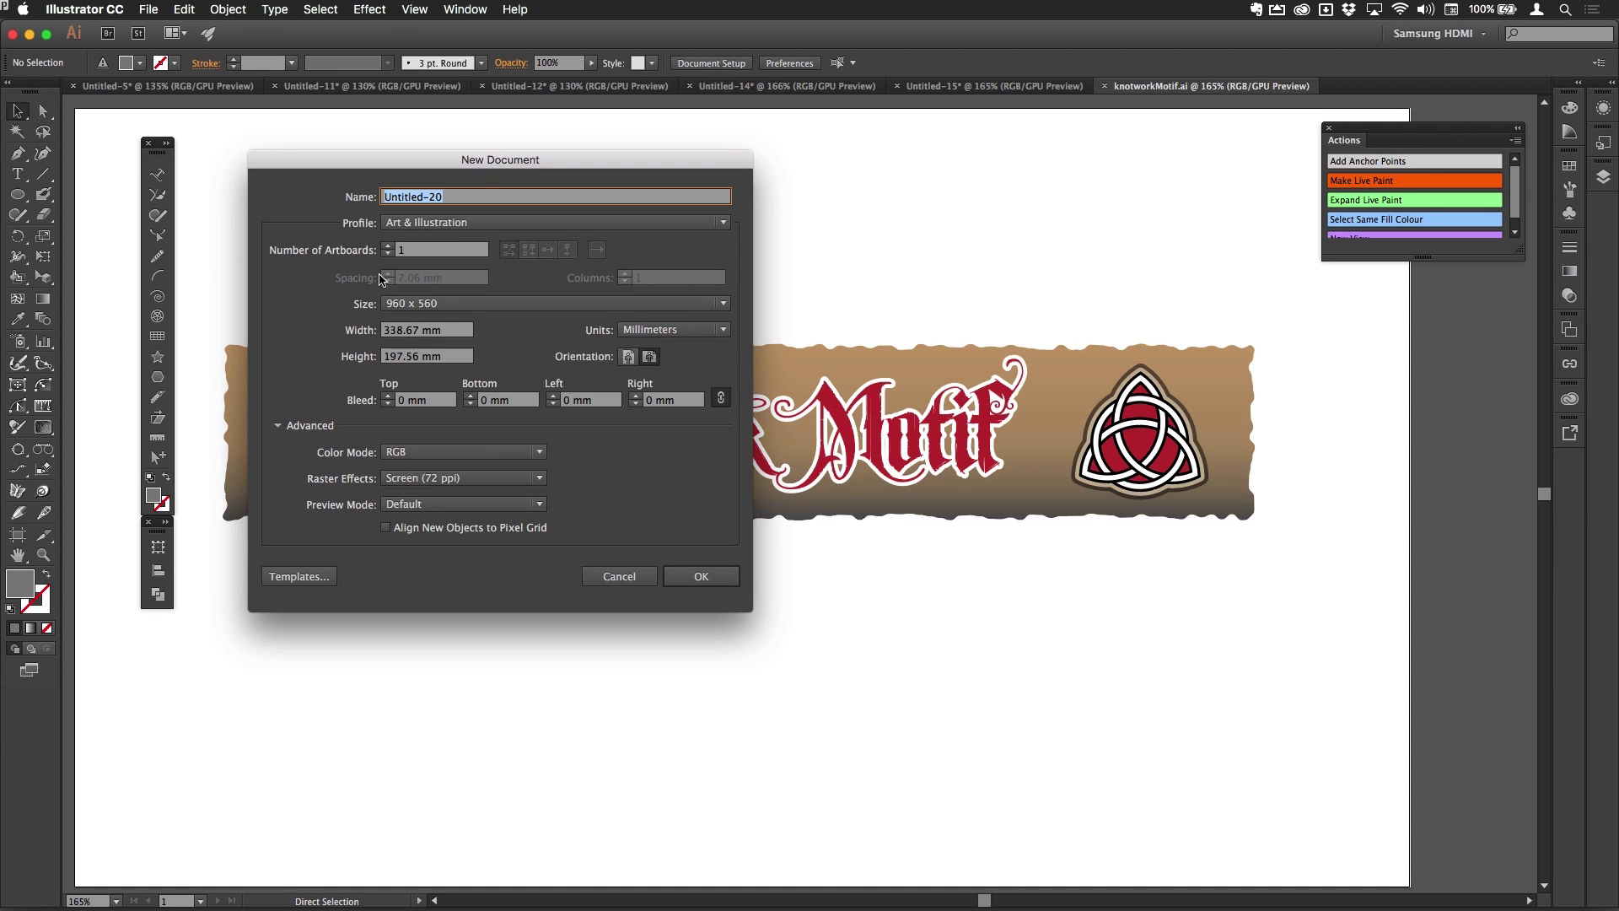
{"action": "left_click", "coordinate": [518, 224]}
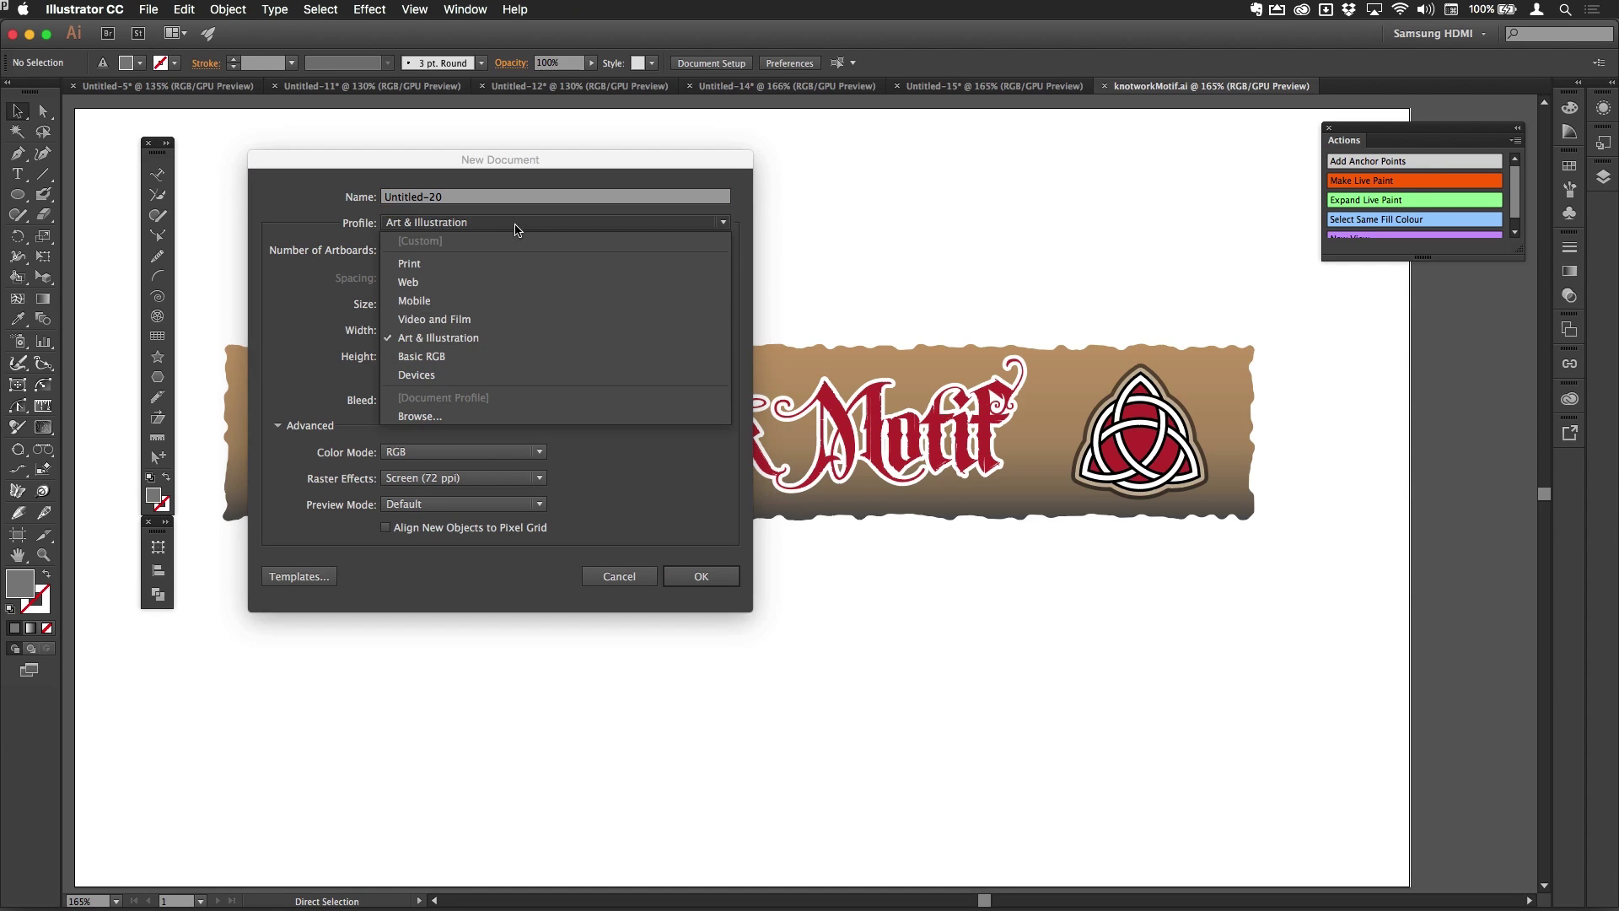
{"action": "left_click", "coordinate": [354, 220]}
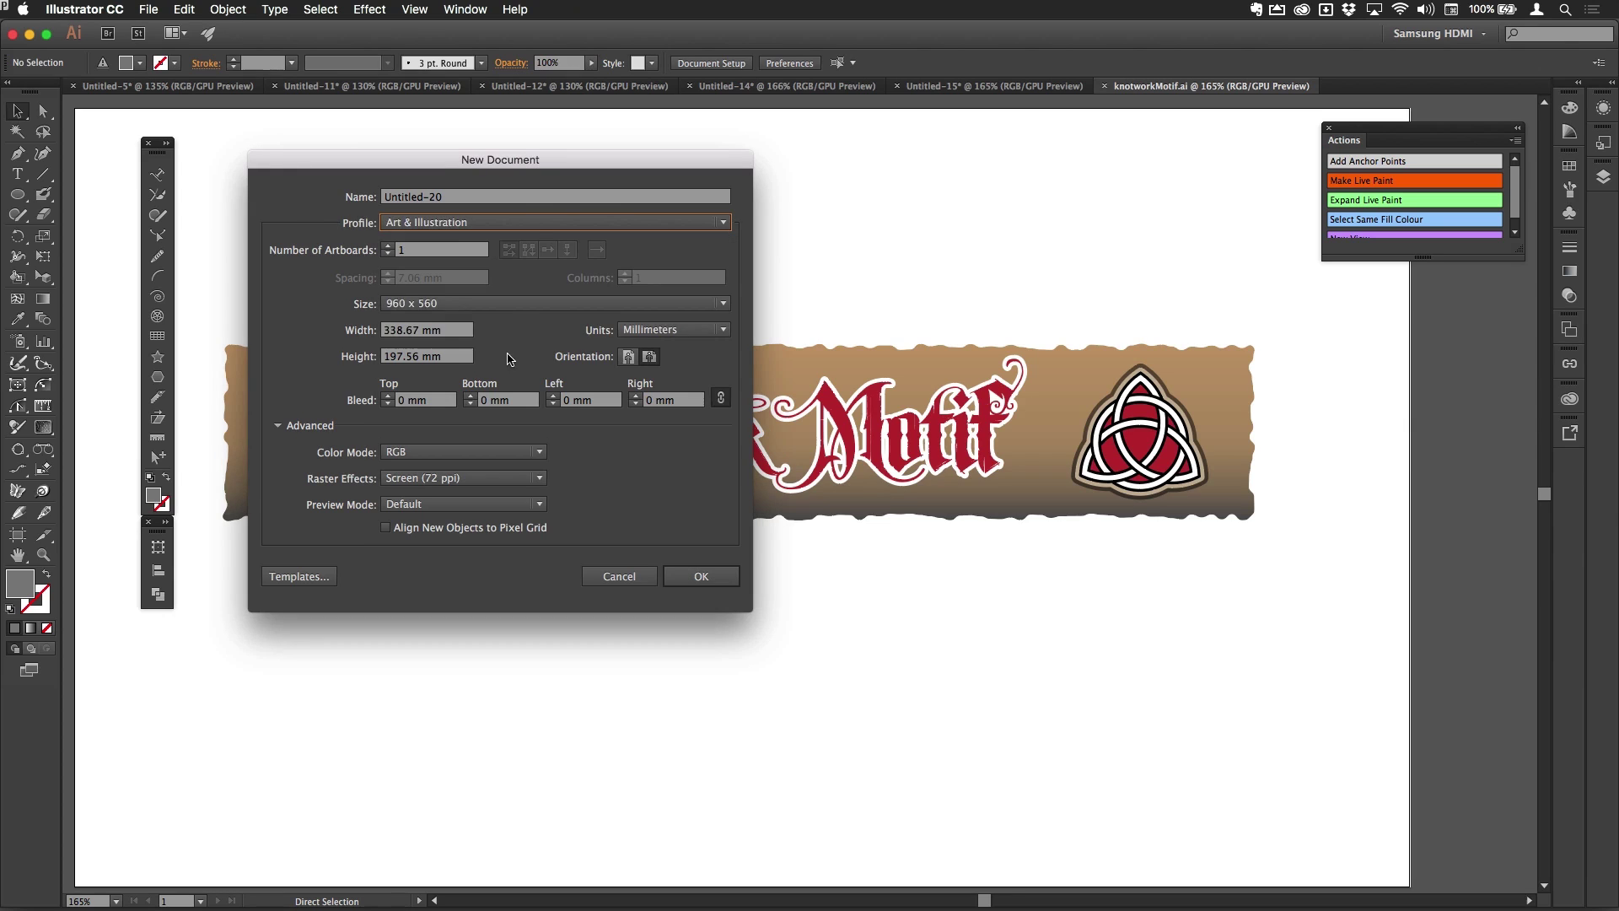
{"action": "left_click", "coordinate": [486, 305]}
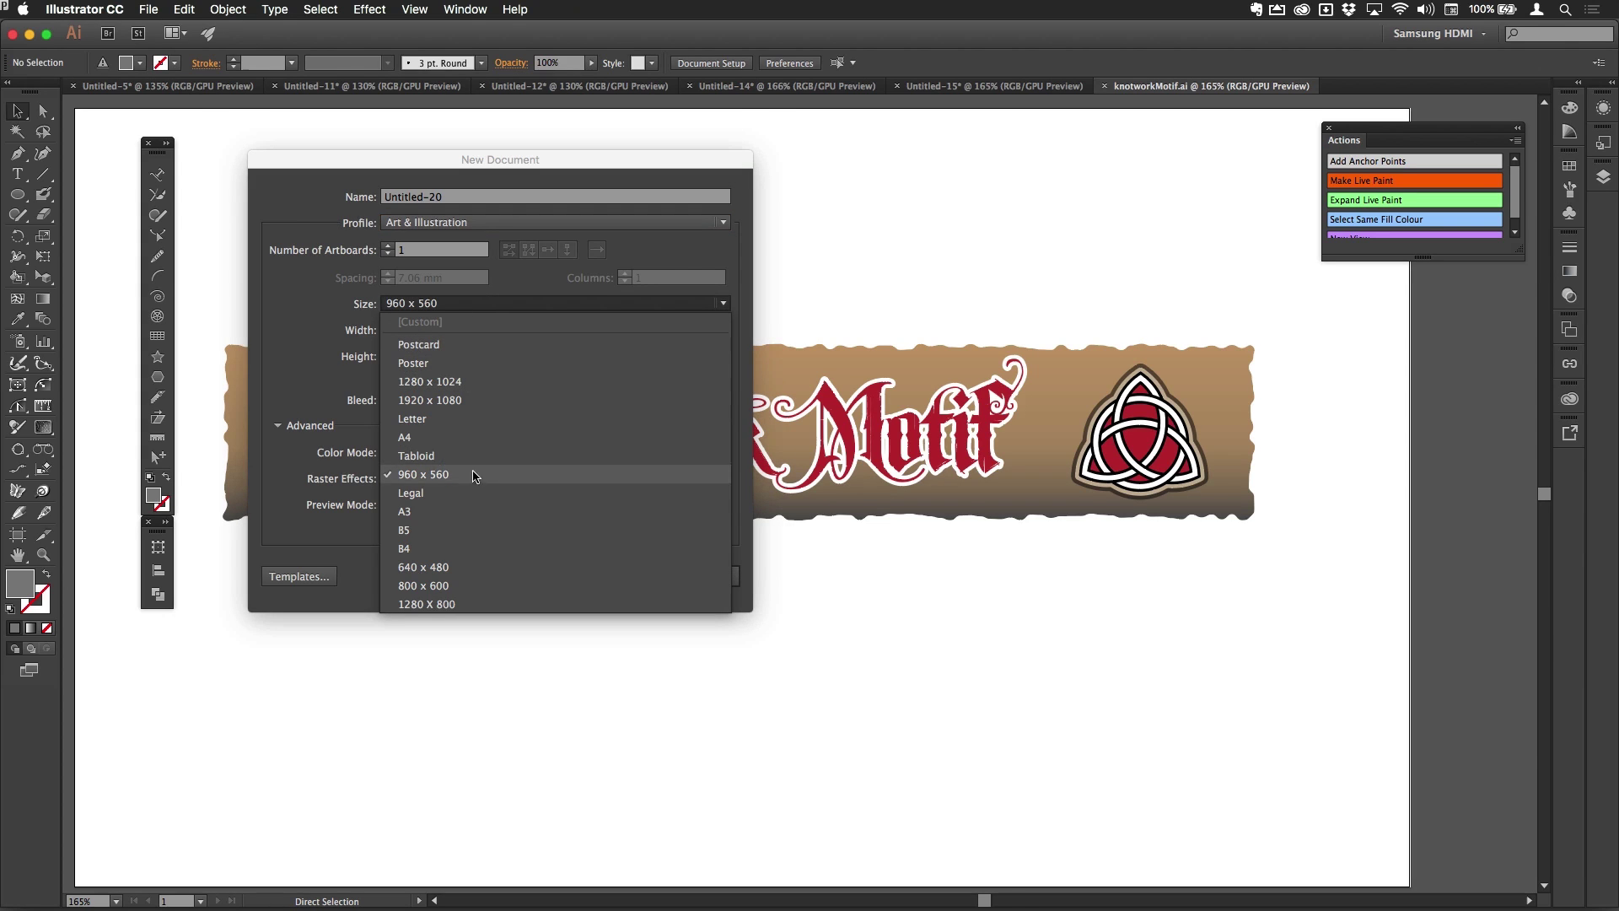
{"action": "left_click", "coordinate": [310, 233]}
{"action": "left_click", "coordinate": [715, 579]}
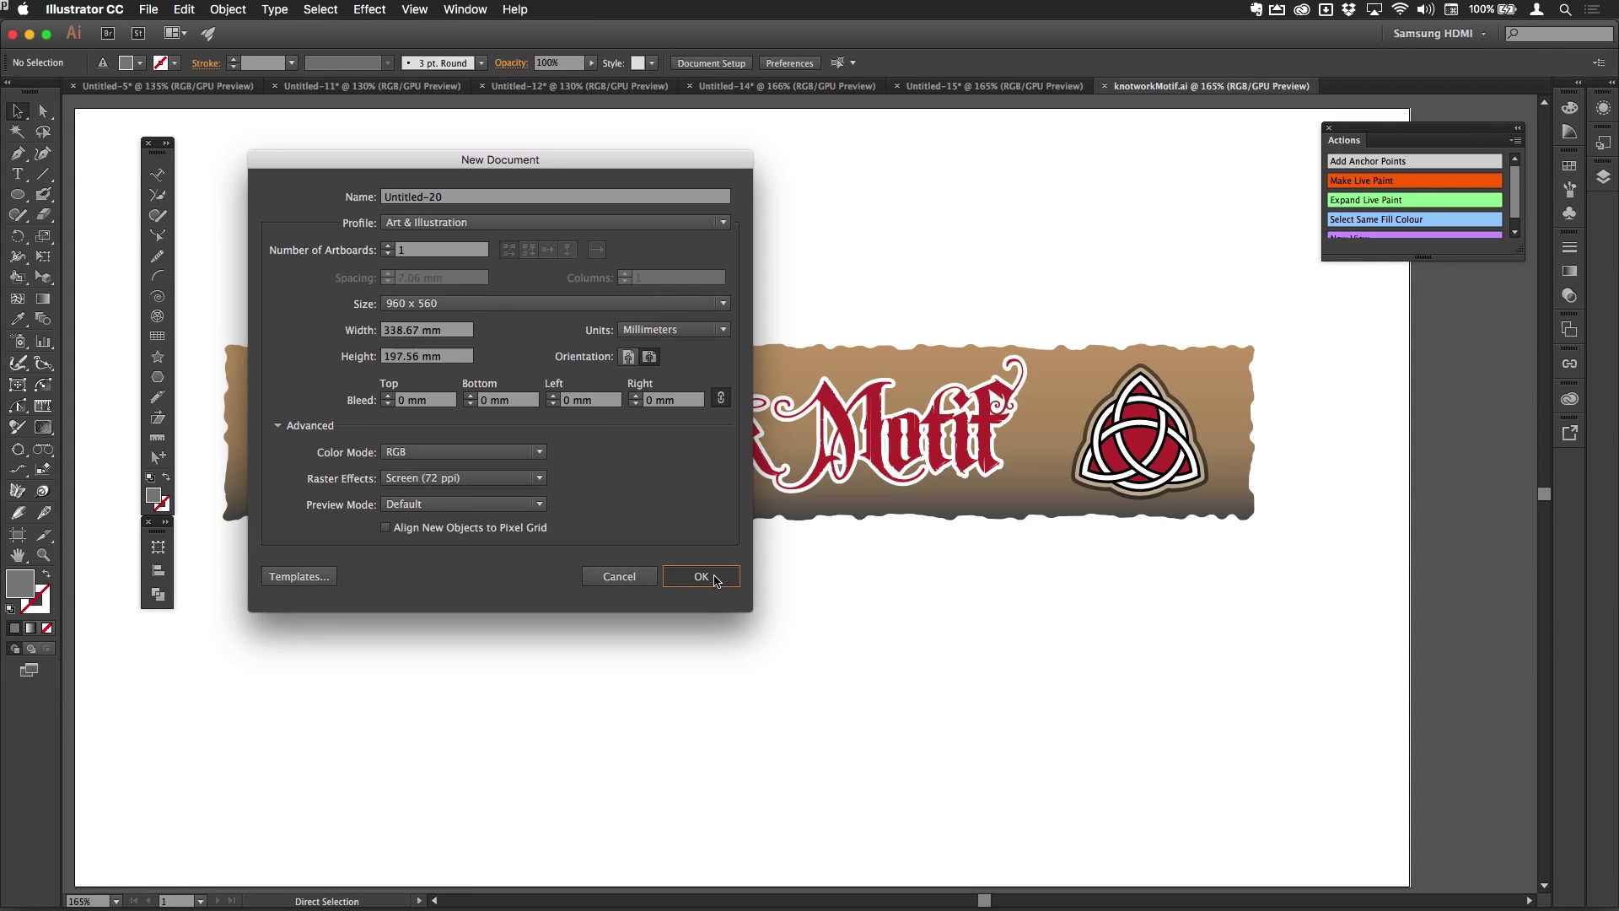
- Create the blank document and draw a circle about 57.7 mm across with the Ellipse tool
{"action": "left_click", "coordinate": [716, 578]}
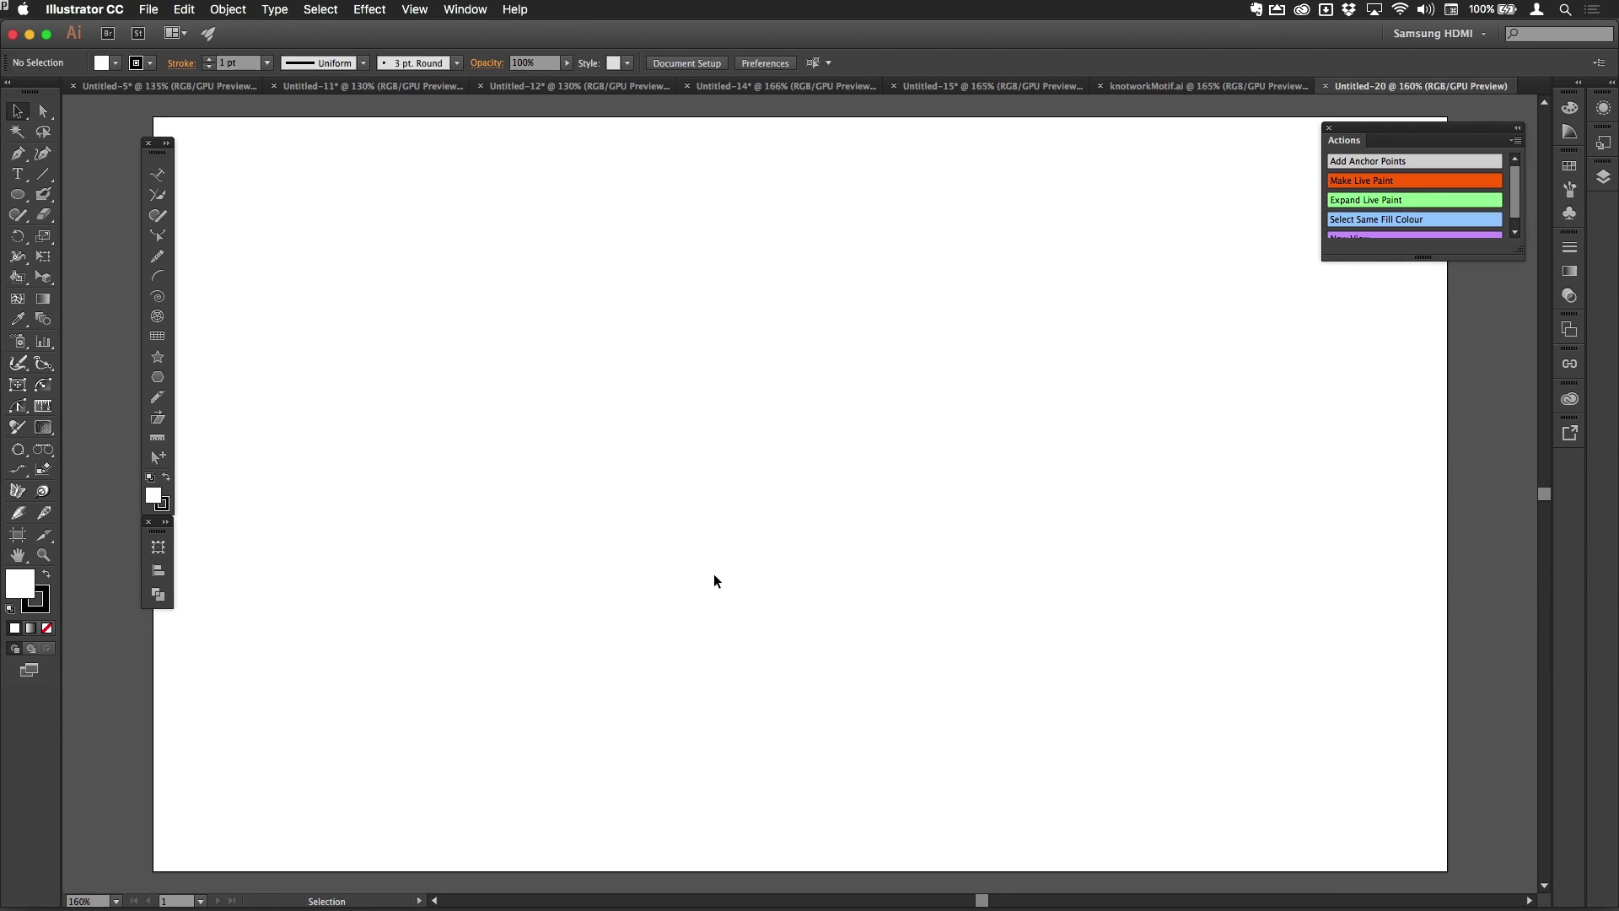
{"action": "key", "text": "l"}
{"action": "left_click_drag", "start_coordinate": [593, 415], "coordinate": [808, 634]}
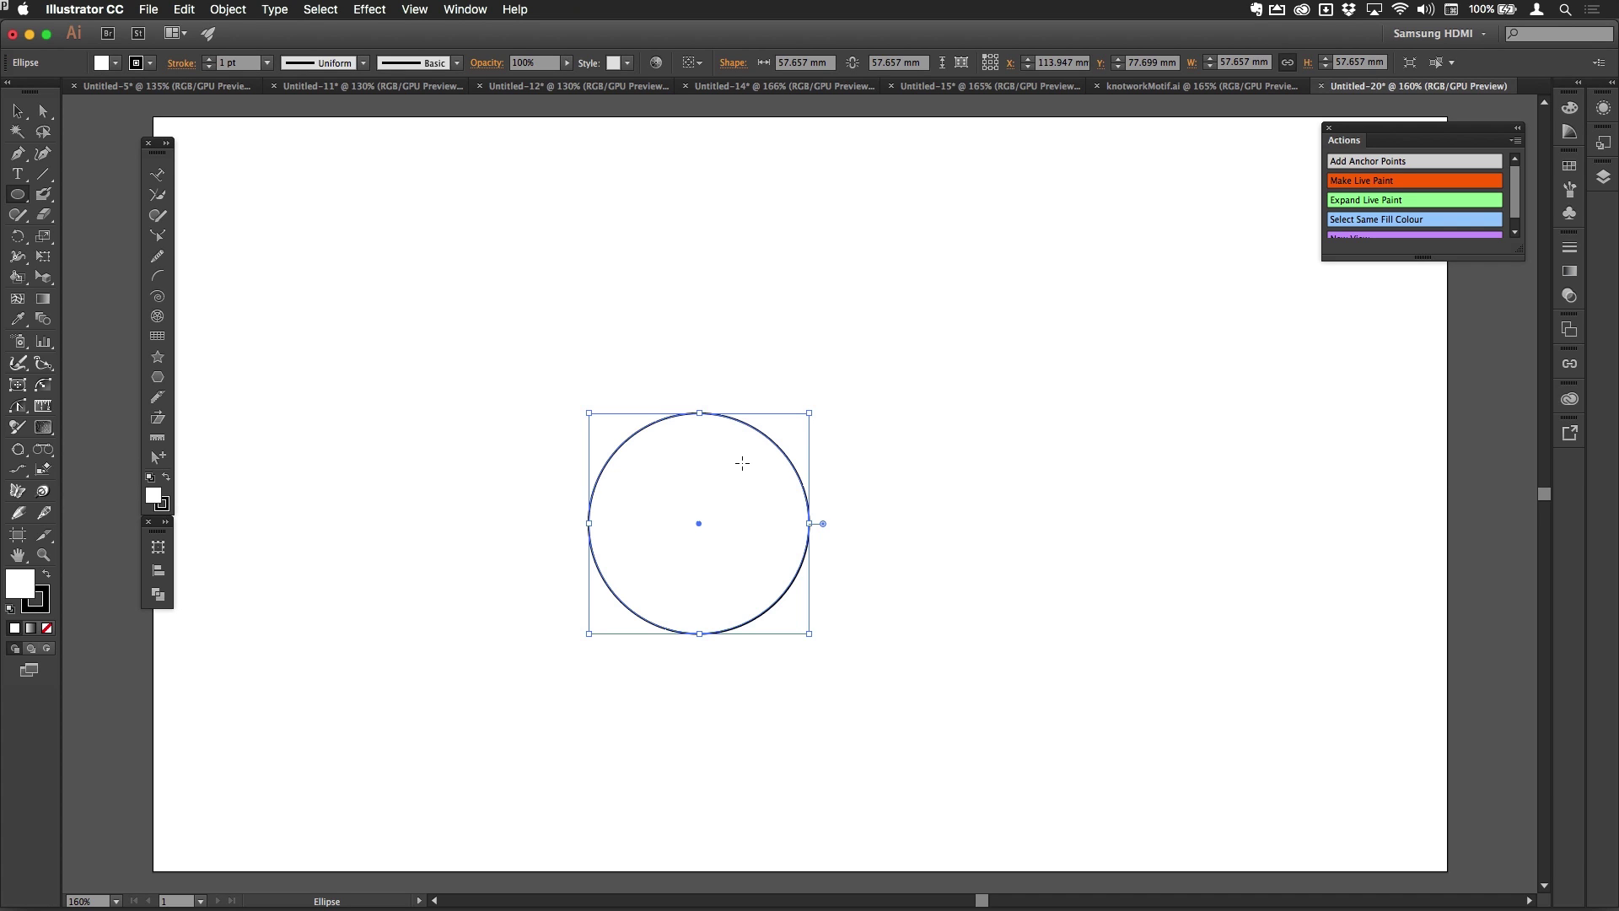
- Sketch a trial Shaper circle, then select it and undo it
{"action": "left_click", "coordinate": [157, 214]}
{"action": "mouse_move", "coordinate": [318, 270]}
{"action": "left_mouse_down"}
{"action": "mouse_move", "coordinate": [458, 326]}
{"action": "mouse_move", "coordinate": [355, 414]}
{"action": "mouse_move", "coordinate": [319, 269]}
{"action": "left_mouse_up"}
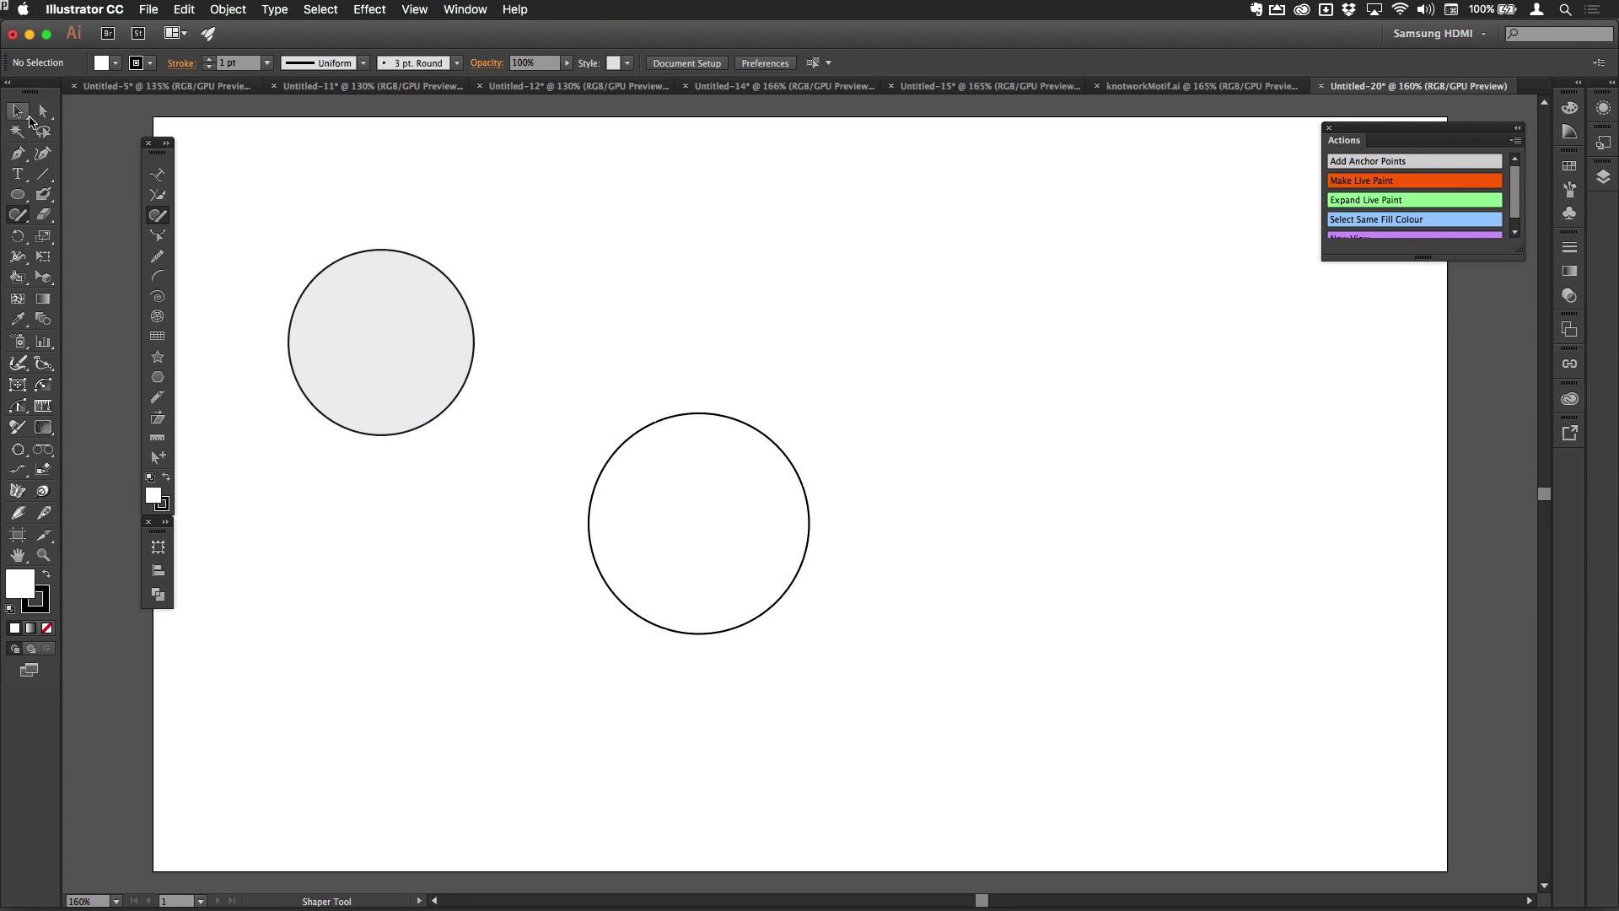
{"action": "left_click", "coordinate": [17, 110]}
{"action": "left_click", "coordinate": [448, 340]}
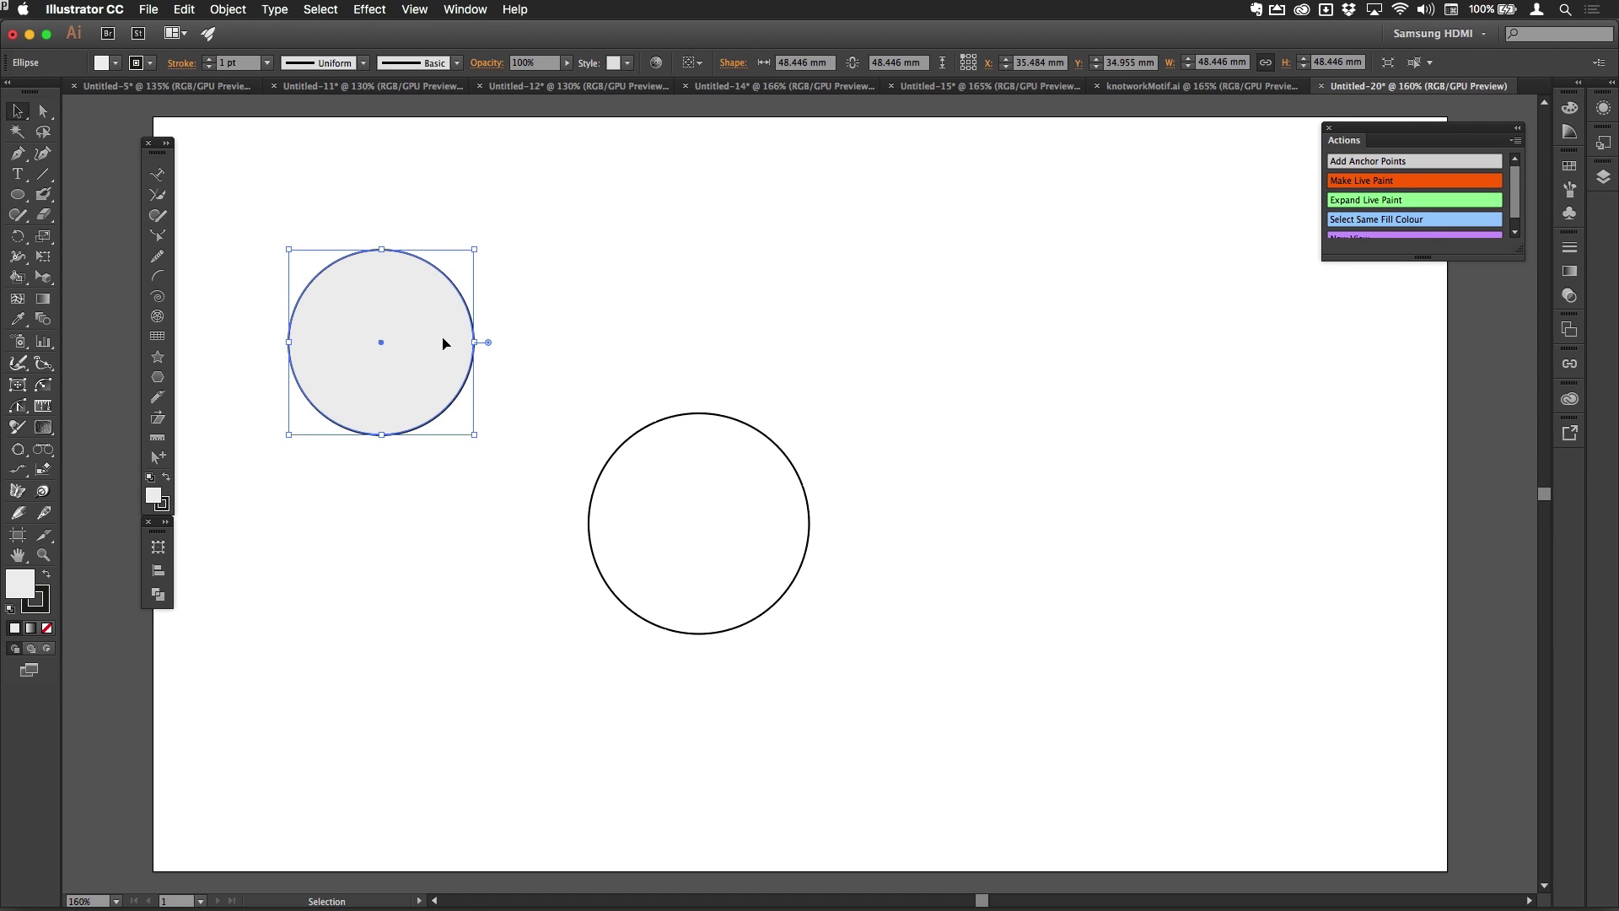
{"action": "key", "text": "super+z"}
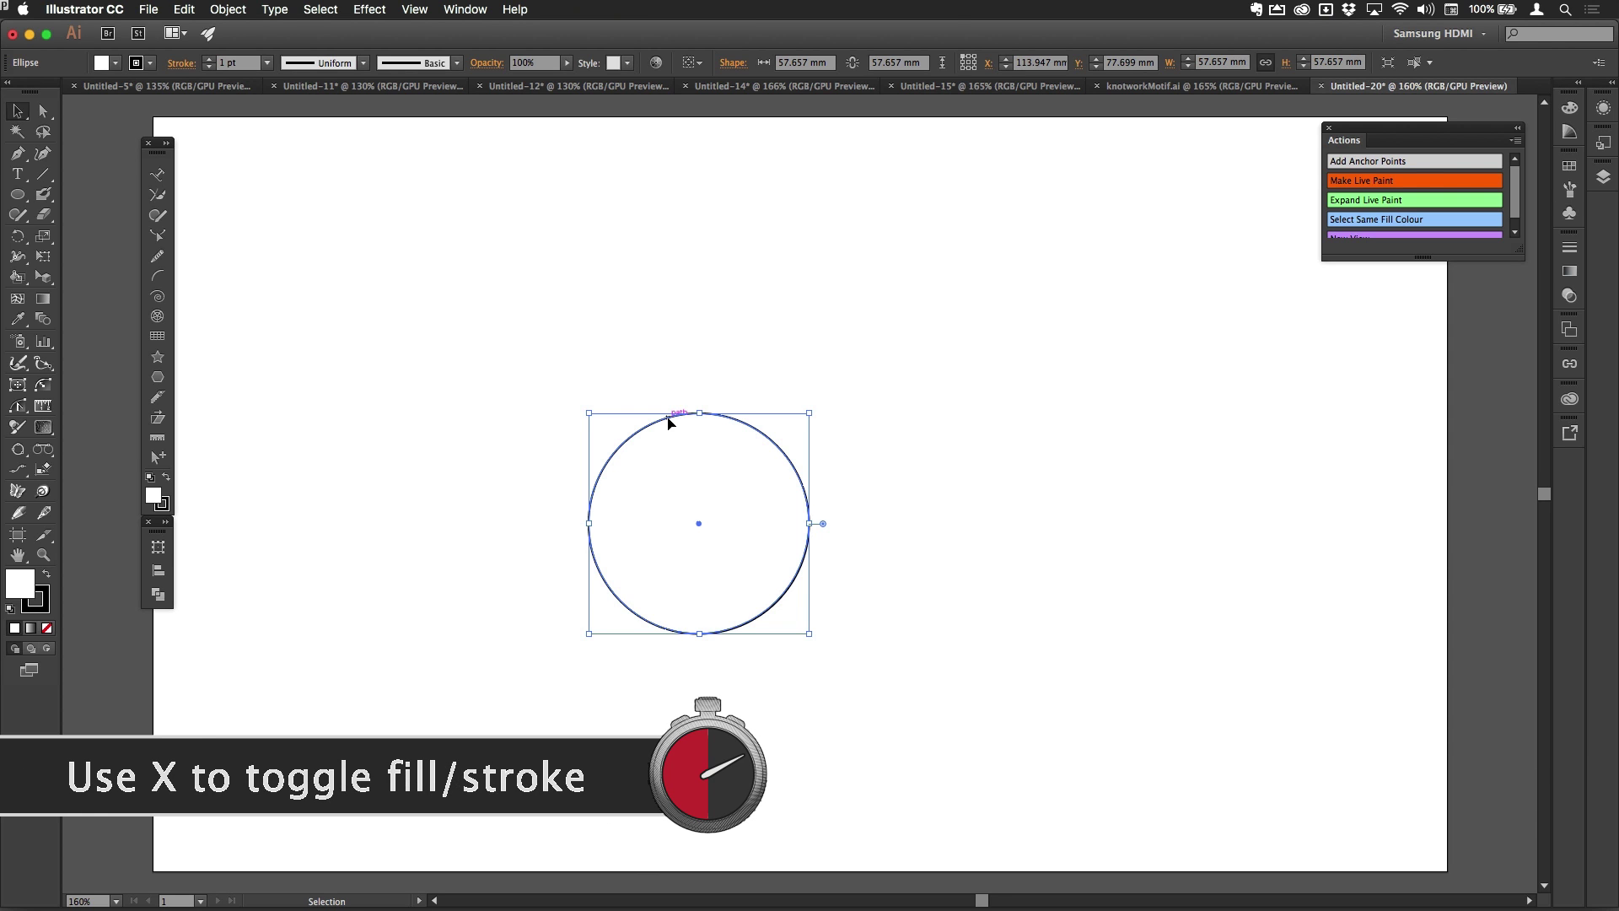
- Remove the circle's fill and set its stroke weight to 11 pt
{"action": "key", "text": "slash"}
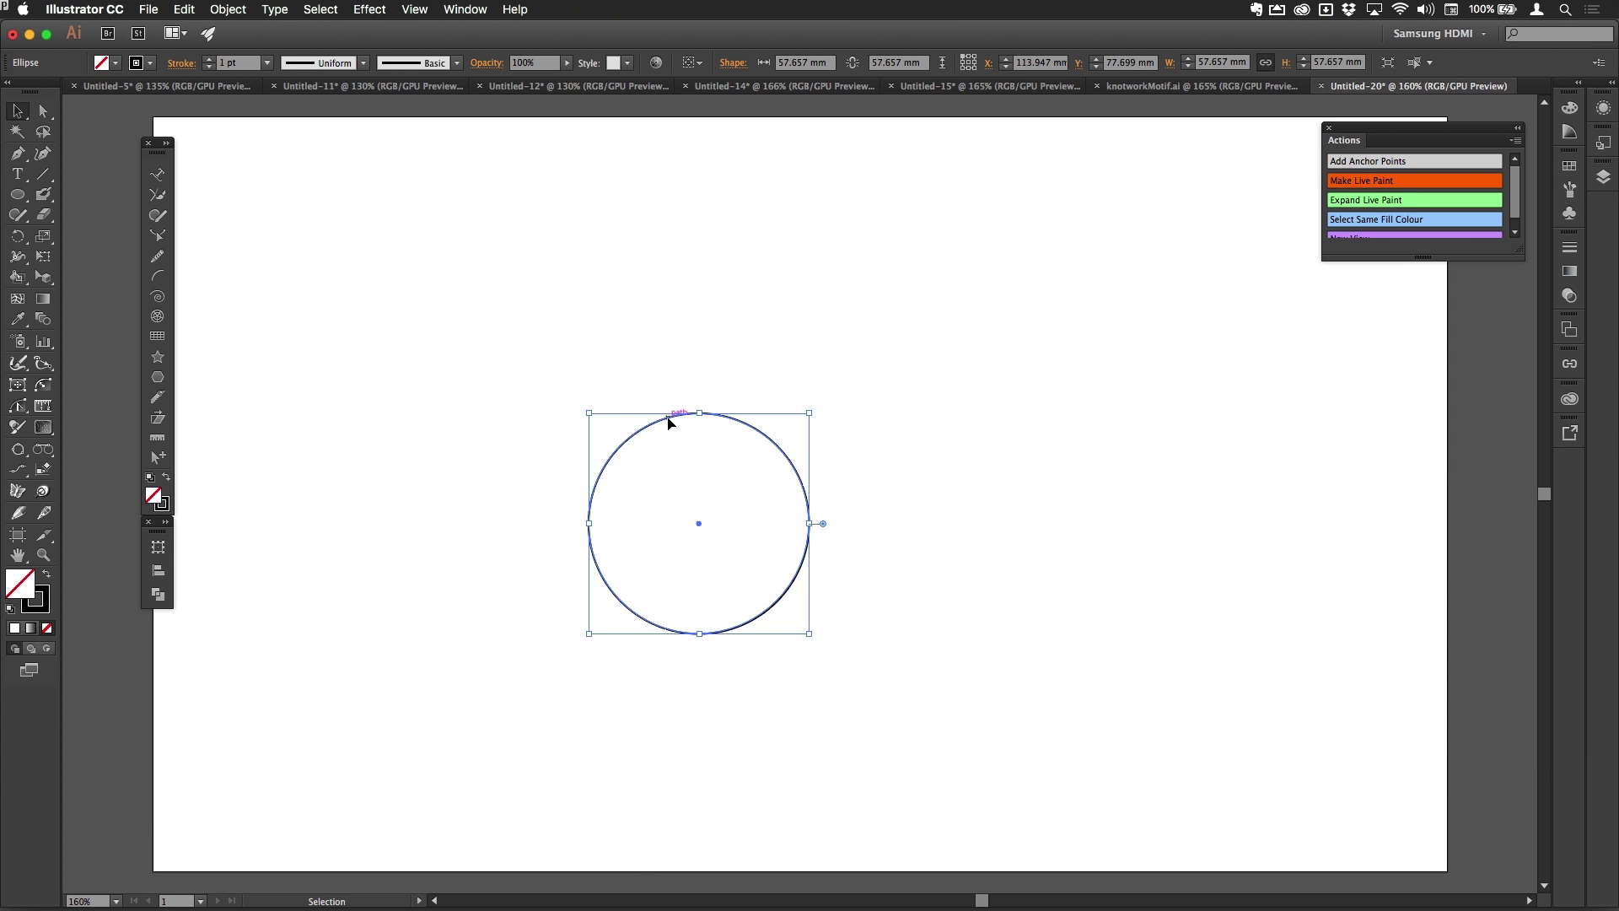
{"action": "left_click", "coordinate": [242, 63]}
{"action": "key", "text": "Up"}
{"action": "key", "text": "Up"}
{"action": "key", "text": "Up"}
{"action": "key", "text": "Up"}
{"action": "key", "text": "Up"}
{"action": "key", "text": "Up"}
{"action": "key", "text": "Up"}
{"action": "key", "text": "Up"}
{"action": "key", "text": "Up"}
{"action": "left_click", "coordinate": [246, 63]}
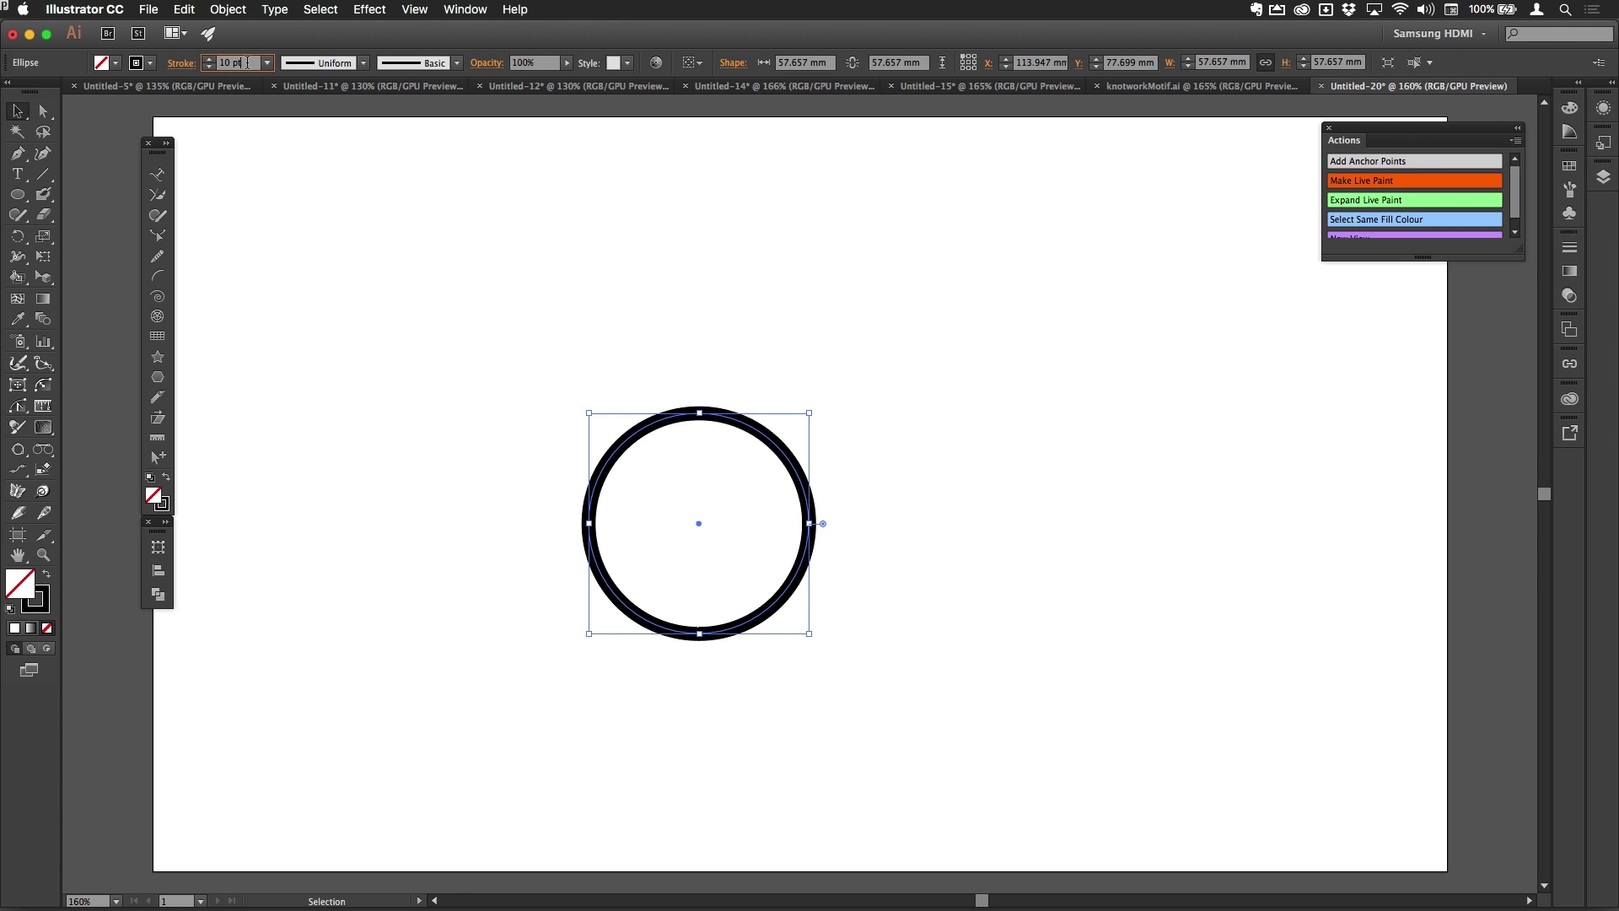
{"action": "key", "text": "Up"}
{"action": "key", "text": "Up"}
{"action": "key", "text": "Up"}
{"action": "key", "text": "Down"}
{"action": "key", "text": "Down"}
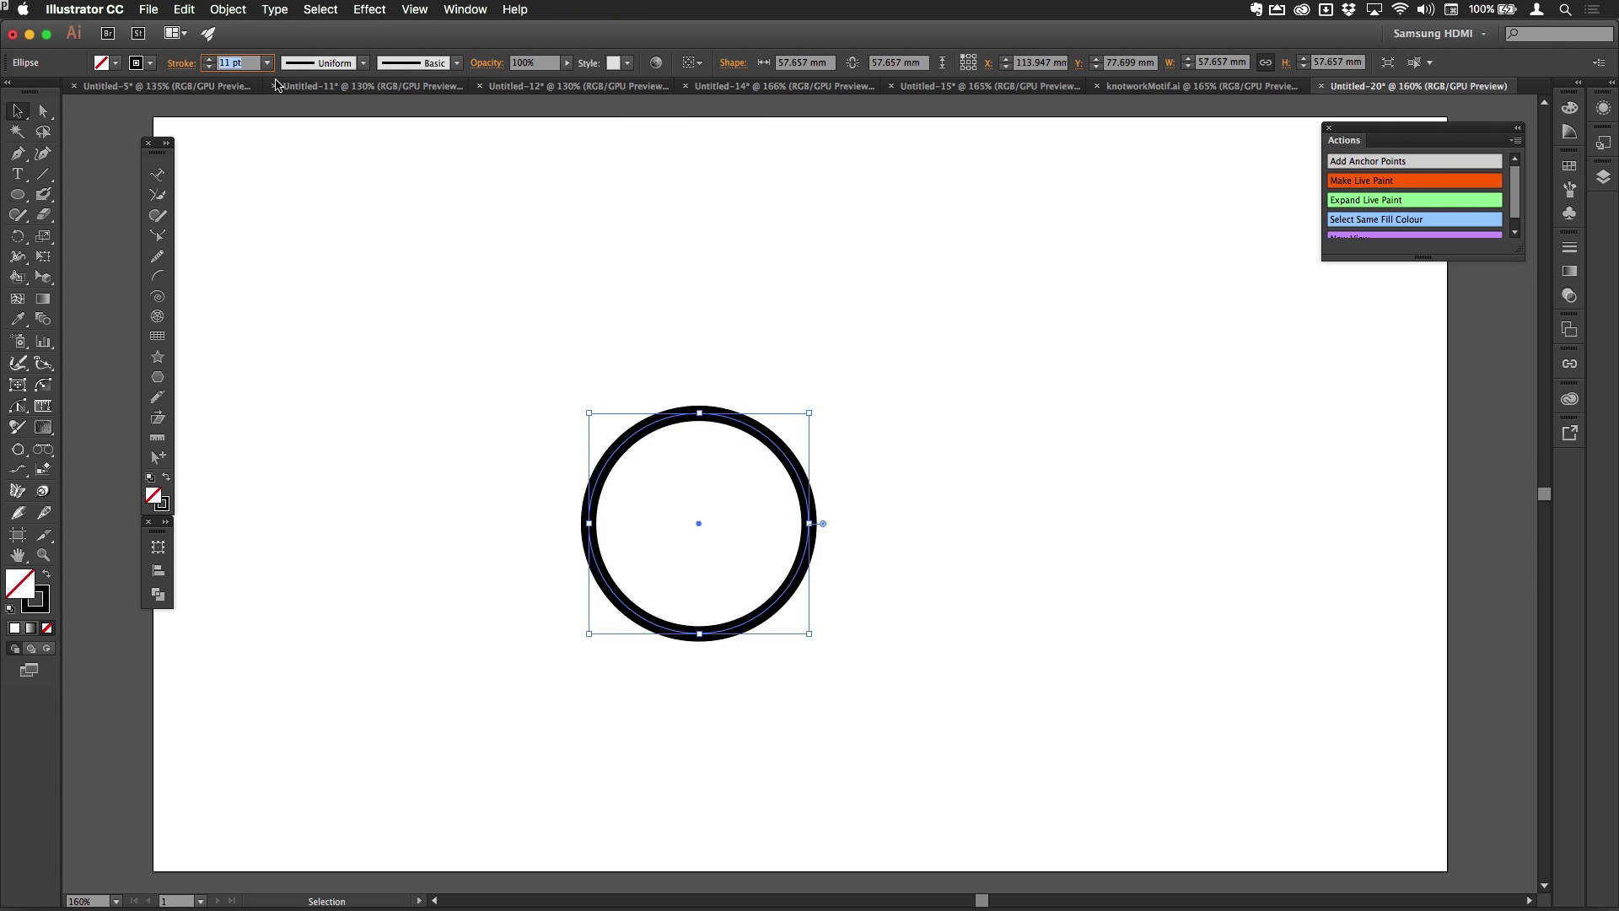
{"action": "key", "text": "Return"}
- Copy the ring to the right and again below, overlapping both, nudging the bottom one into place
{"action": "left_click_drag", "start_coordinate": [667, 423], "coordinate": [814, 424]}
{"action": "scroll", "coordinate": [814, 424], "scroll_direction": "up", "scroll_amount": 1}
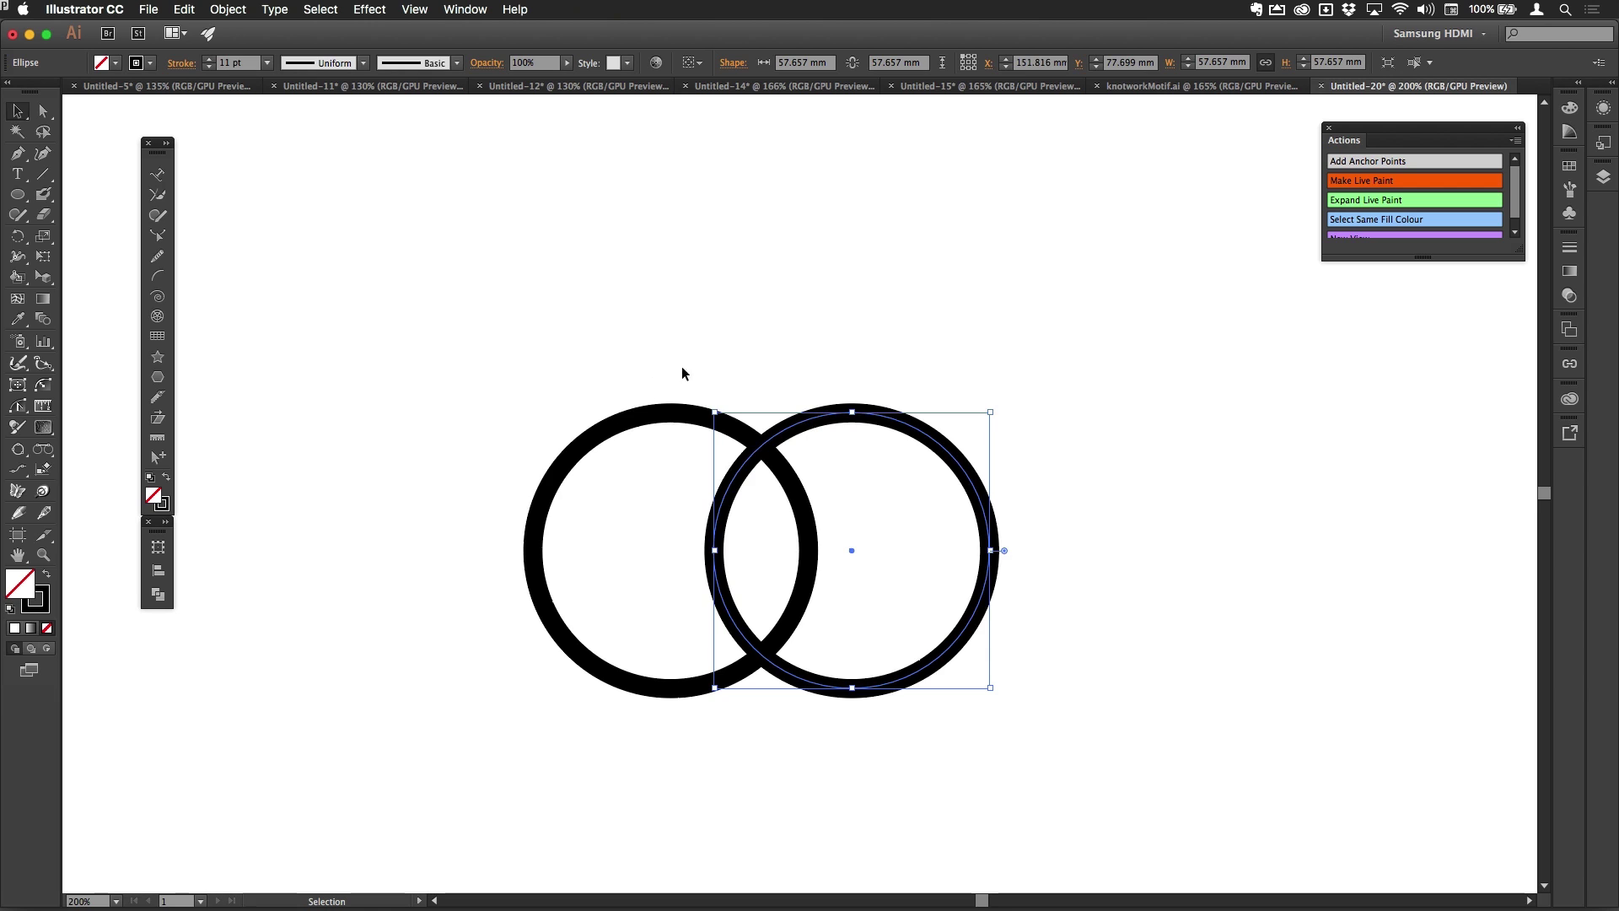
{"action": "scroll", "coordinate": [784, 506], "scroll_direction": "down", "scroll_amount": 4}
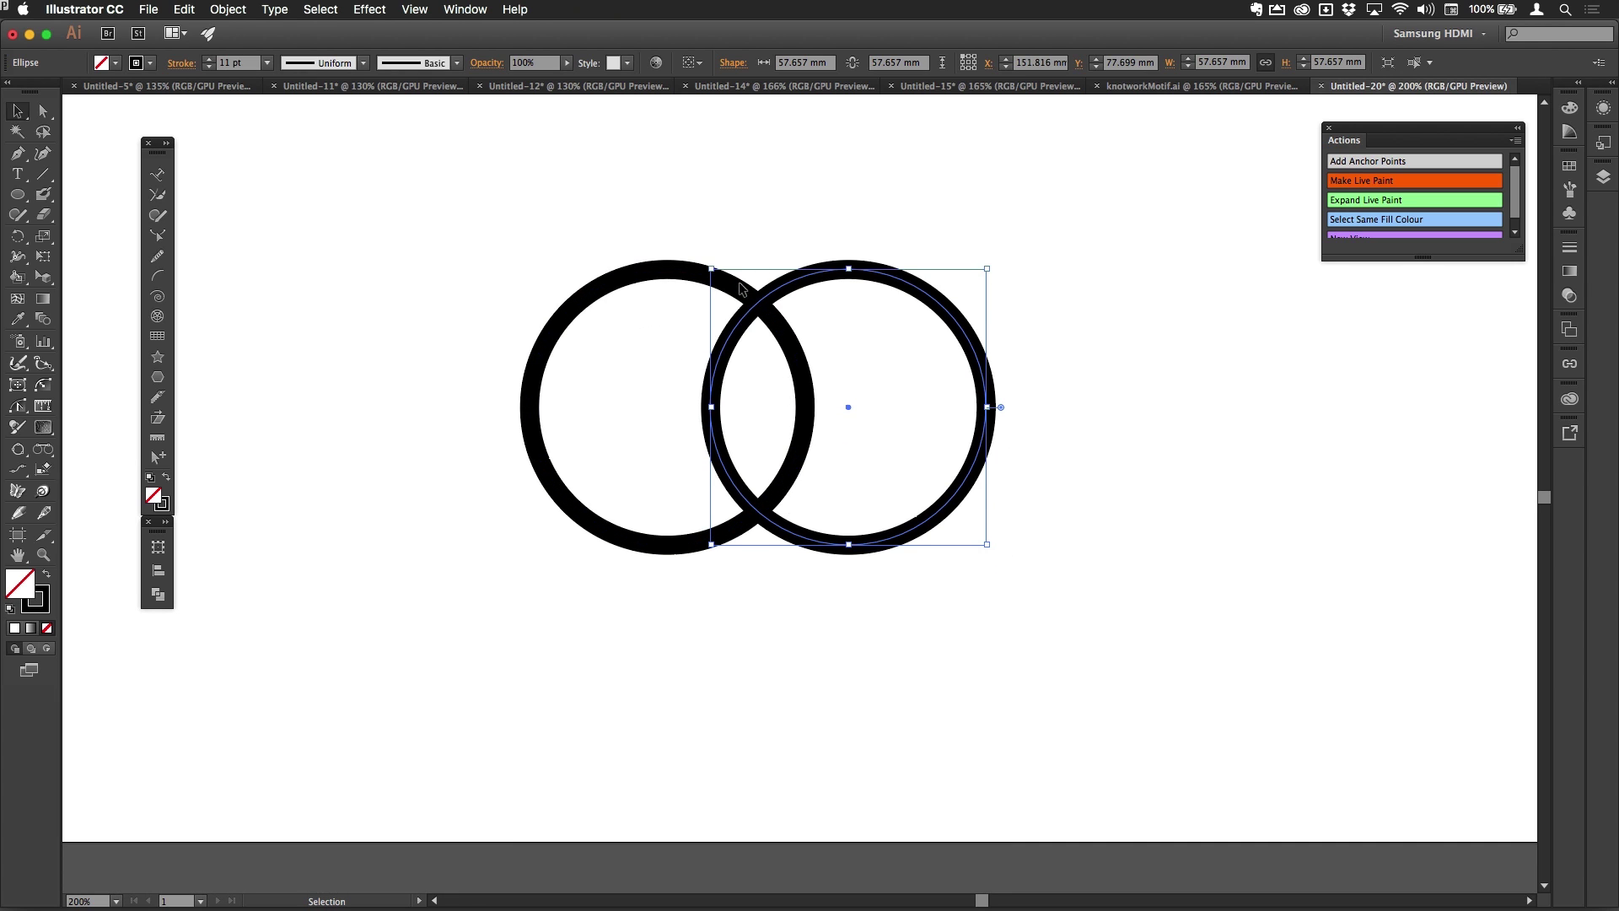
{"action": "left_click", "coordinate": [746, 204]}
{"action": "left_click_drag", "start_coordinate": [649, 235], "coordinate": [712, 221]}
{"action": "left_click", "coordinate": [855, 278]}
{"action": "left_click_drag", "start_coordinate": [855, 279], "coordinate": [772, 431]}
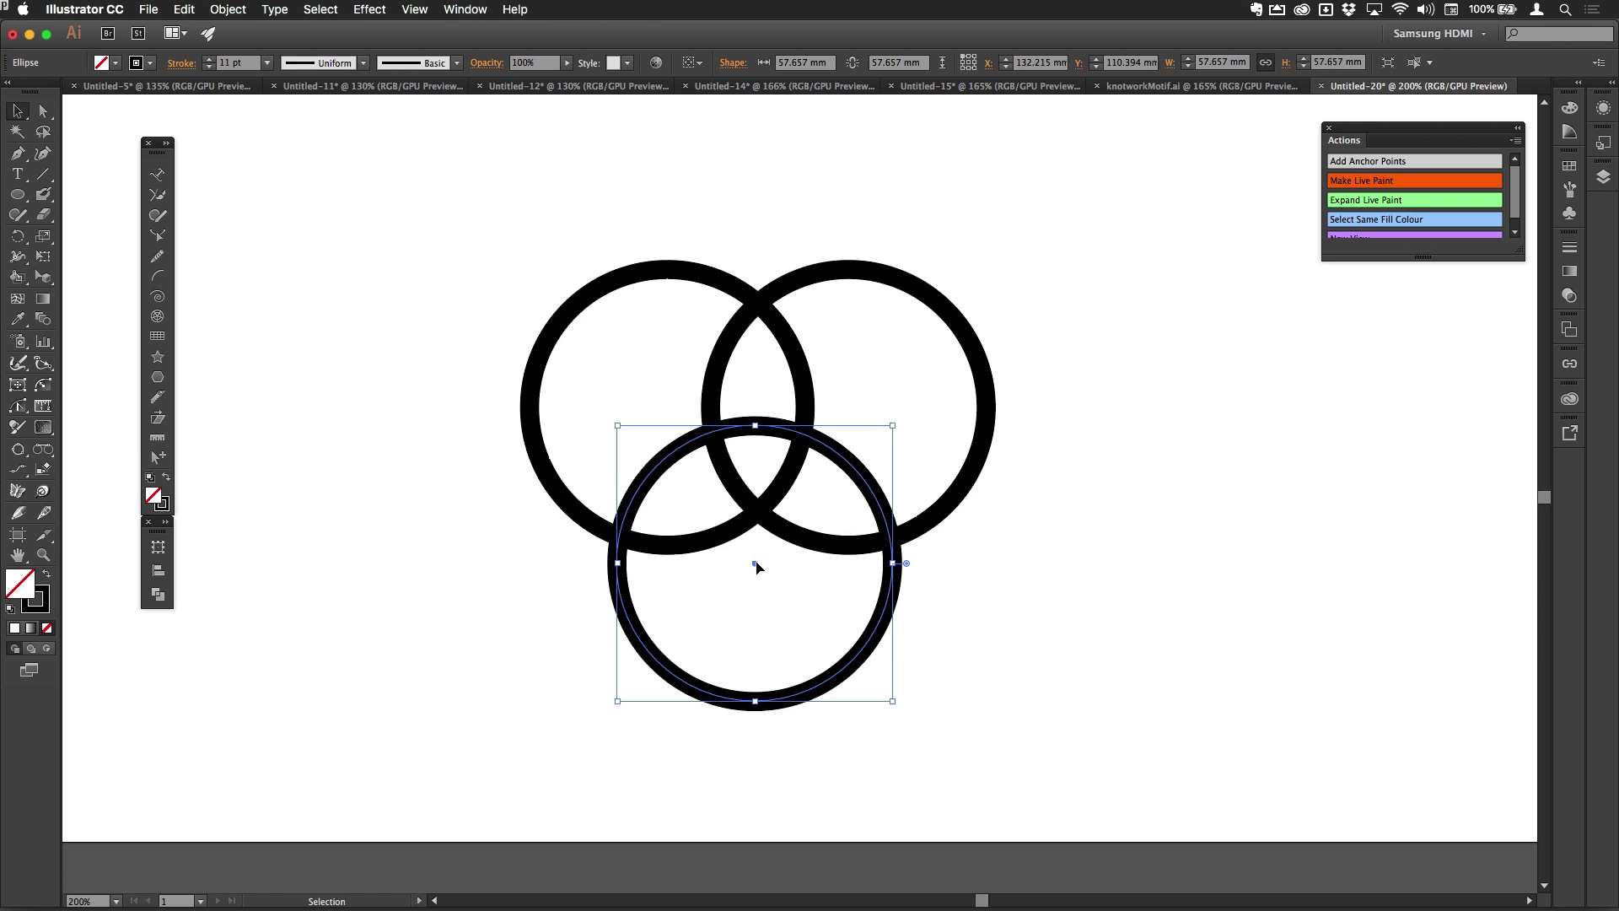
{"action": "mouse_move", "coordinate": [752, 565]}
{"action": "left_mouse_down"}
{"action": "mouse_move", "coordinate": [650, 559]}
{"action": "mouse_move", "coordinate": [801, 560]}
{"action": "mouse_move", "coordinate": [759, 563]}
{"action": "left_mouse_up"}
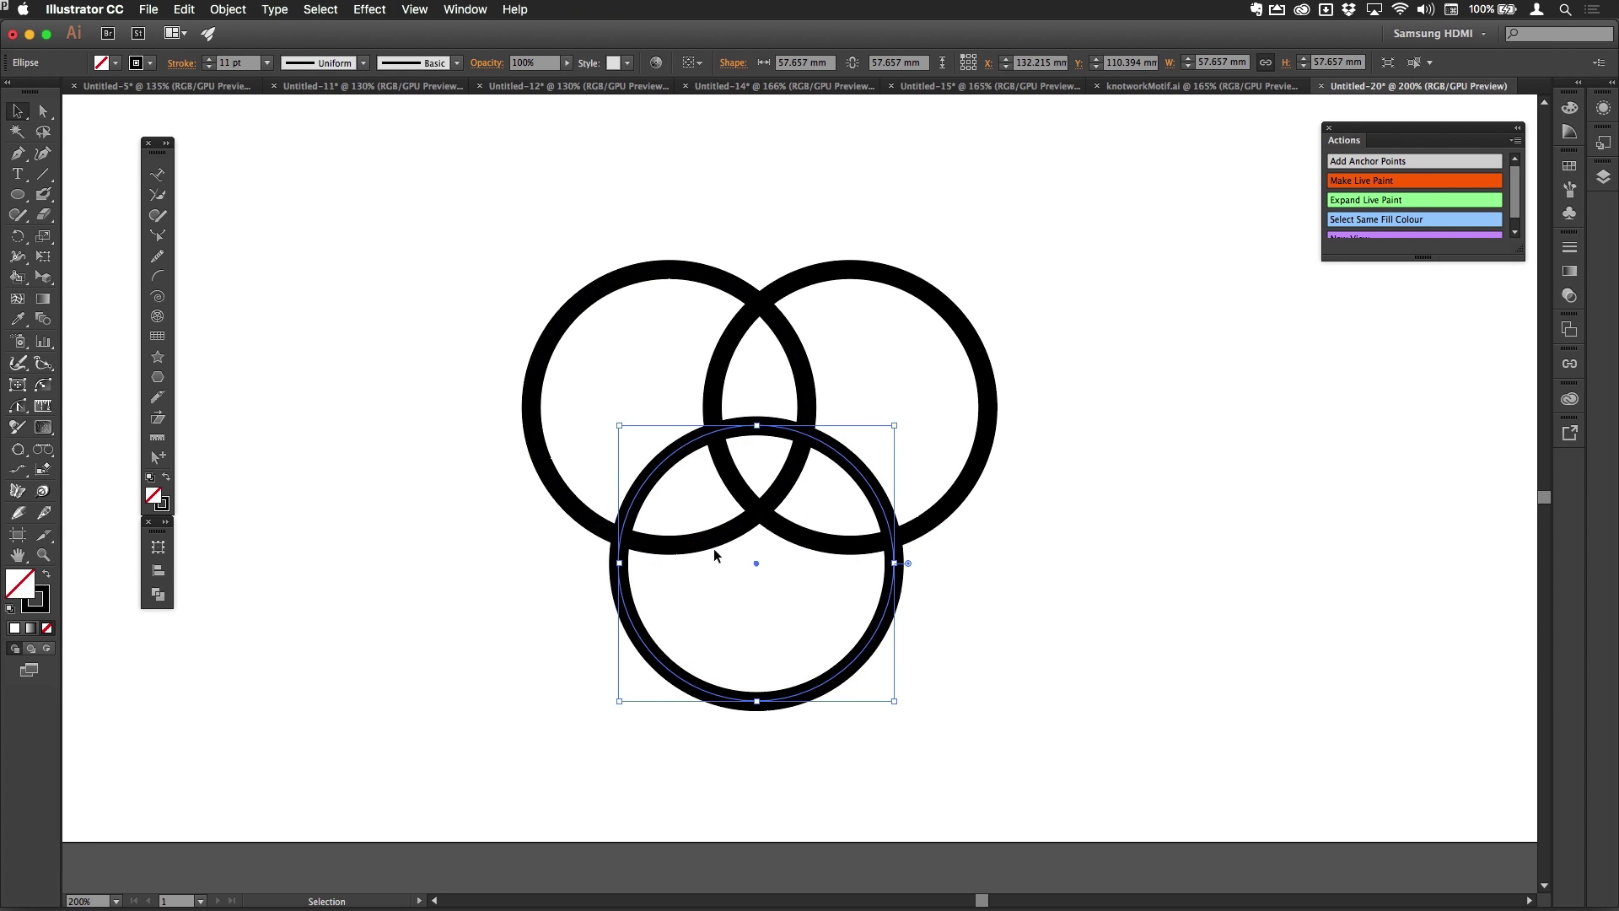
- Select all three rings and apply Horizontal Distribute Center
{"action": "left_click", "coordinate": [678, 179]}
{"action": "left_click_drag", "start_coordinate": [666, 213], "coordinate": [829, 520]}
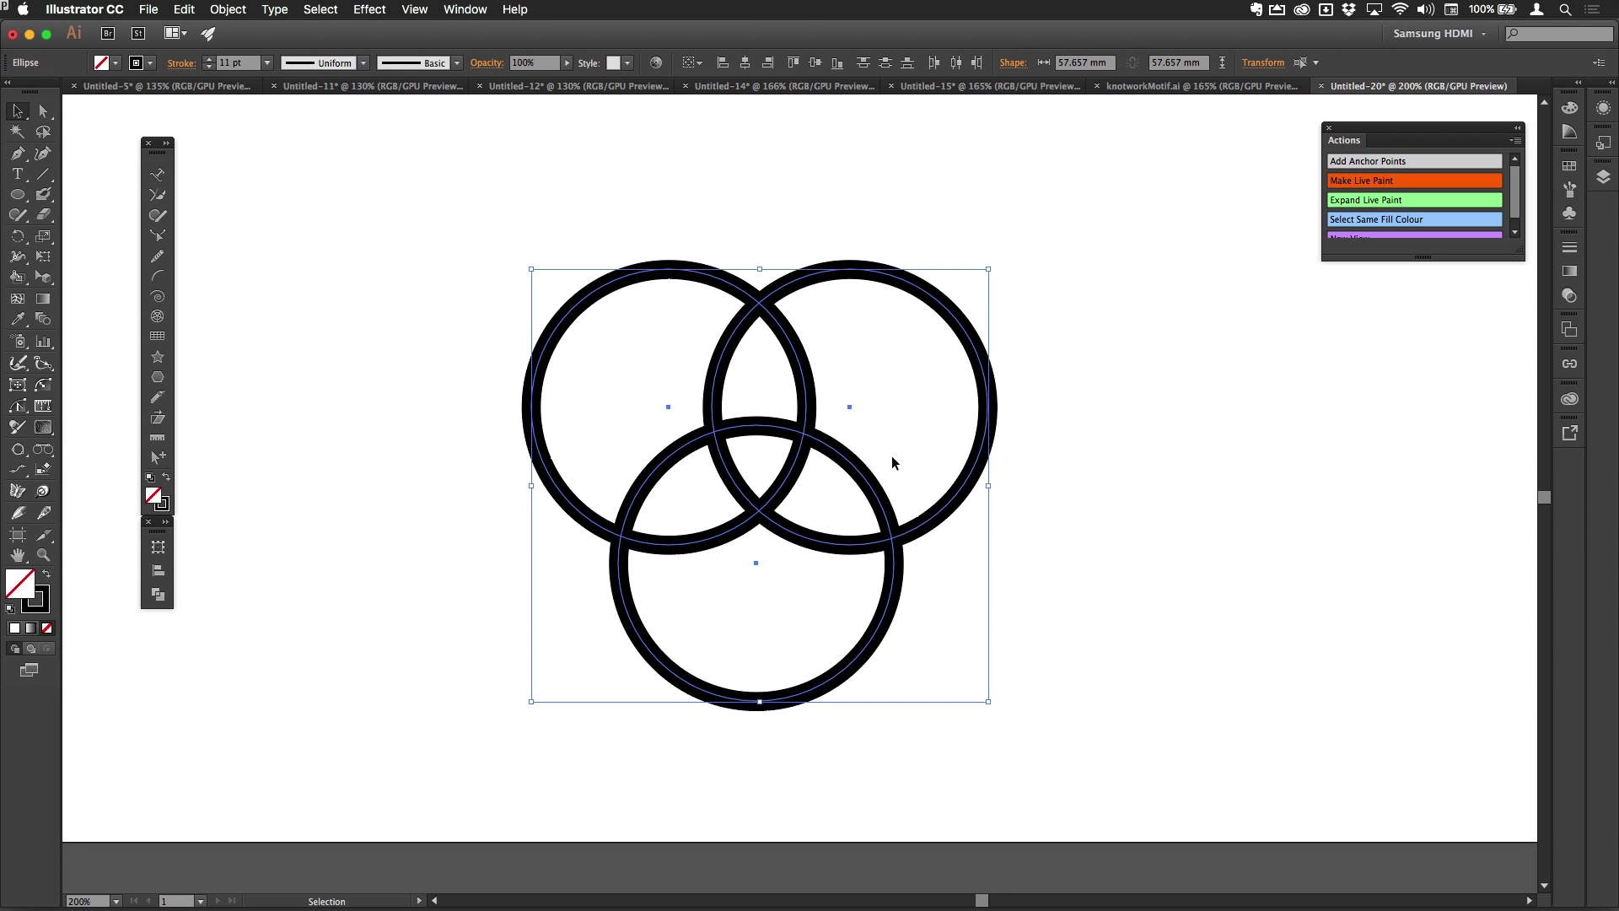
{"action": "left_click", "coordinate": [644, 212]}
{"action": "left_click_drag", "start_coordinate": [644, 212], "coordinate": [826, 560]}
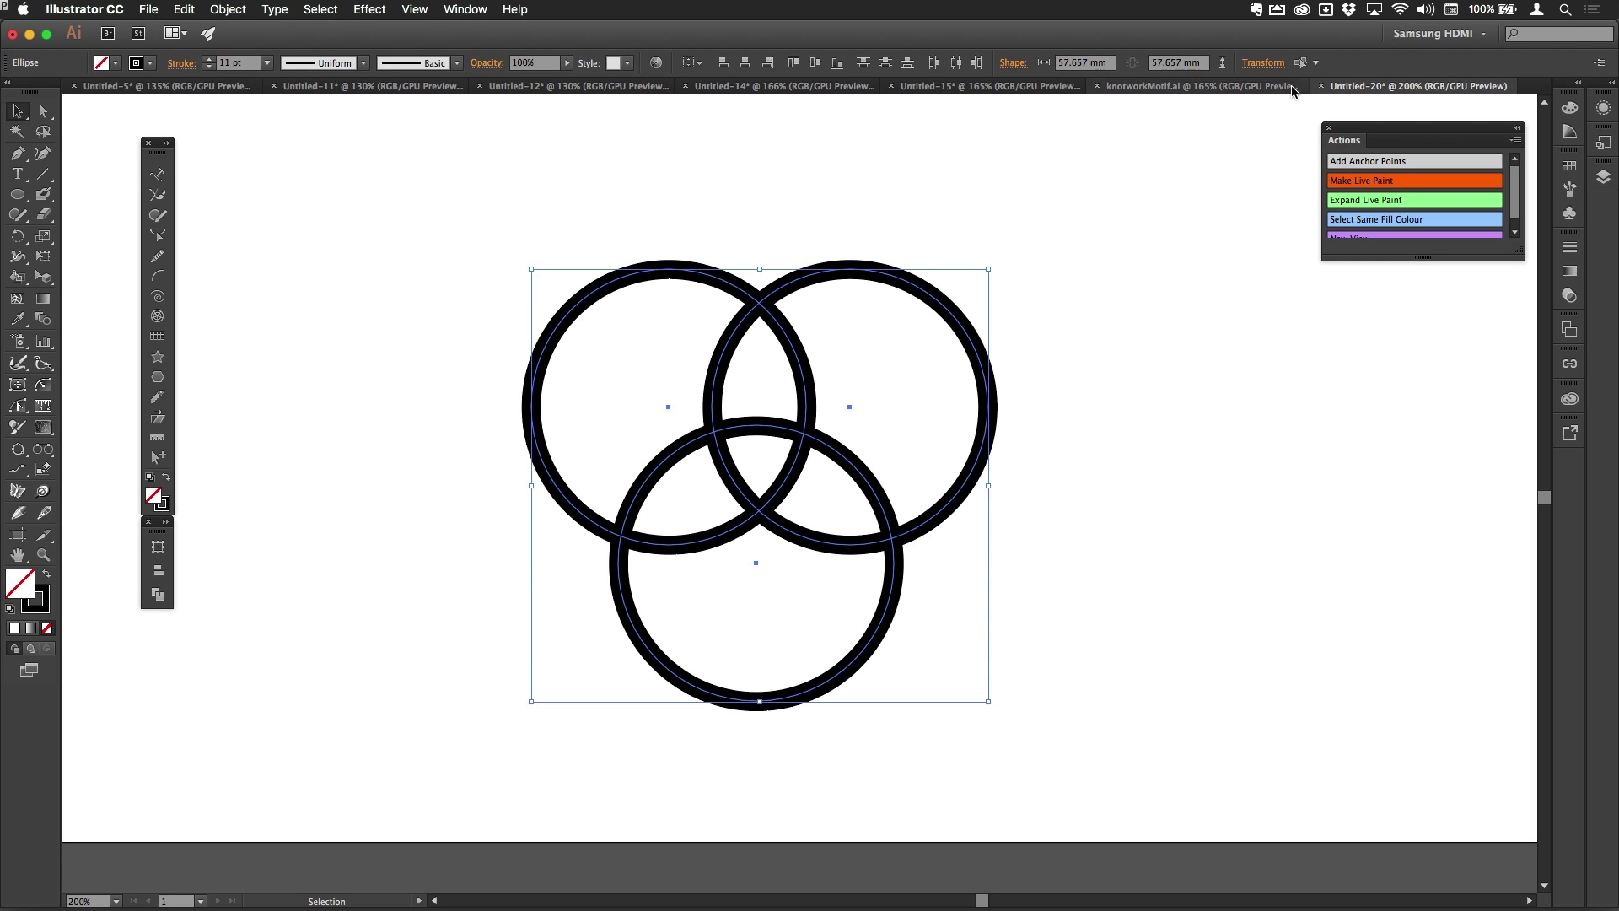
{"action": "left_click", "coordinate": [956, 65]}
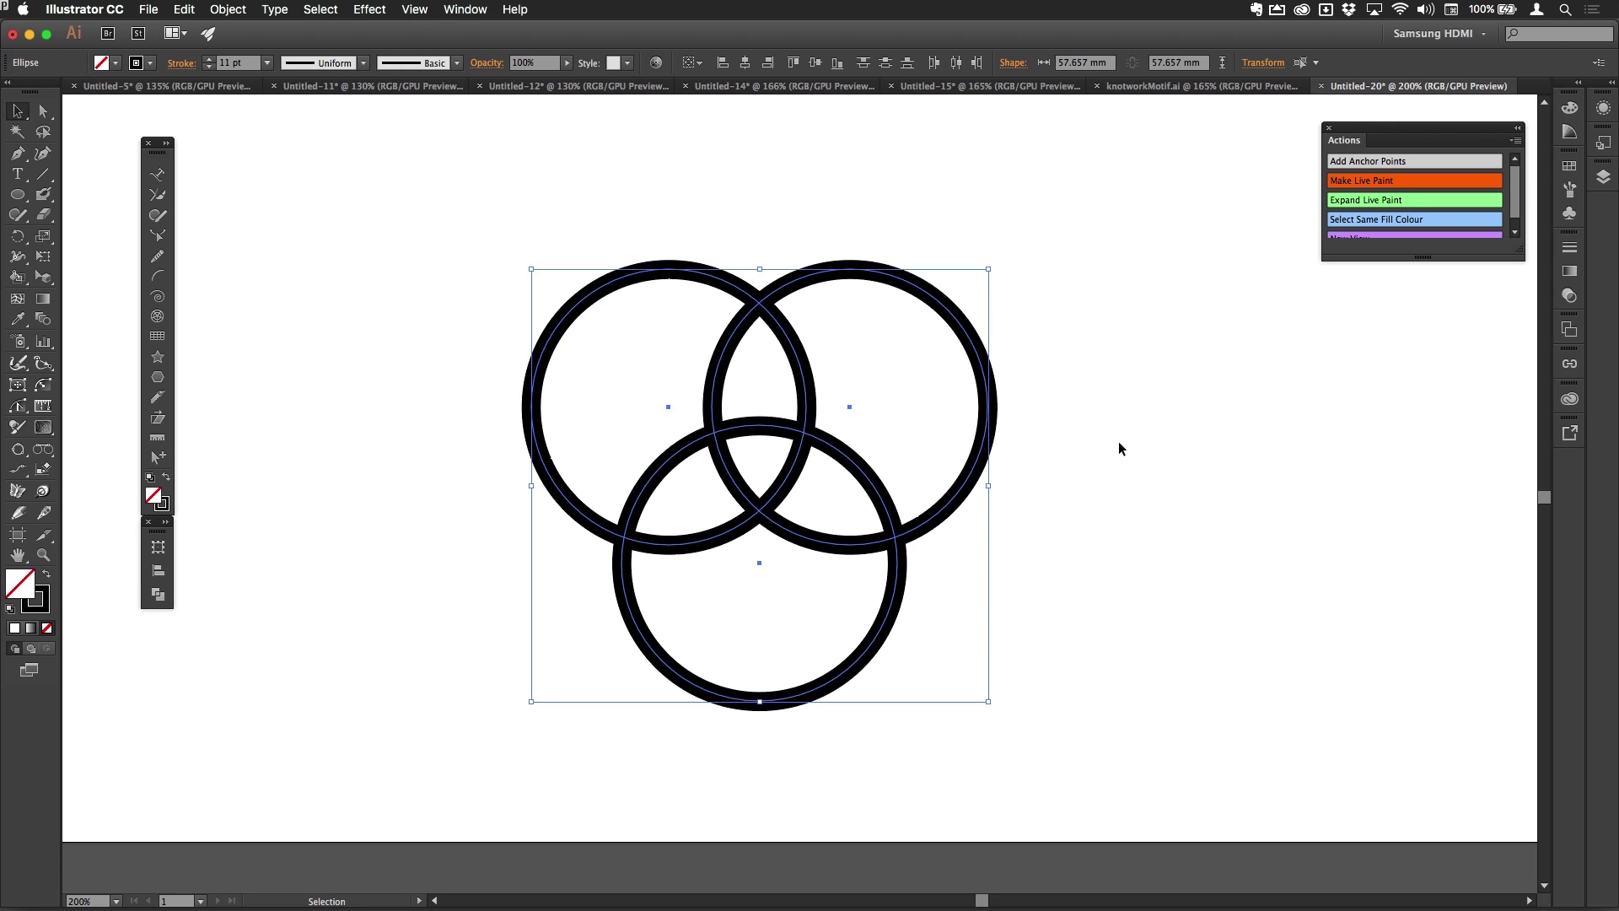
{"action": "left_click_drag", "start_coordinate": [1131, 444], "coordinate": [1051, 433]}
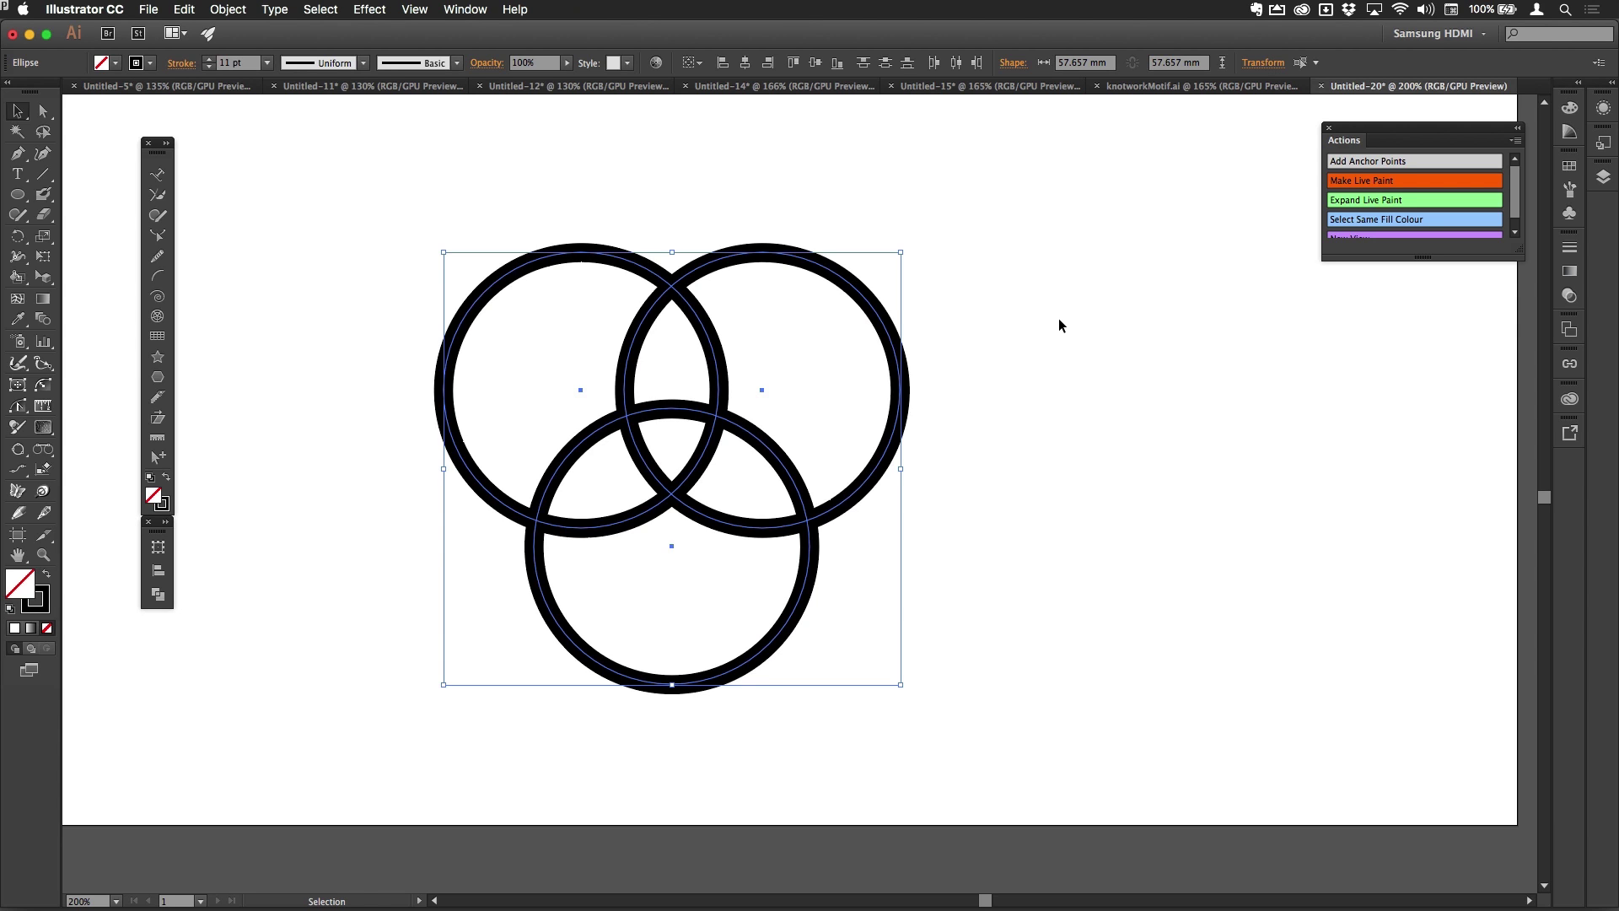
- Use Shape Builder to delete the outer regions of the right, bottom and left rings
{"action": "key", "text": "shift+m"}
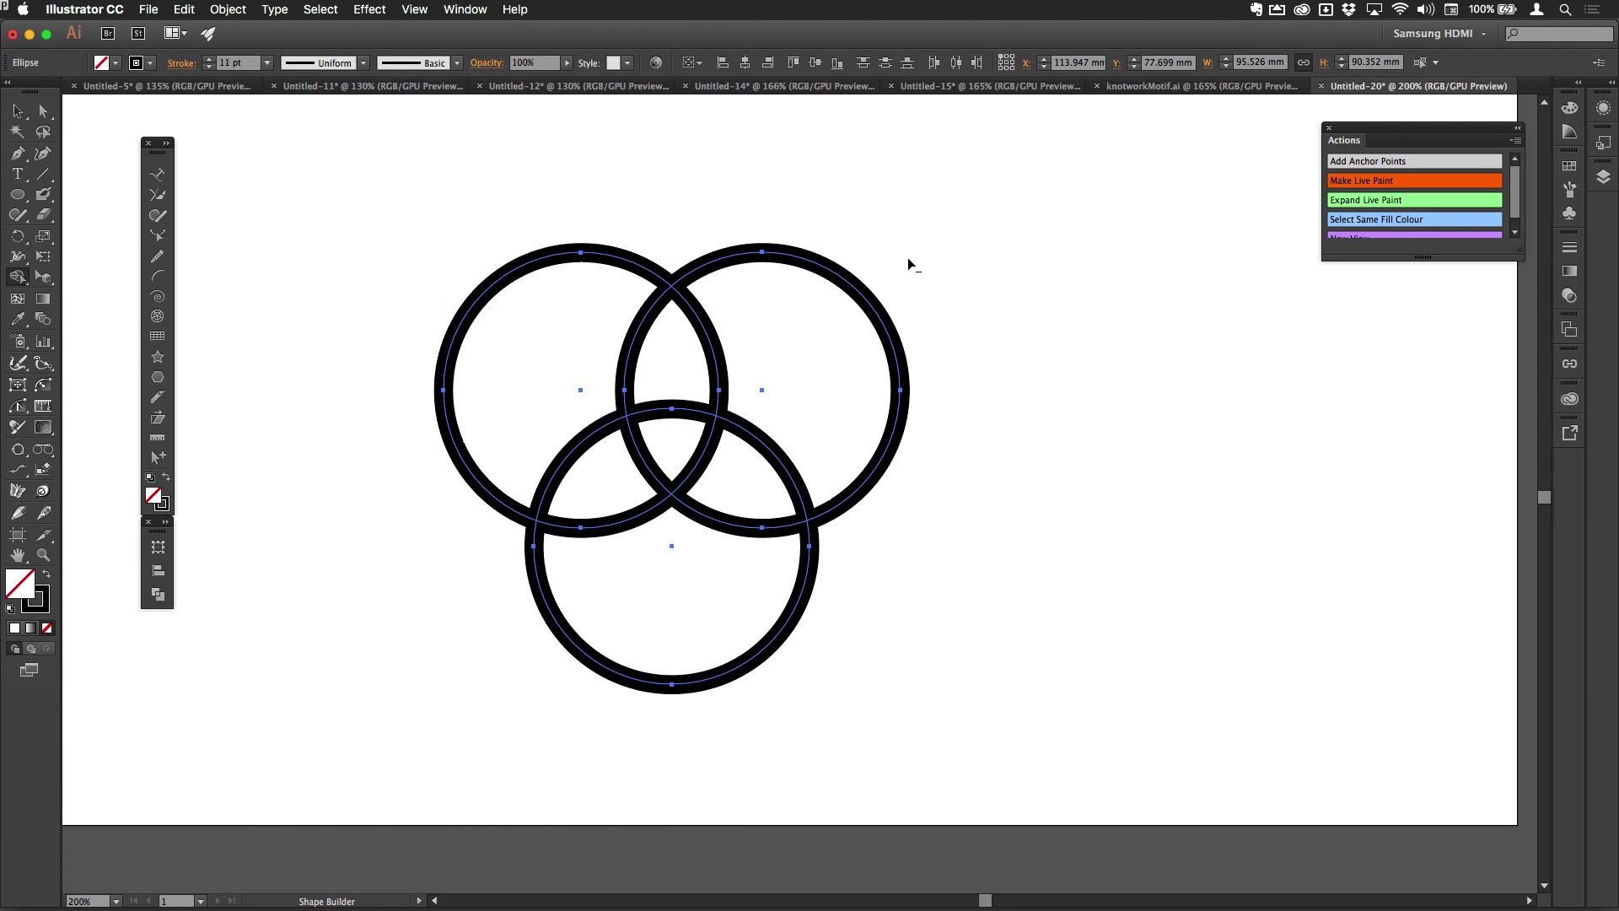
{"action": "left_click_drag", "start_coordinate": [908, 259], "coordinate": [817, 343]}
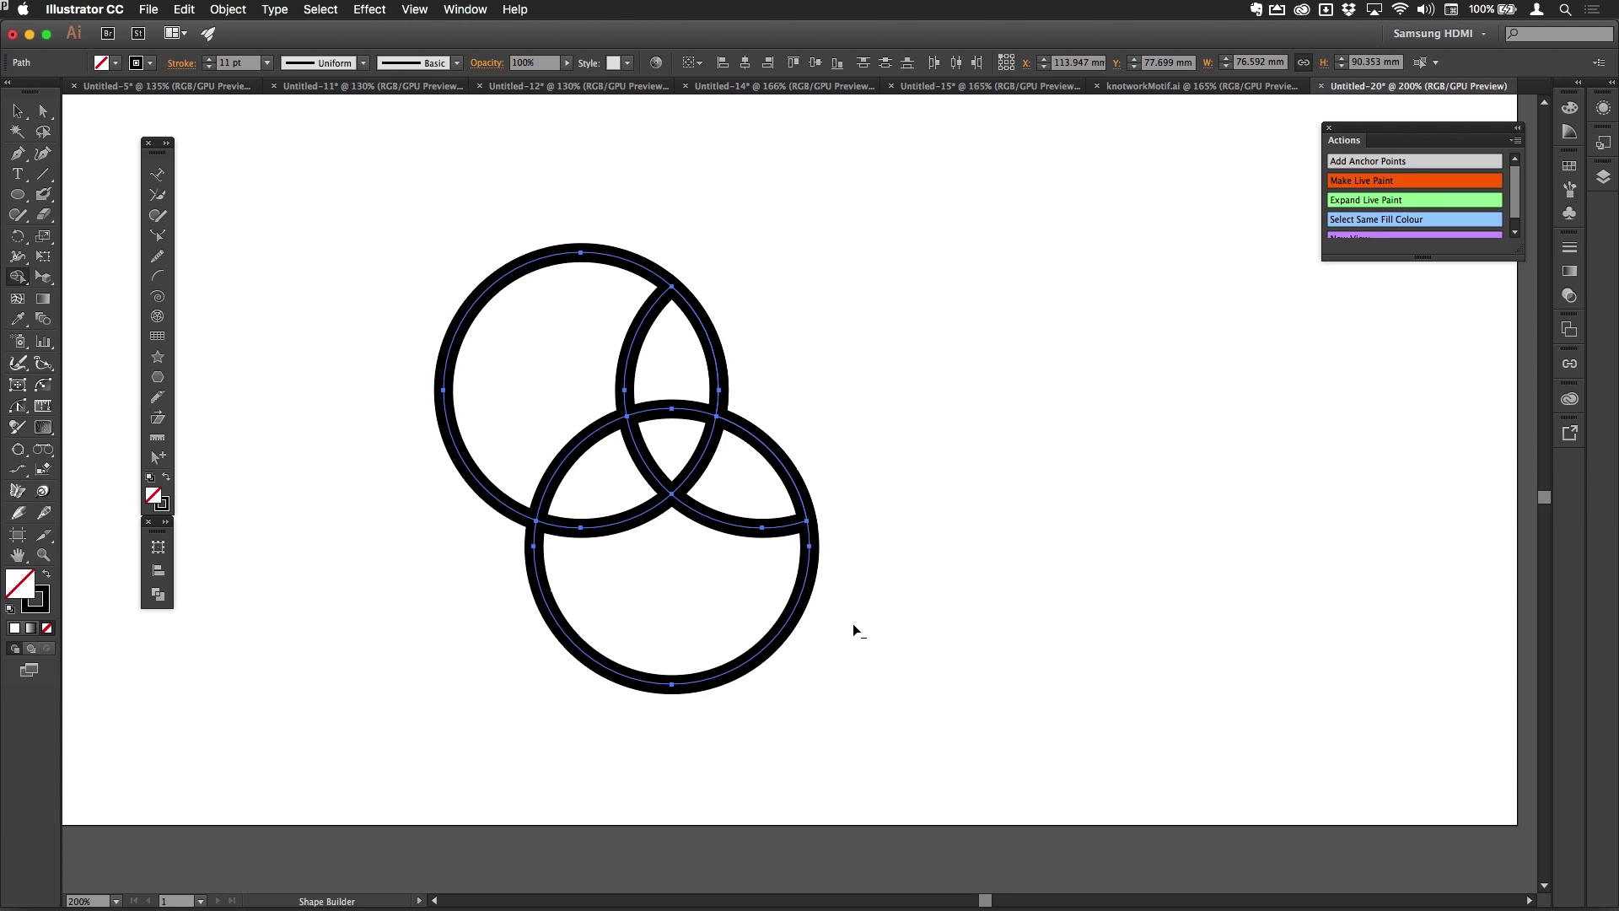
{"action": "left_click_drag", "start_coordinate": [852, 625], "coordinate": [705, 582]}
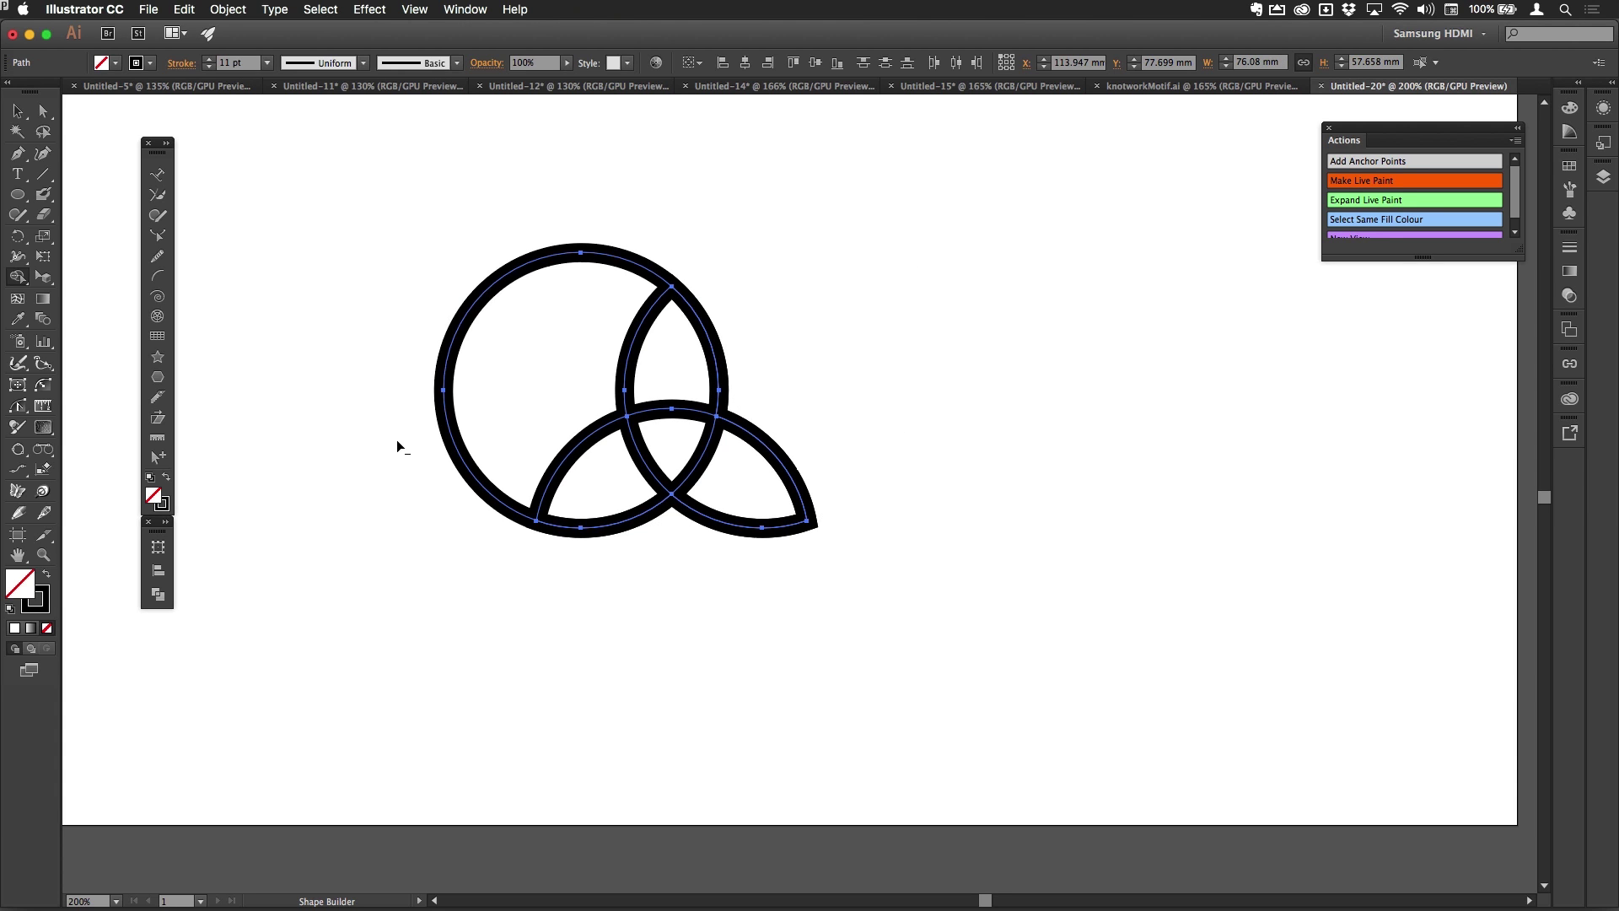
{"action": "left_click_drag", "start_coordinate": [397, 440], "coordinate": [525, 393]}
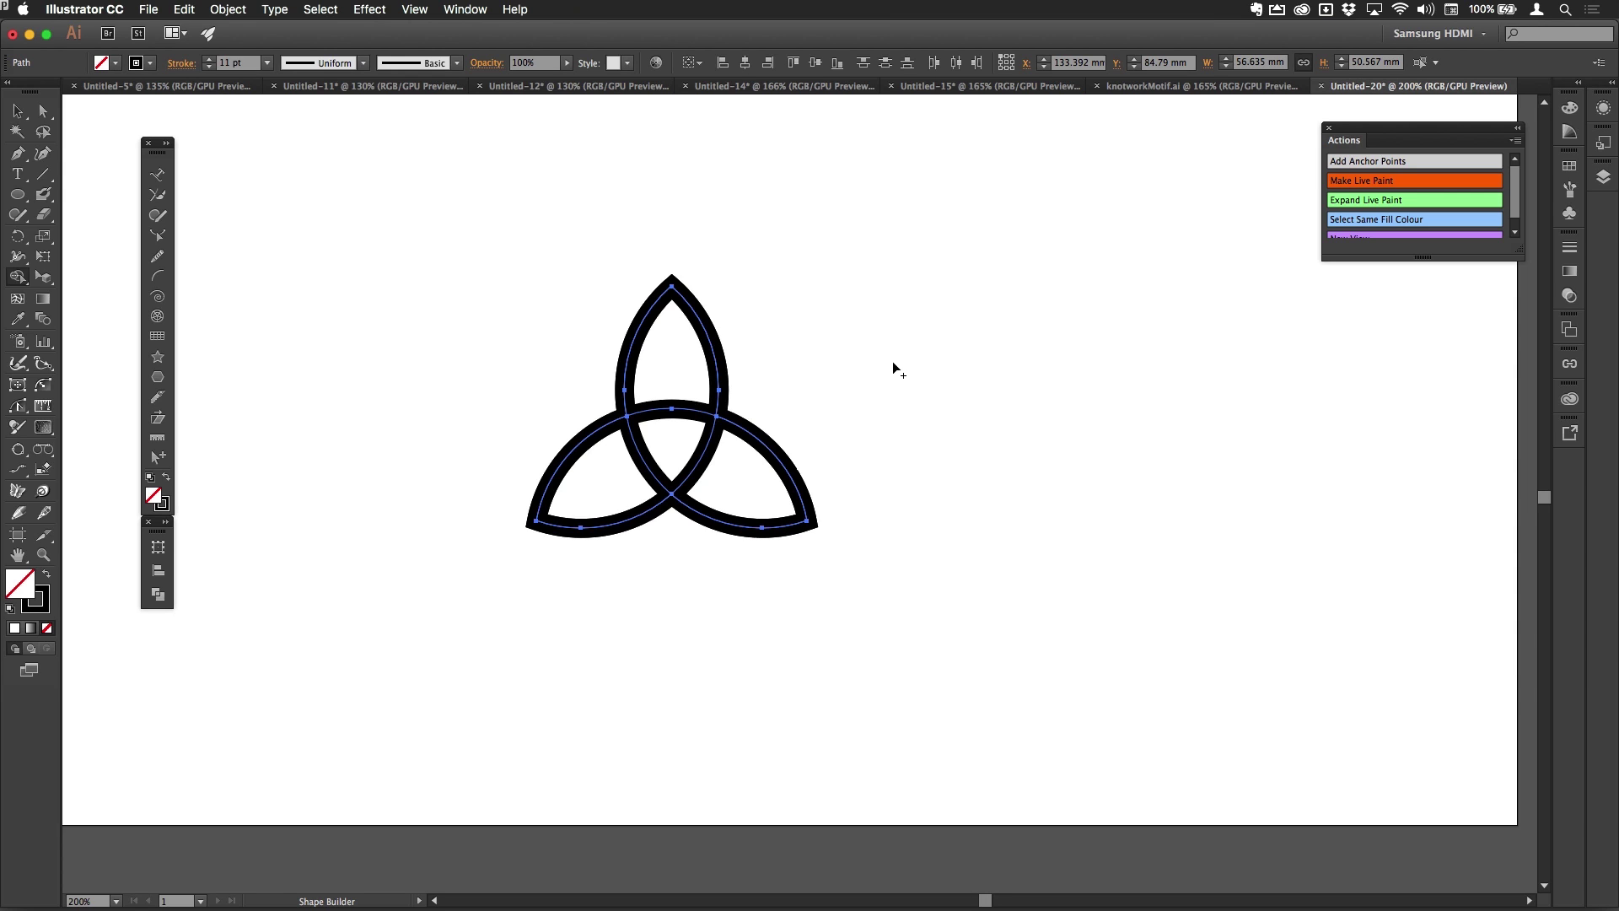
- Draw a circle through the knot's centre and nudge it into position
{"action": "key", "text": "l"}
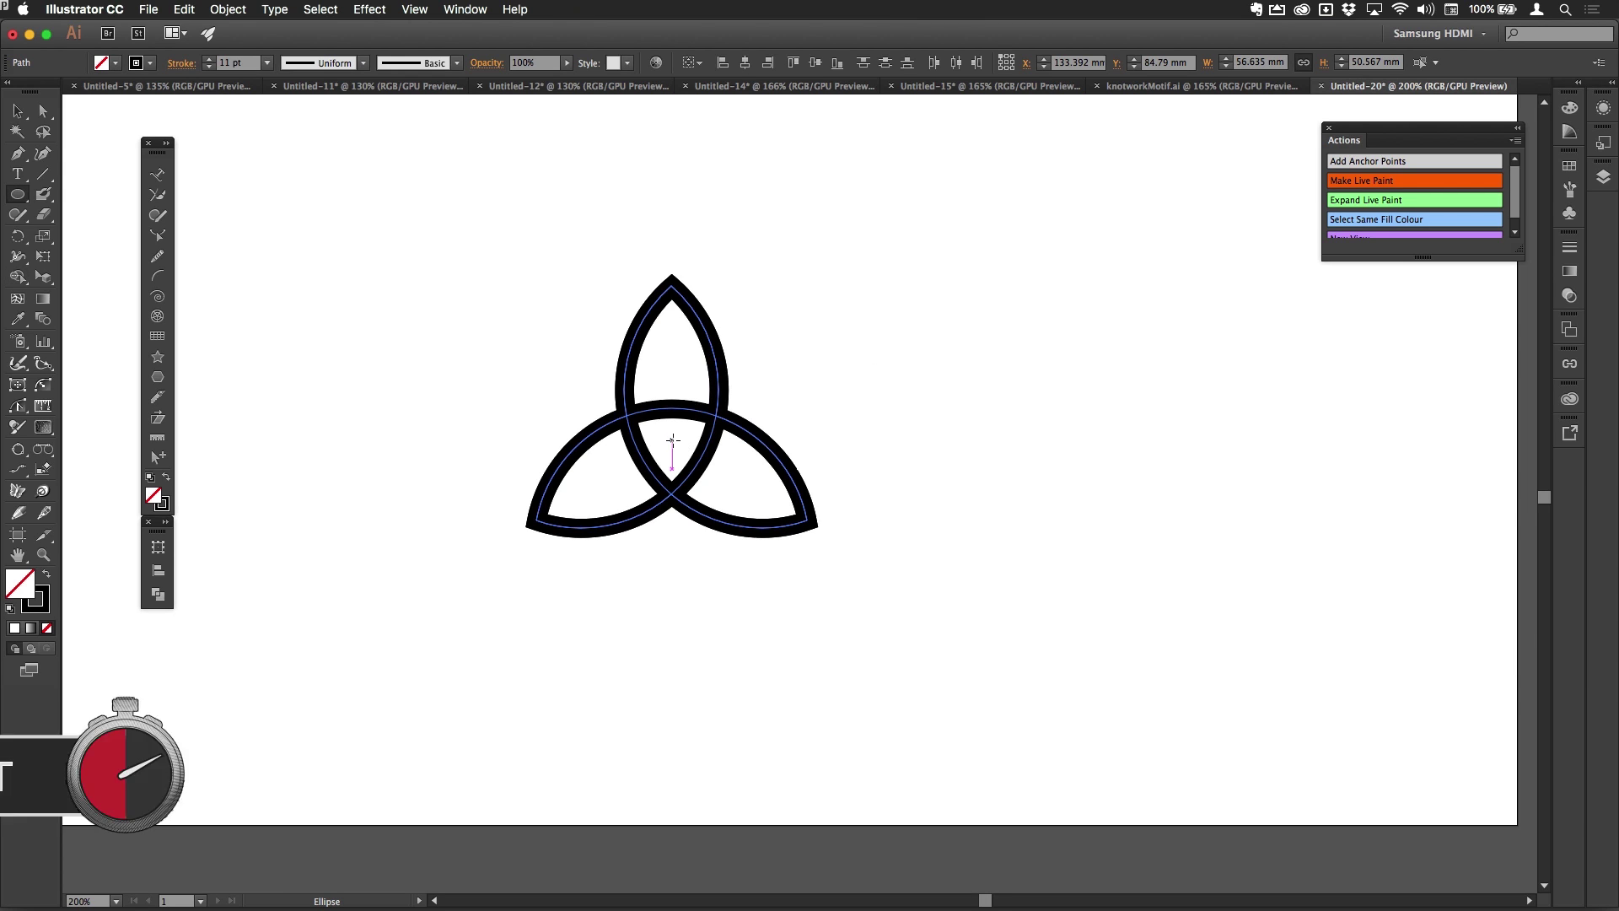
{"action": "left_click_drag", "start_coordinate": [672, 439], "coordinate": [775, 504]}
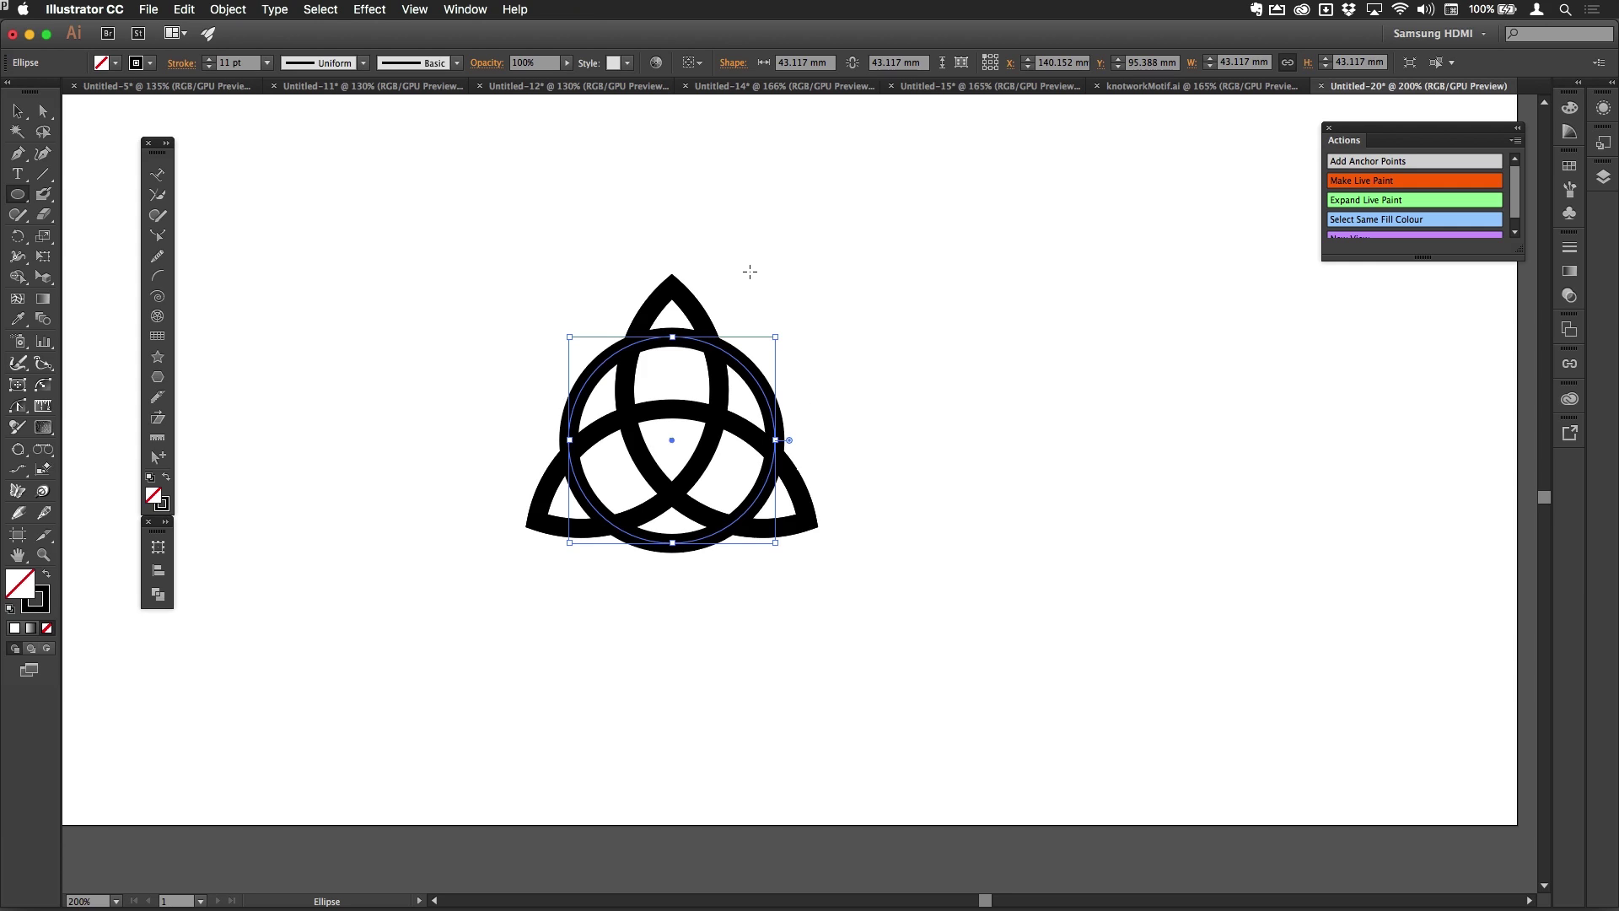
{"action": "key", "text": "Down"}
{"action": "key", "text": "Up"}
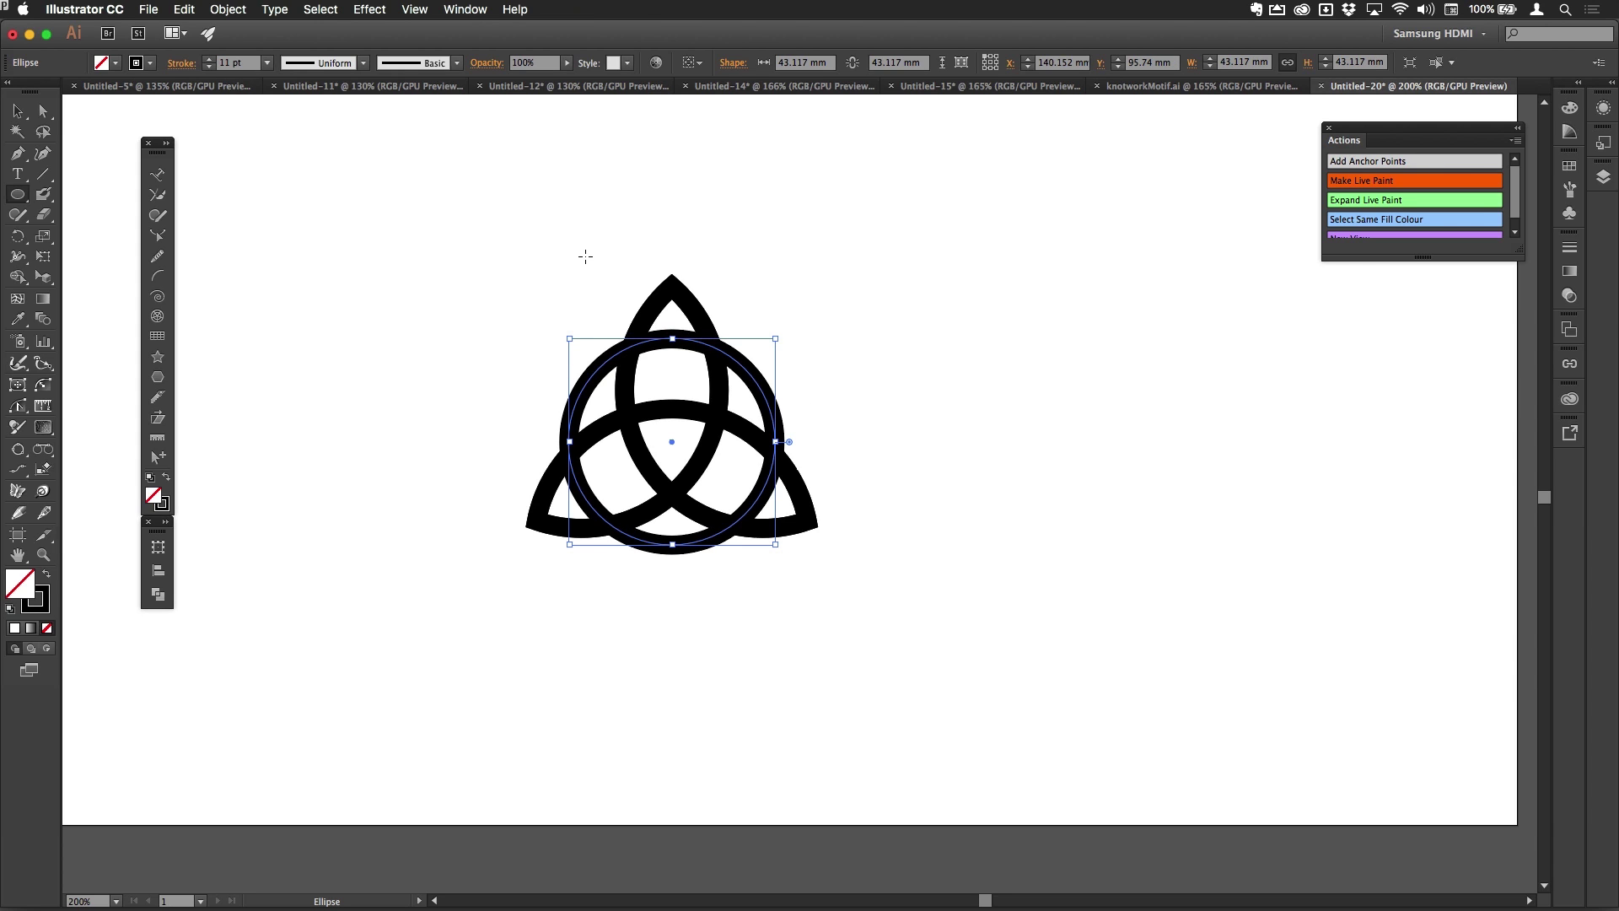
- Select all of the knot's paths together with the Selection tool
{"action": "key", "text": "v"}
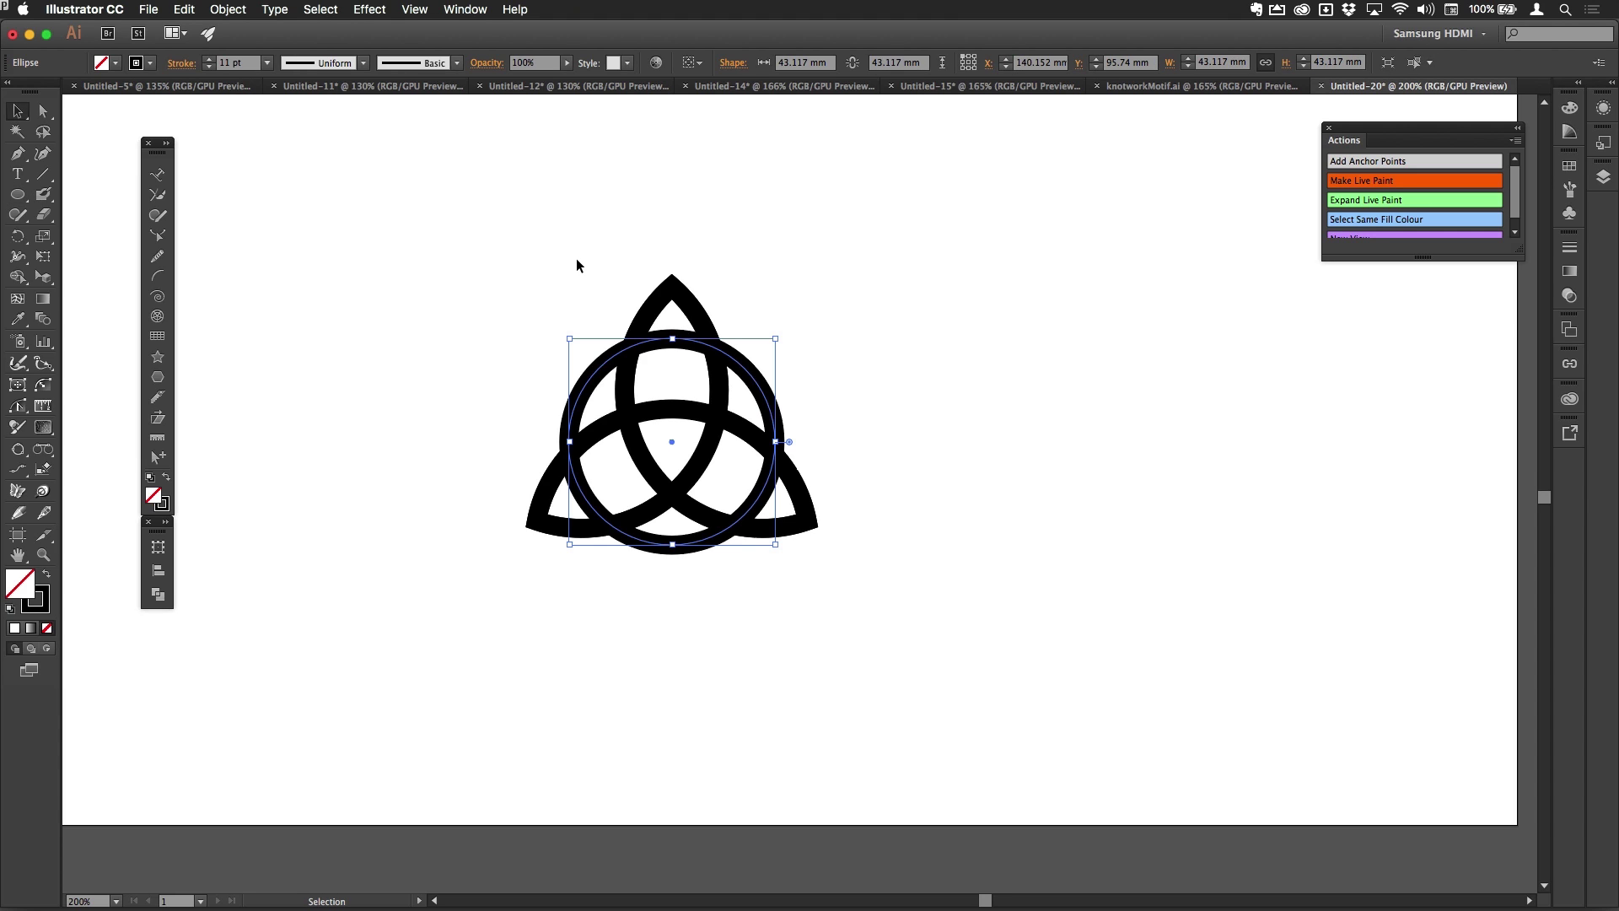
{"action": "left_click", "coordinate": [562, 266]}
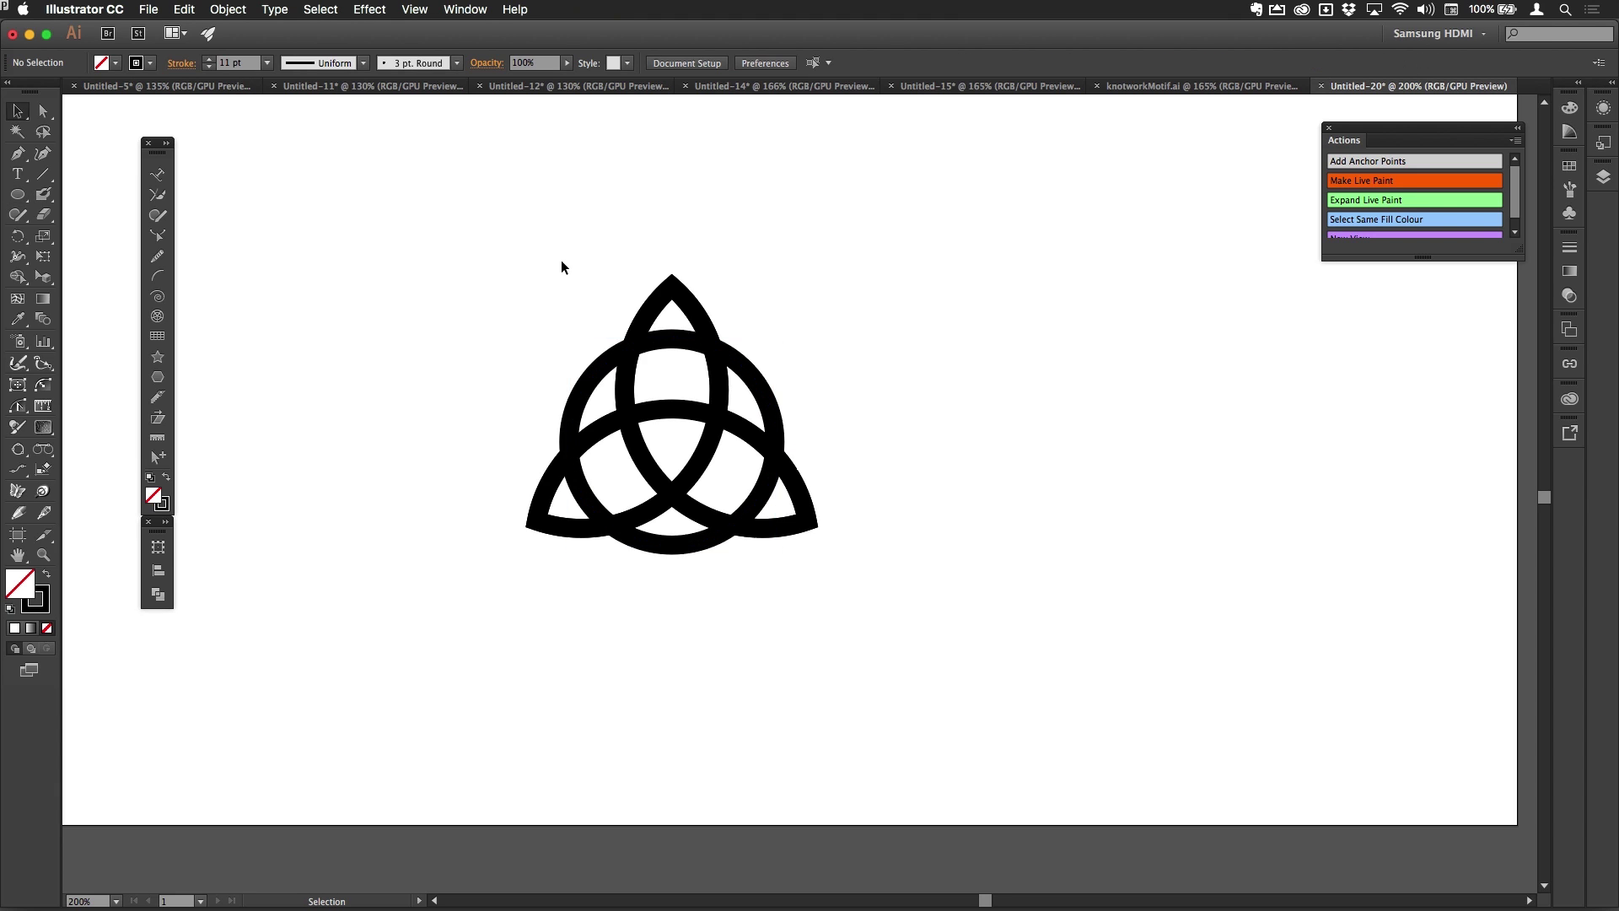
{"action": "left_click", "coordinate": [608, 365]}
{"action": "left_click_drag", "start_coordinate": [516, 280], "coordinate": [814, 543]}
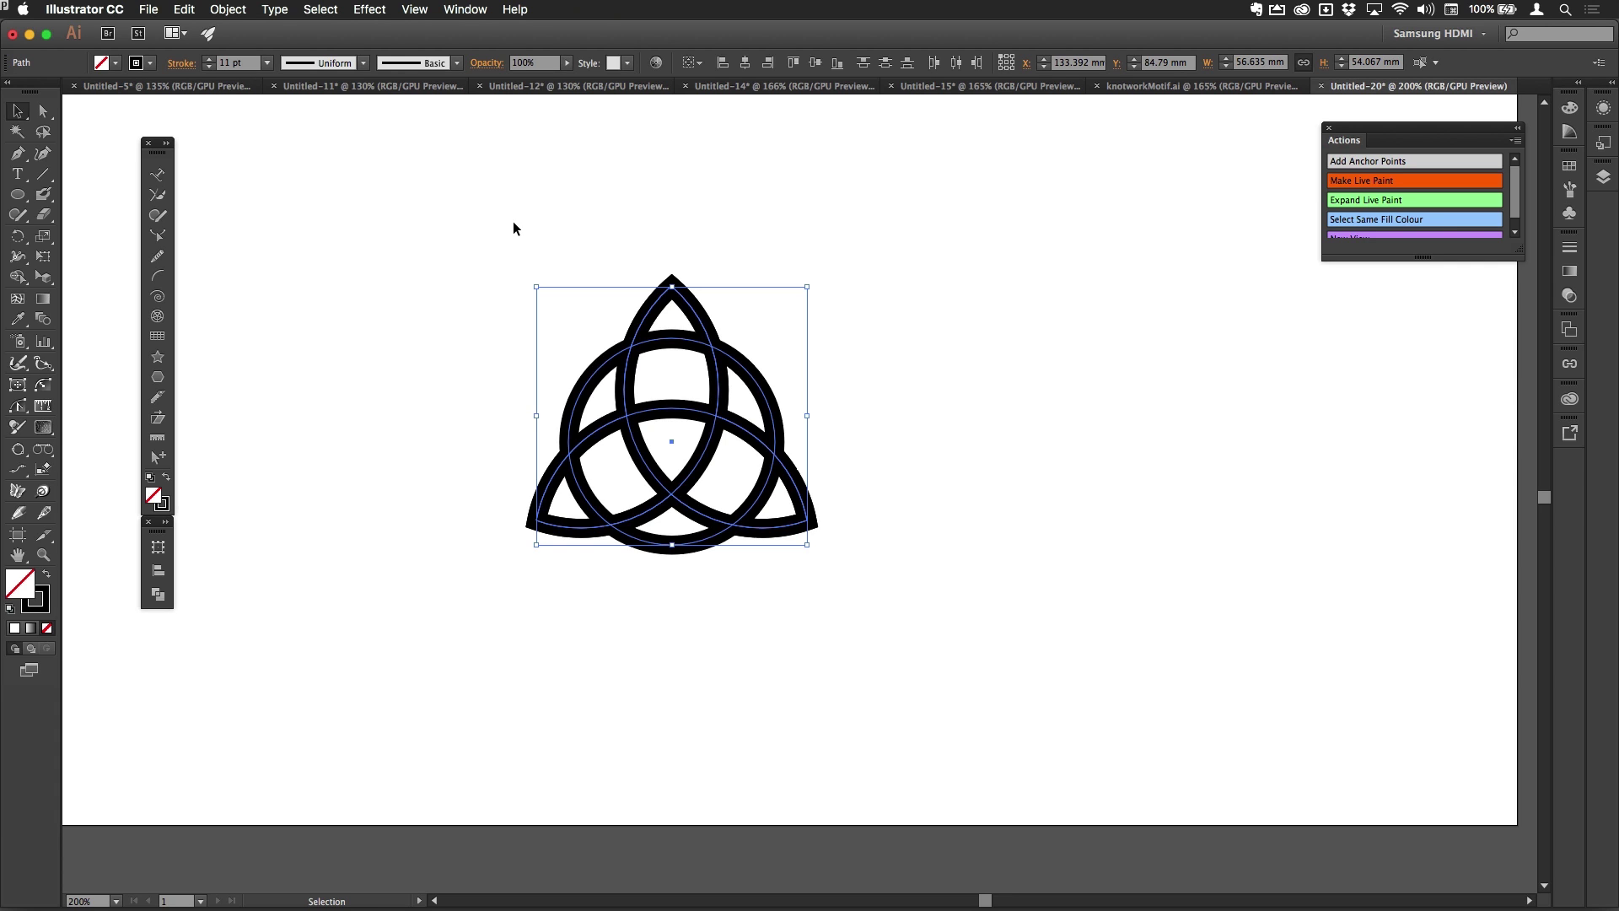
- Outline the triquetra's strokes via Object > Path and scale it up to about 75 x 72 mm
{"action": "key", "text": "a"}
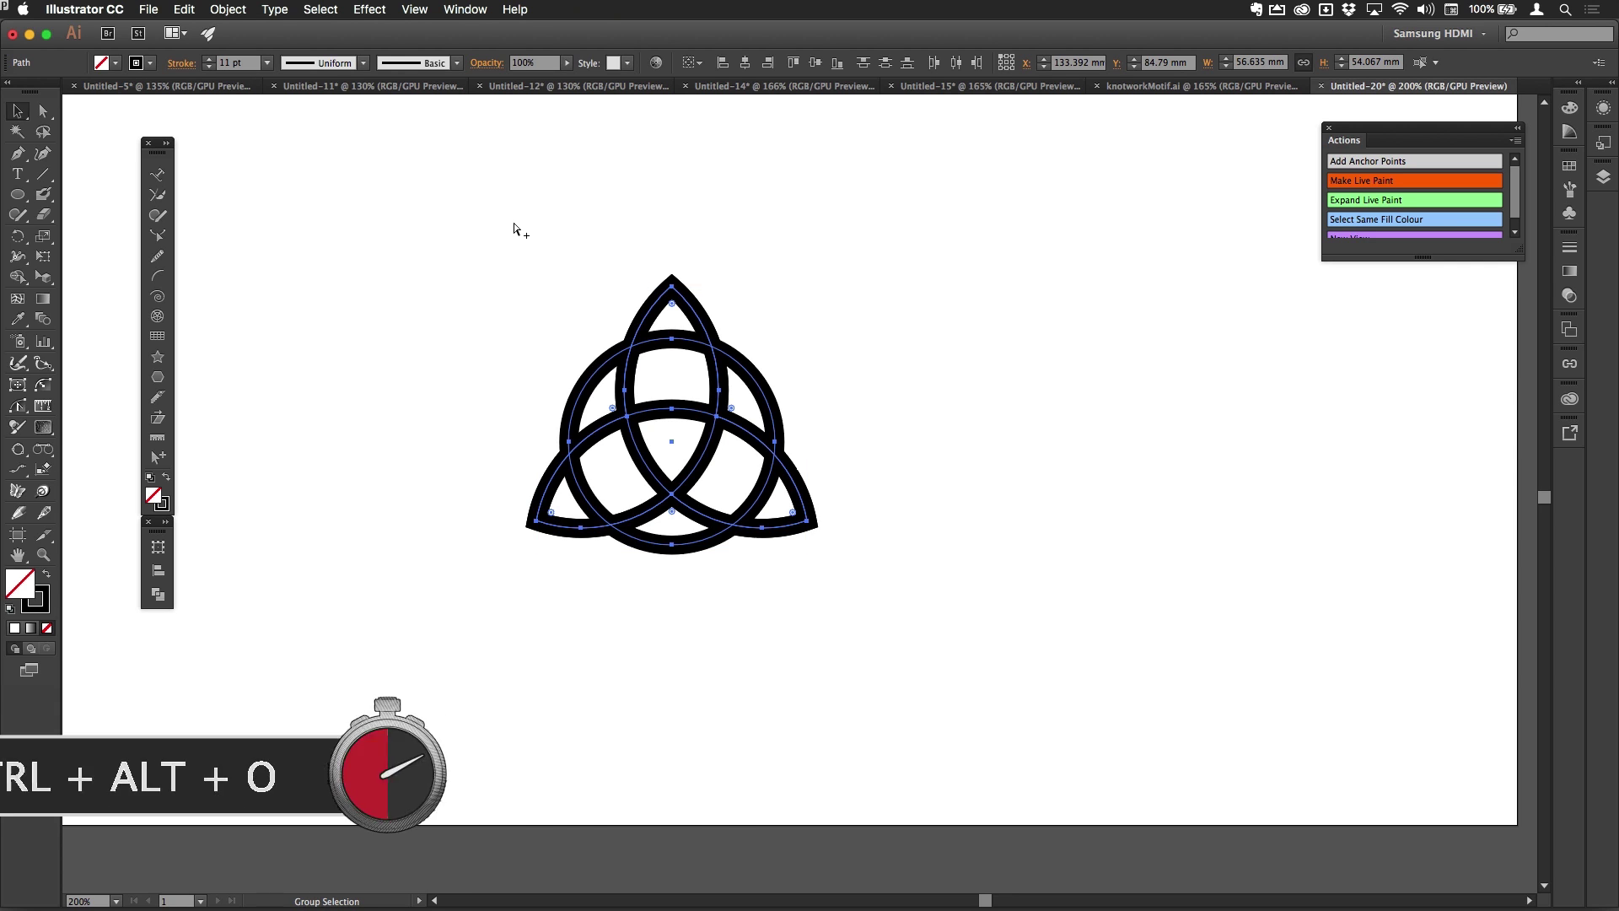
{"action": "key", "text": "super+alt+o"}
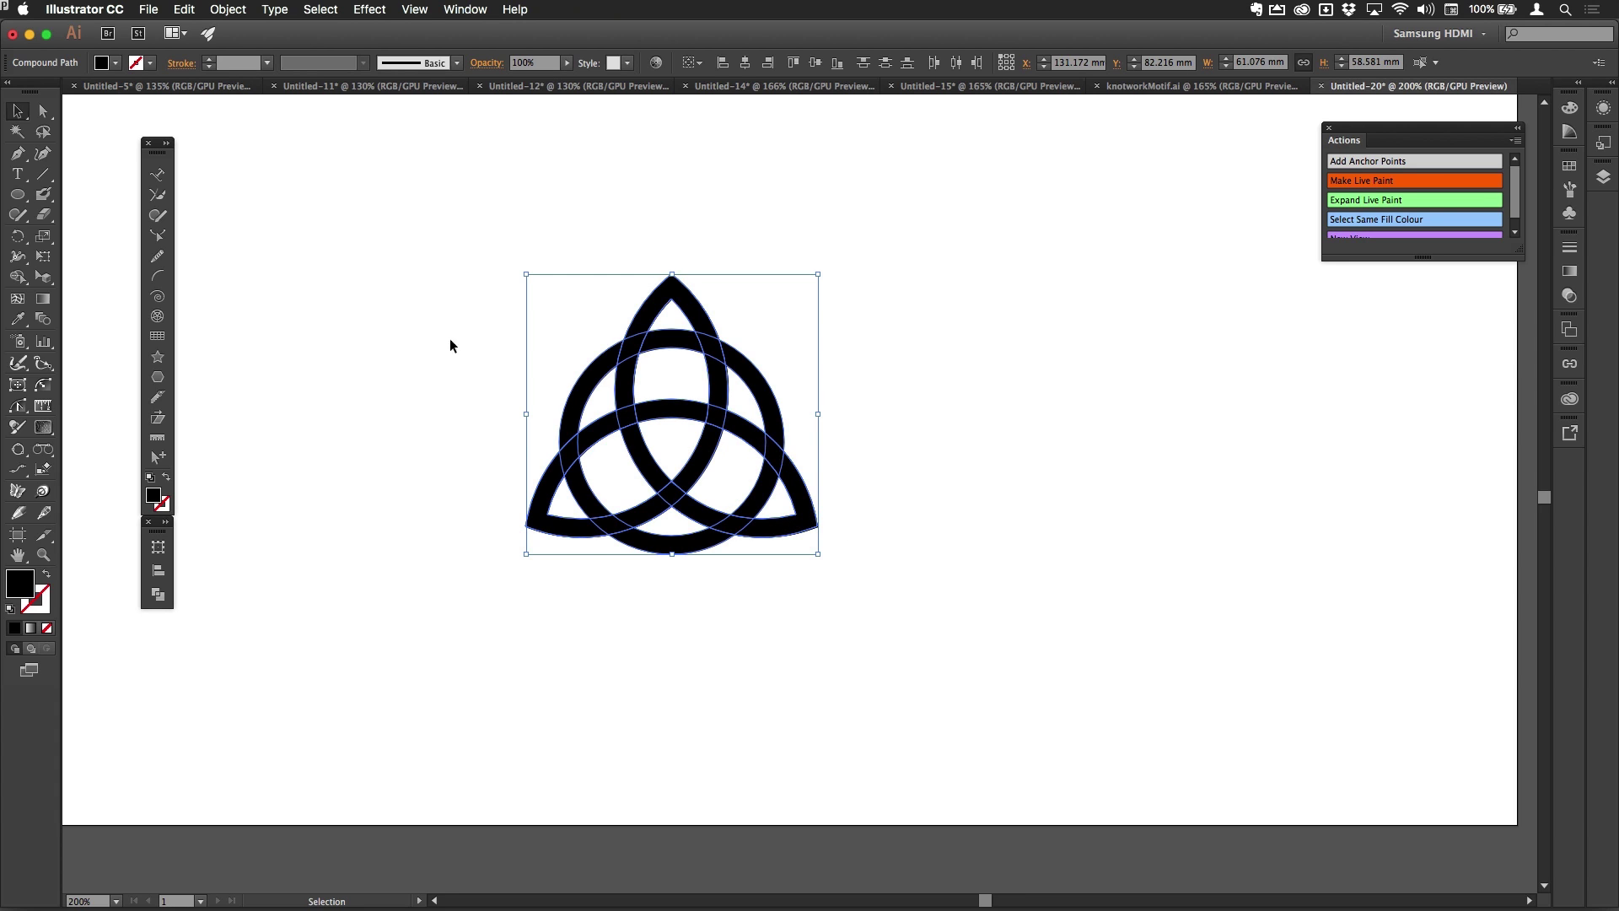
{"action": "left_click", "coordinate": [227, 10]}
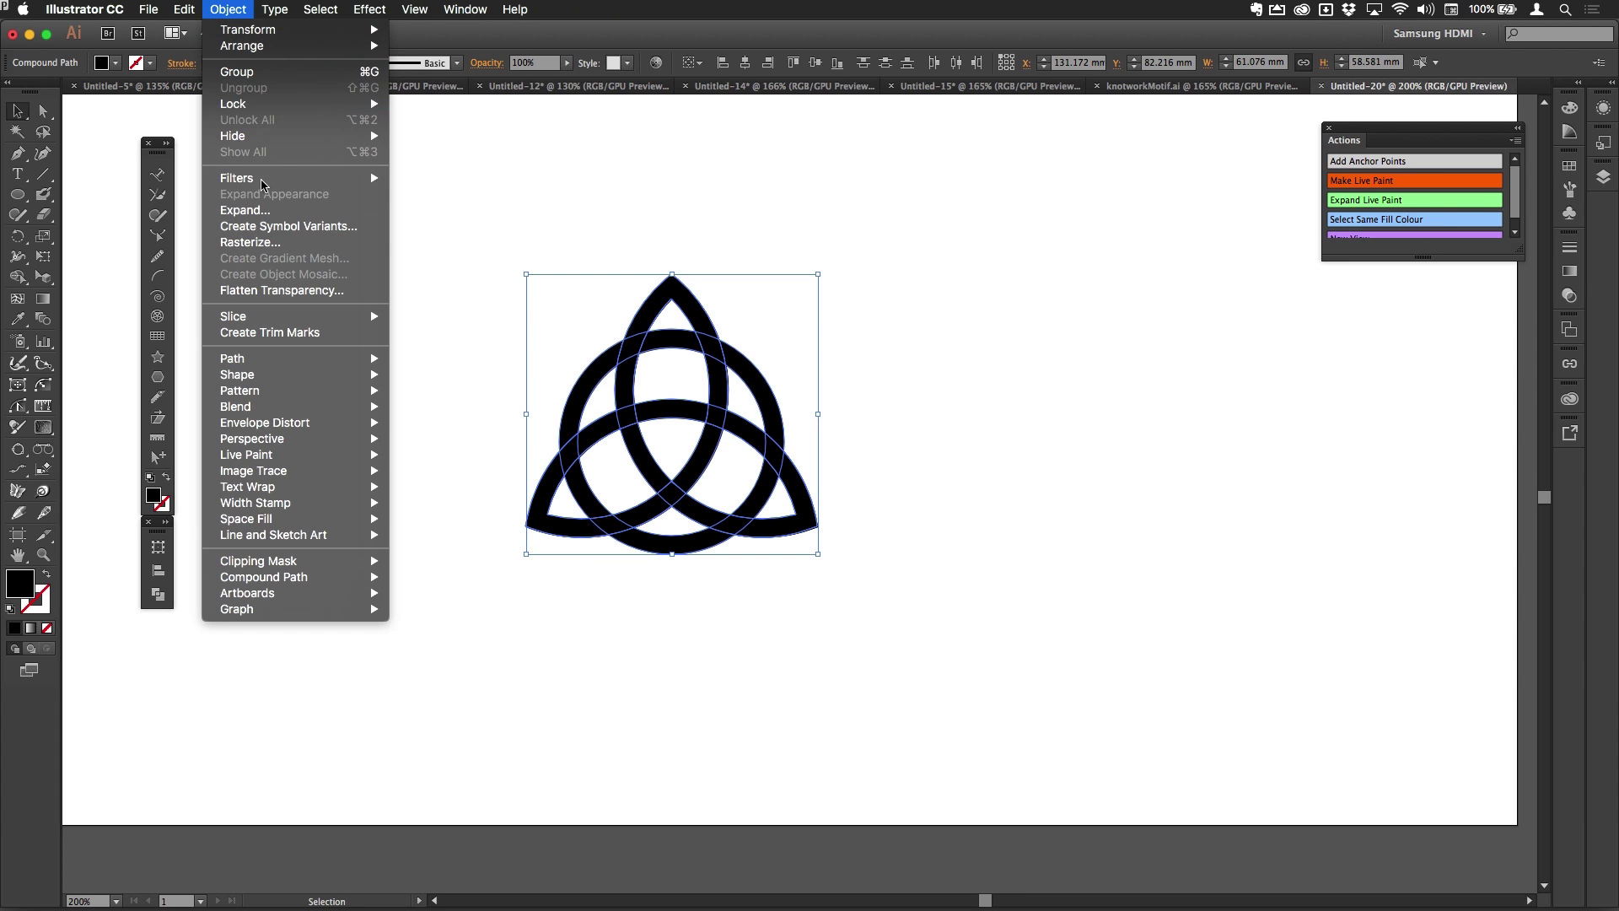
{"action": "mouse_move", "coordinate": [283, 360]}
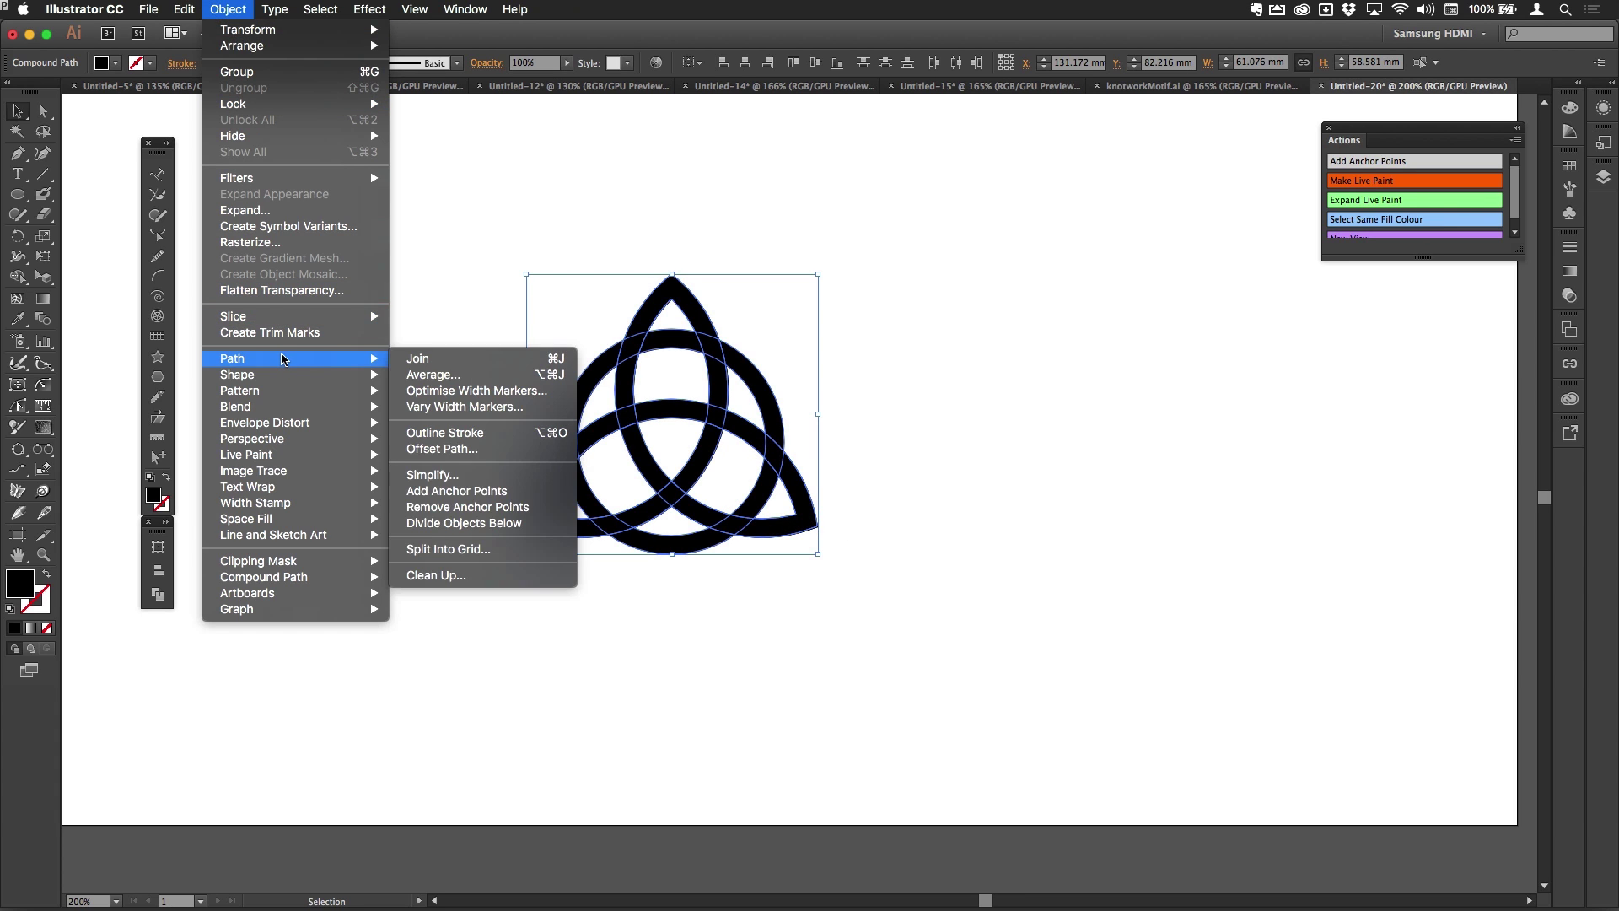
{"action": "left_click", "coordinate": [456, 440]}
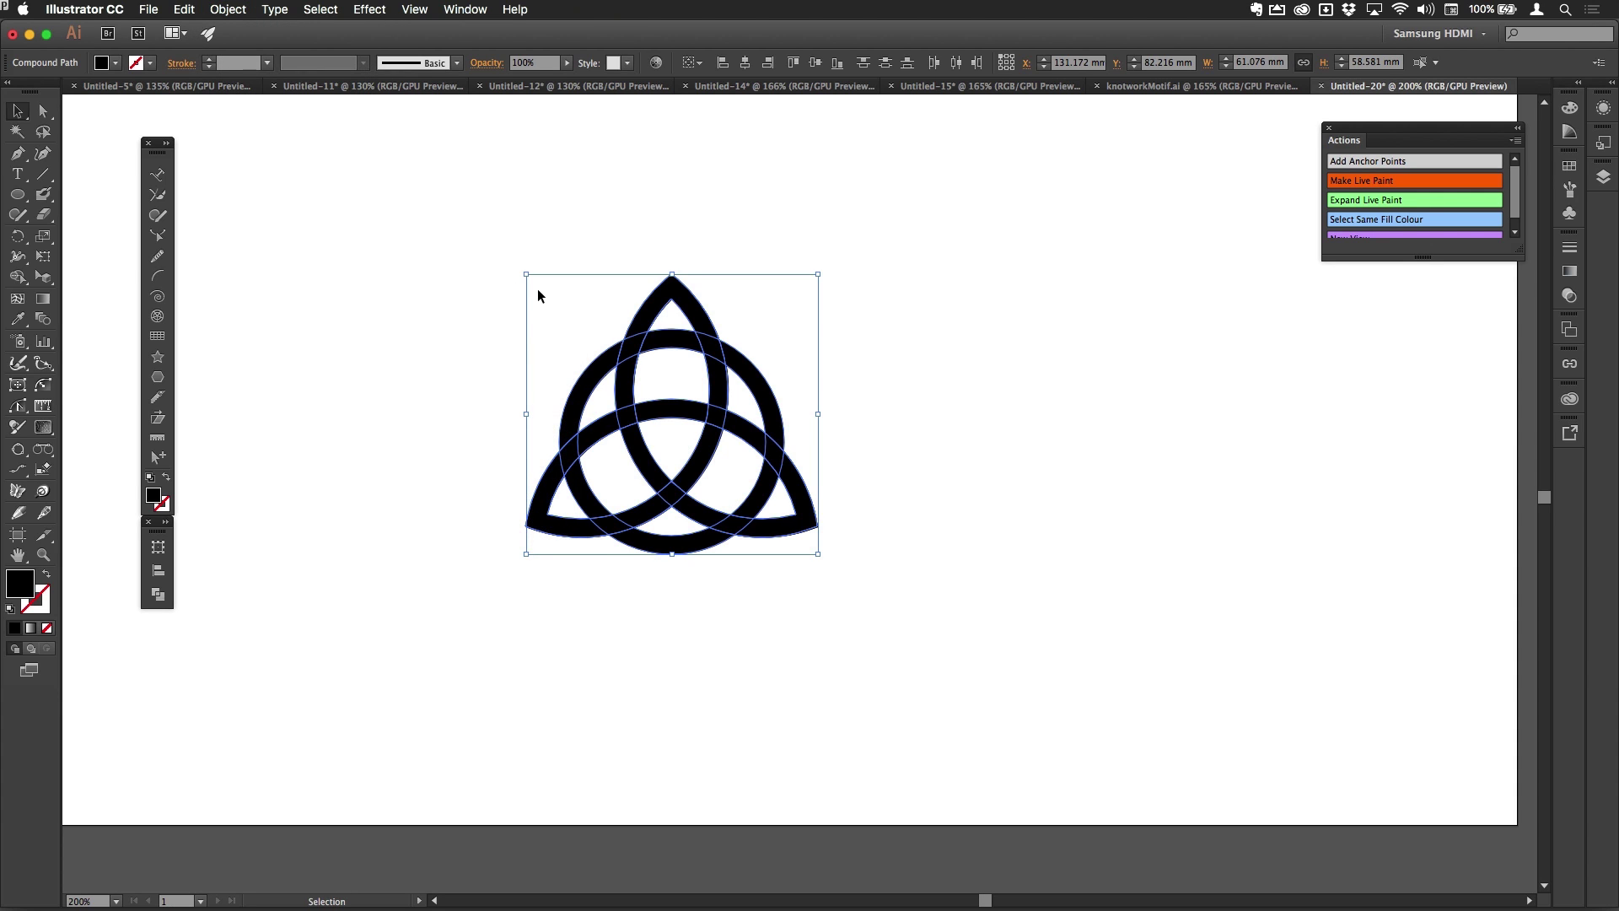
{"action": "left_click_drag", "start_coordinate": [524, 272], "coordinate": [493, 241]}
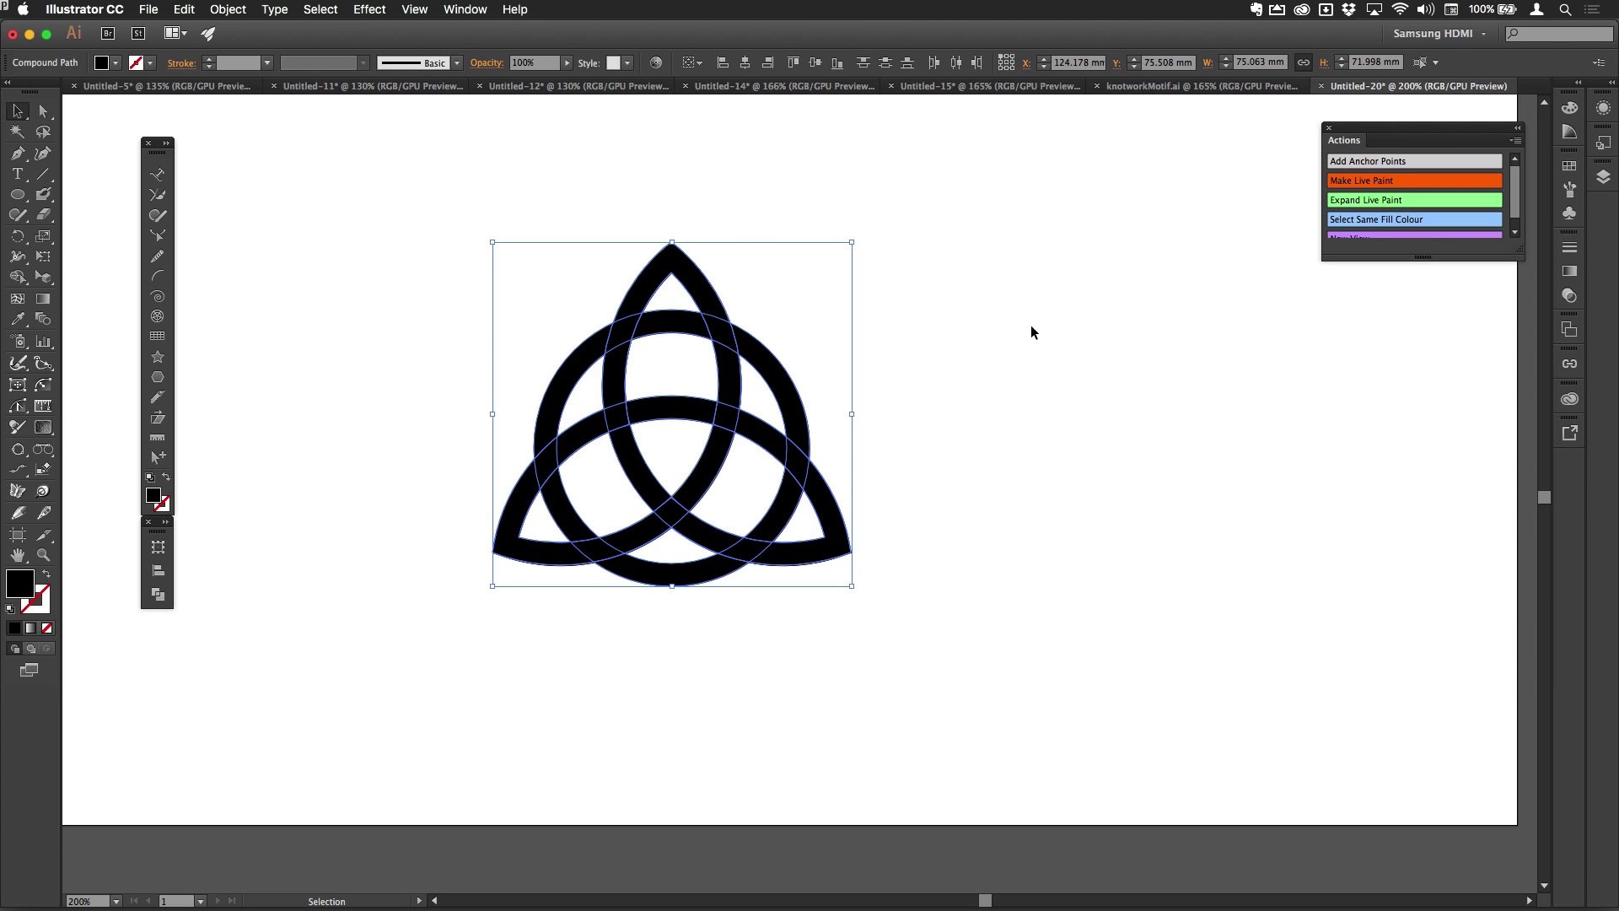
- Swap to a white fill with black stroke and set the stroke weight to 5 pt
{"action": "key", "text": "d"}
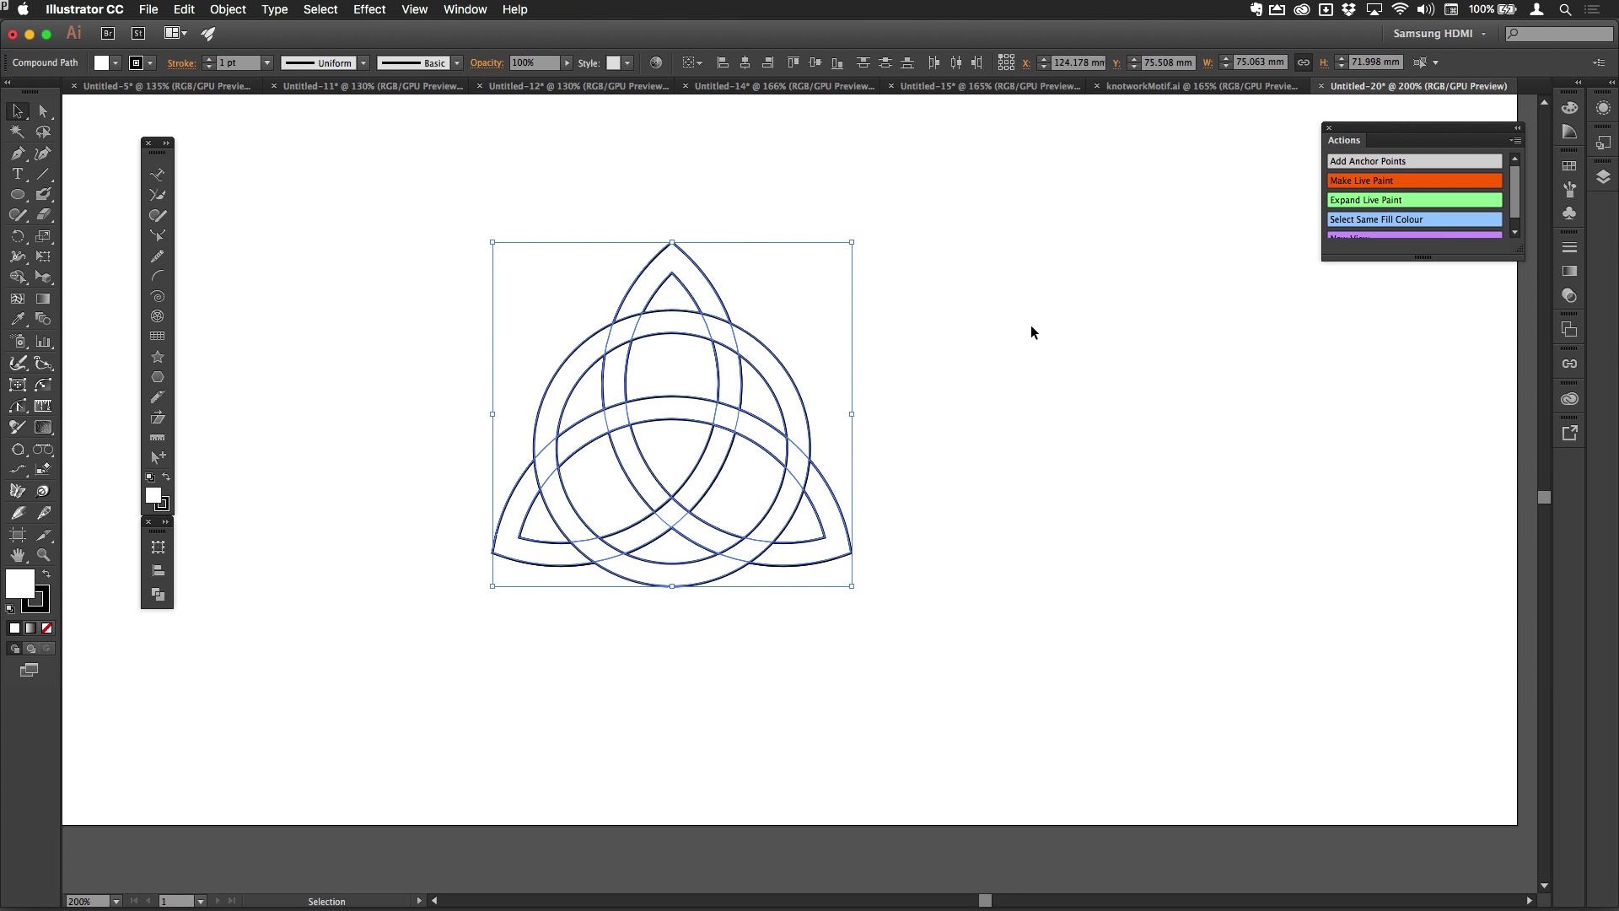
{"action": "left_click", "coordinate": [240, 66]}
{"action": "key", "text": "Up"}
{"action": "key", "text": "Up"}
{"action": "key", "text": "Up"}
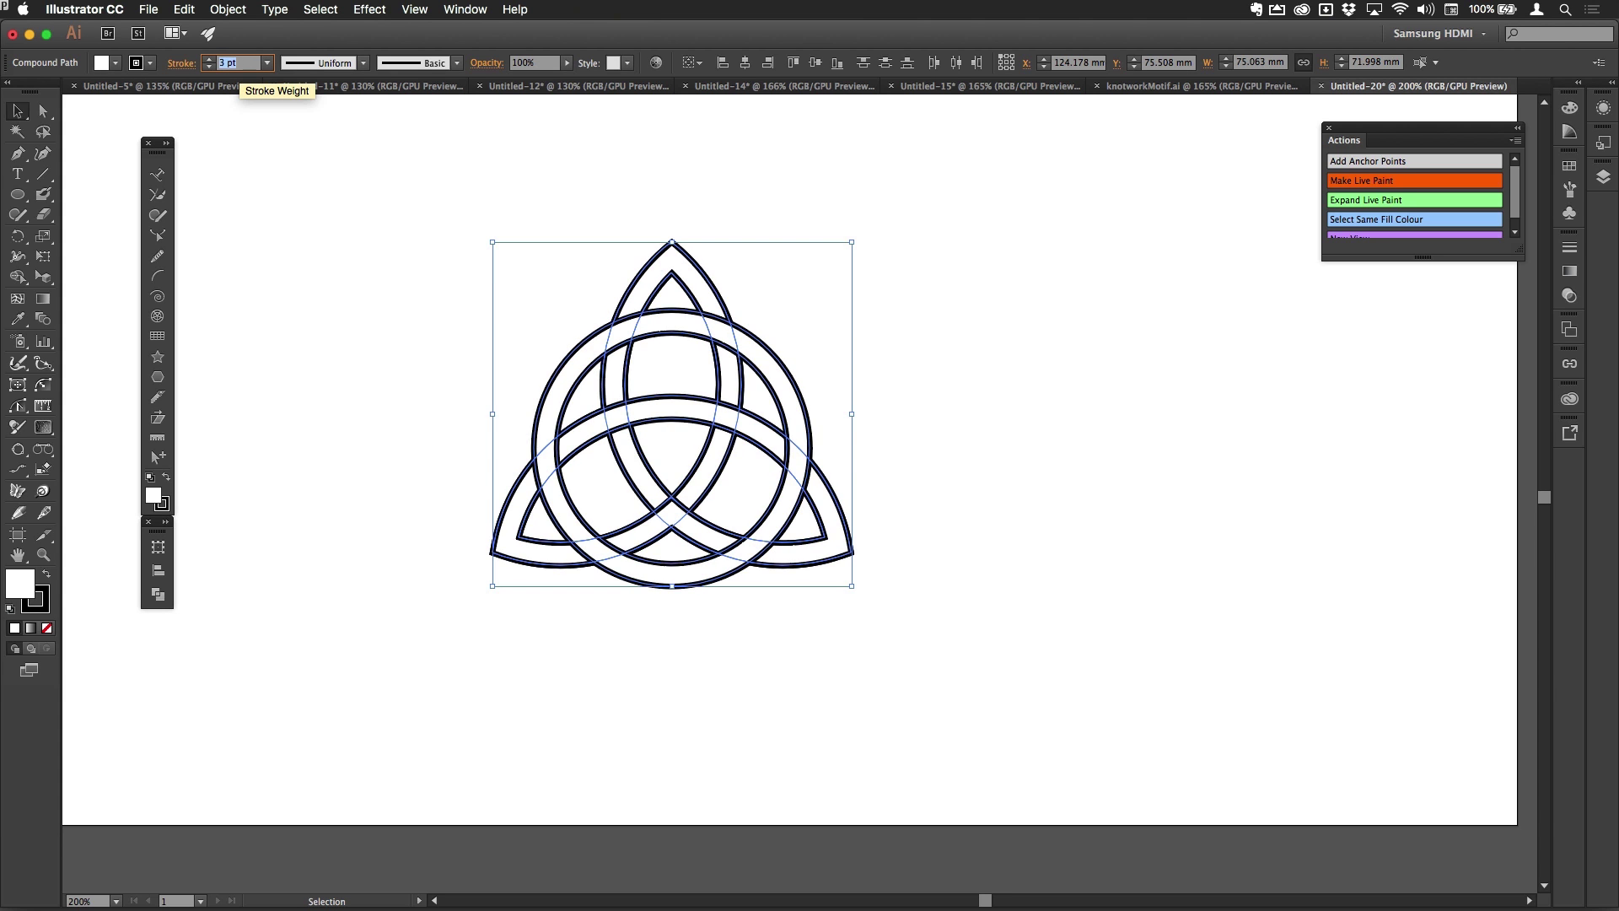
{"action": "key", "text": "Up"}
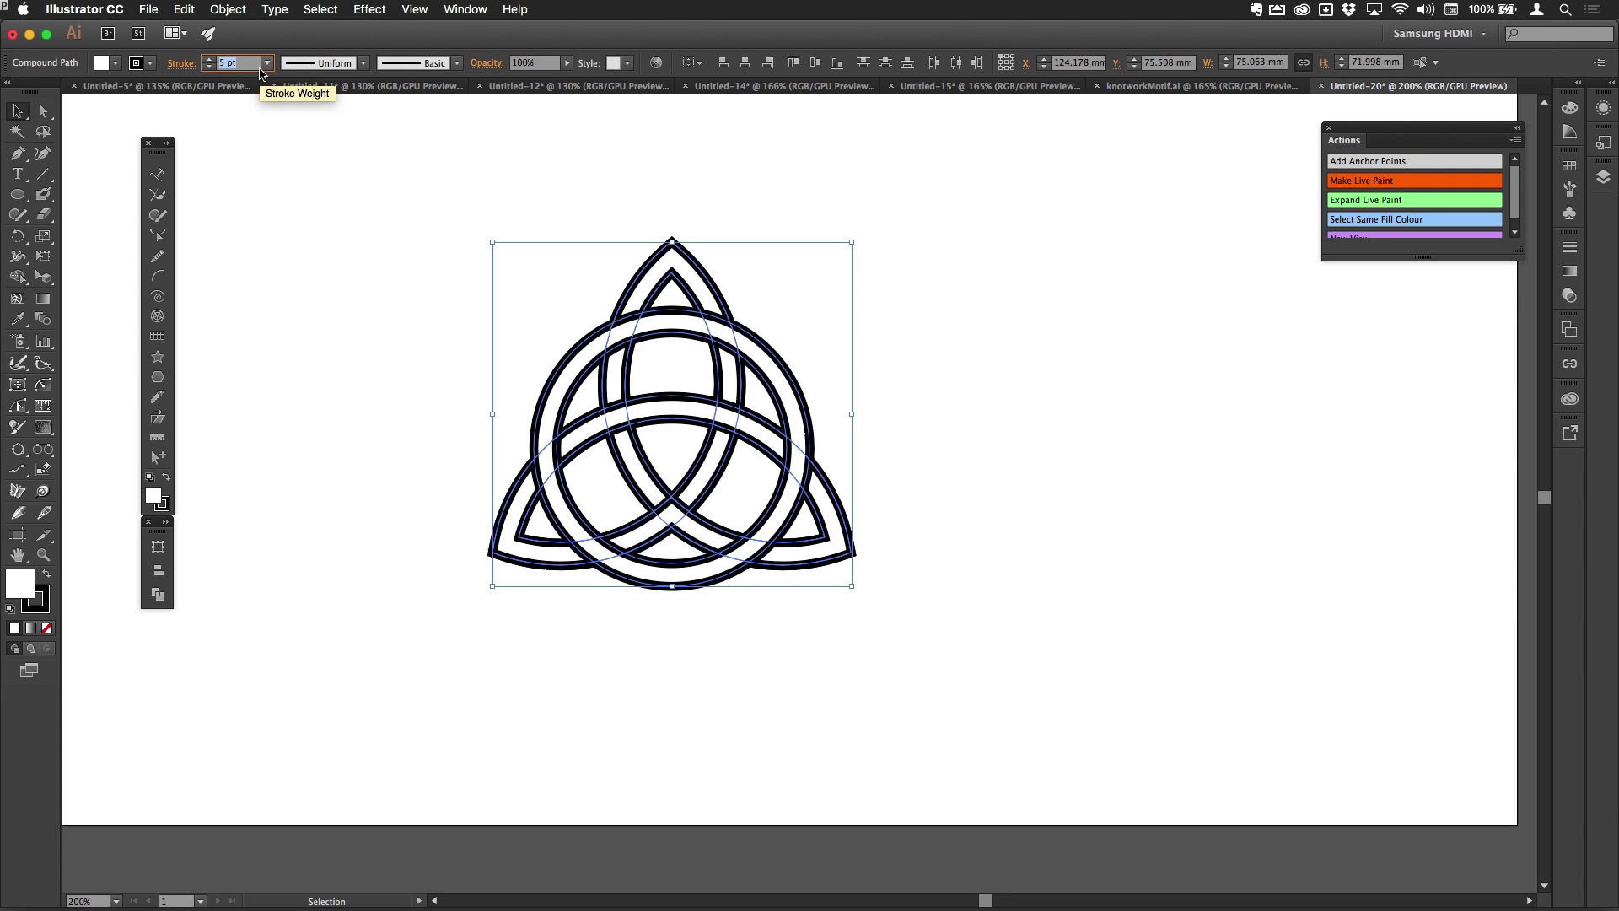
{"action": "scroll", "coordinate": [770, 333], "scroll_direction": "up", "scroll_amount": 1}
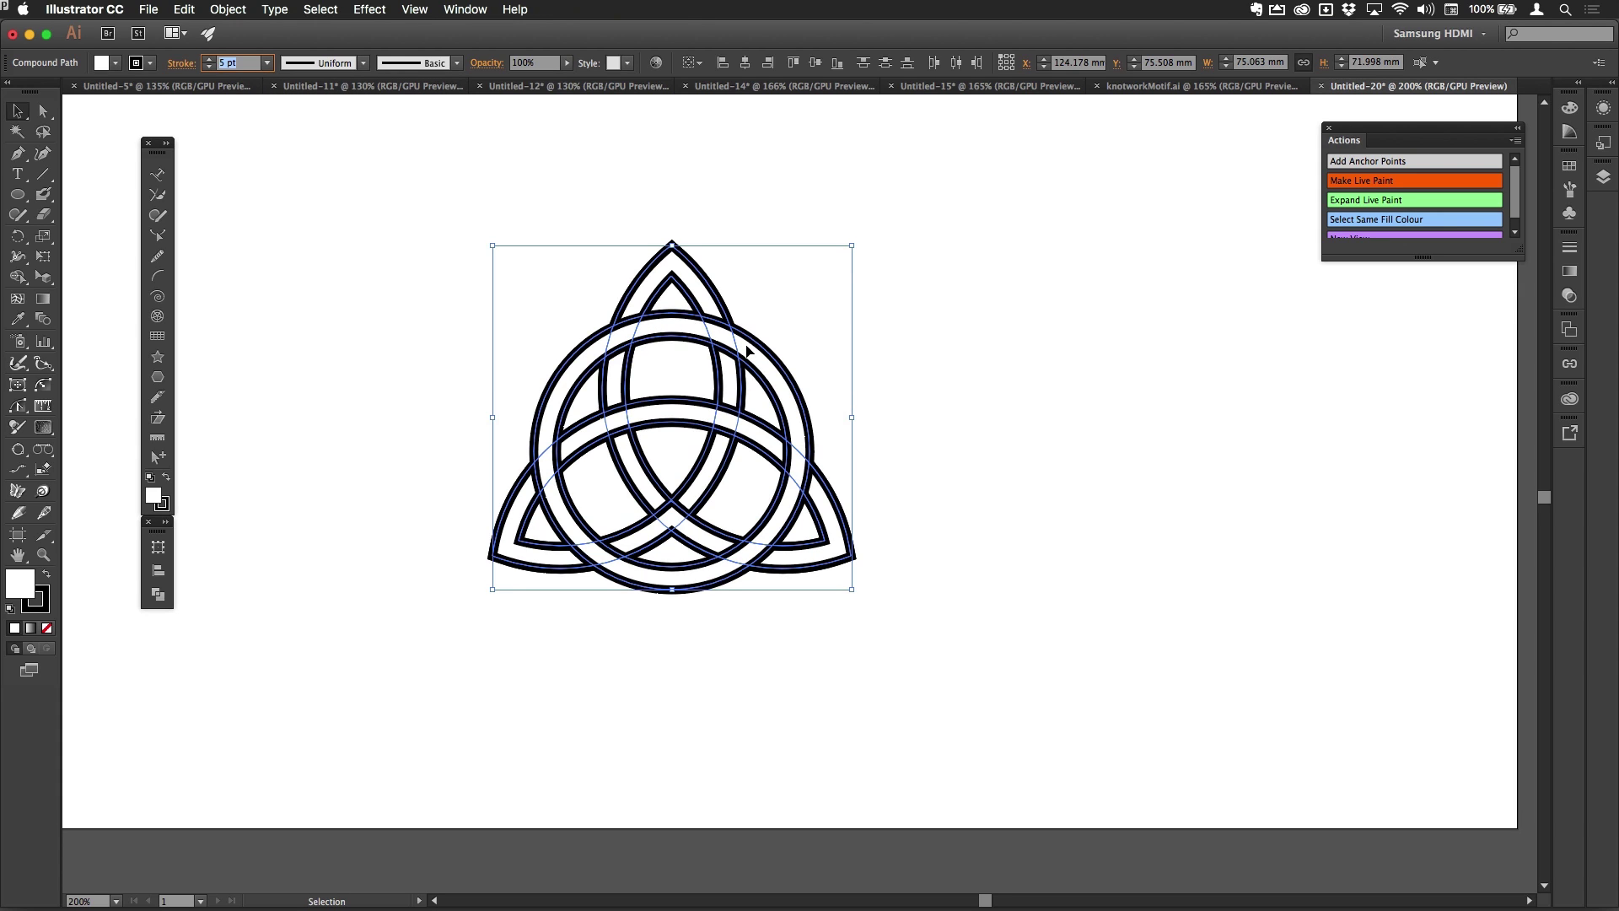
- Try aligning the stroke to the outside, then restore Center alignment
{"action": "left_click", "coordinate": [181, 63]}
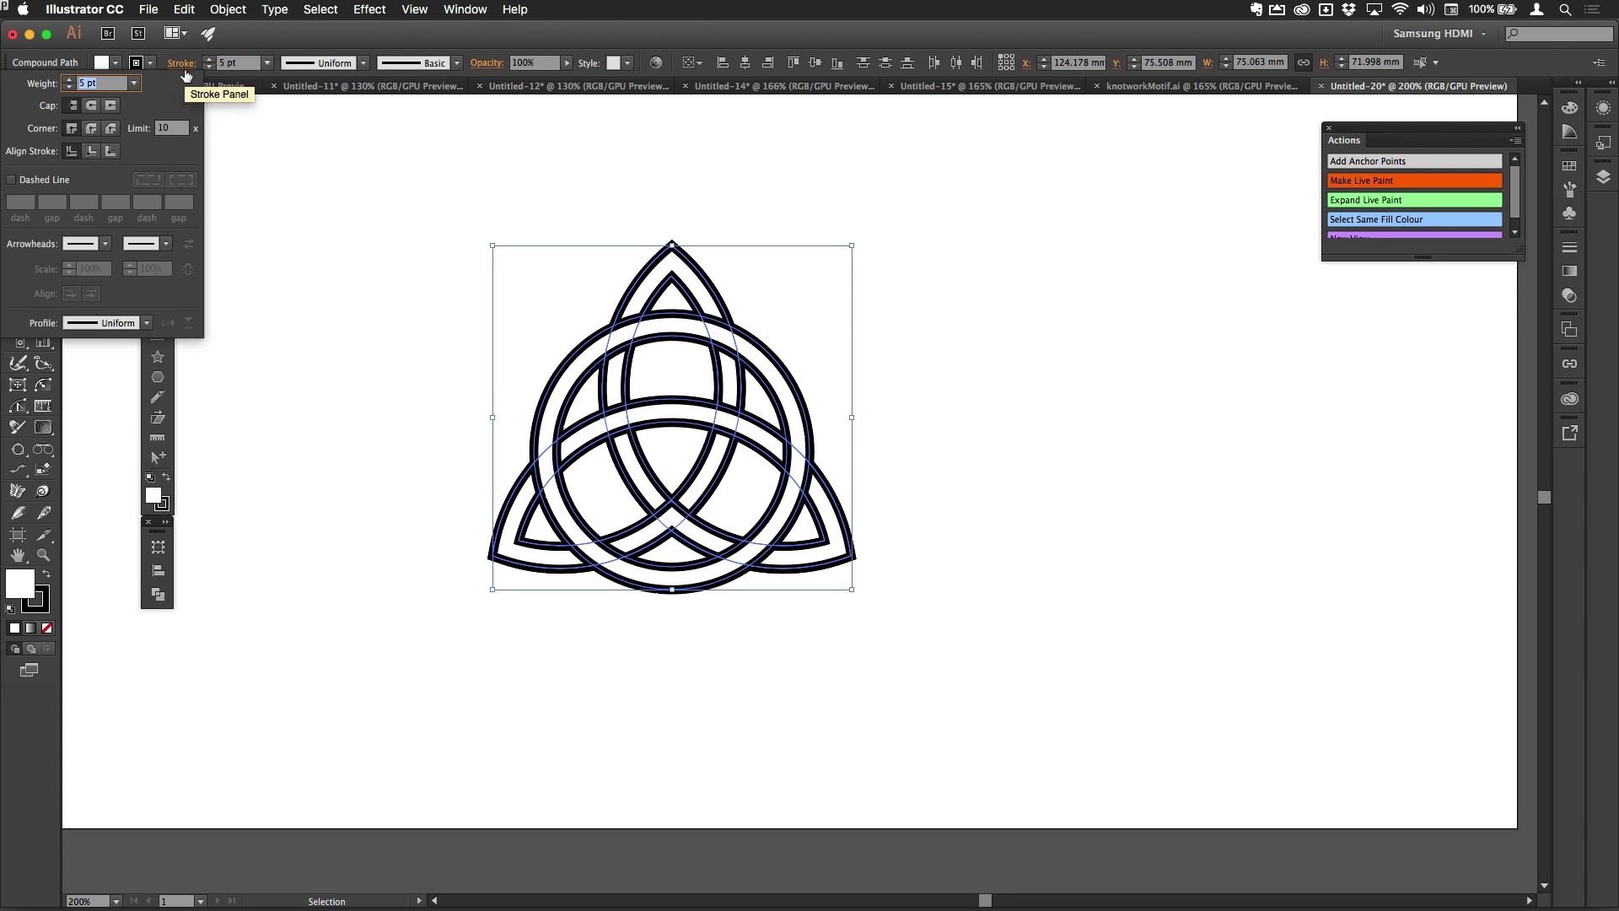
{"action": "left_click", "coordinate": [110, 152]}
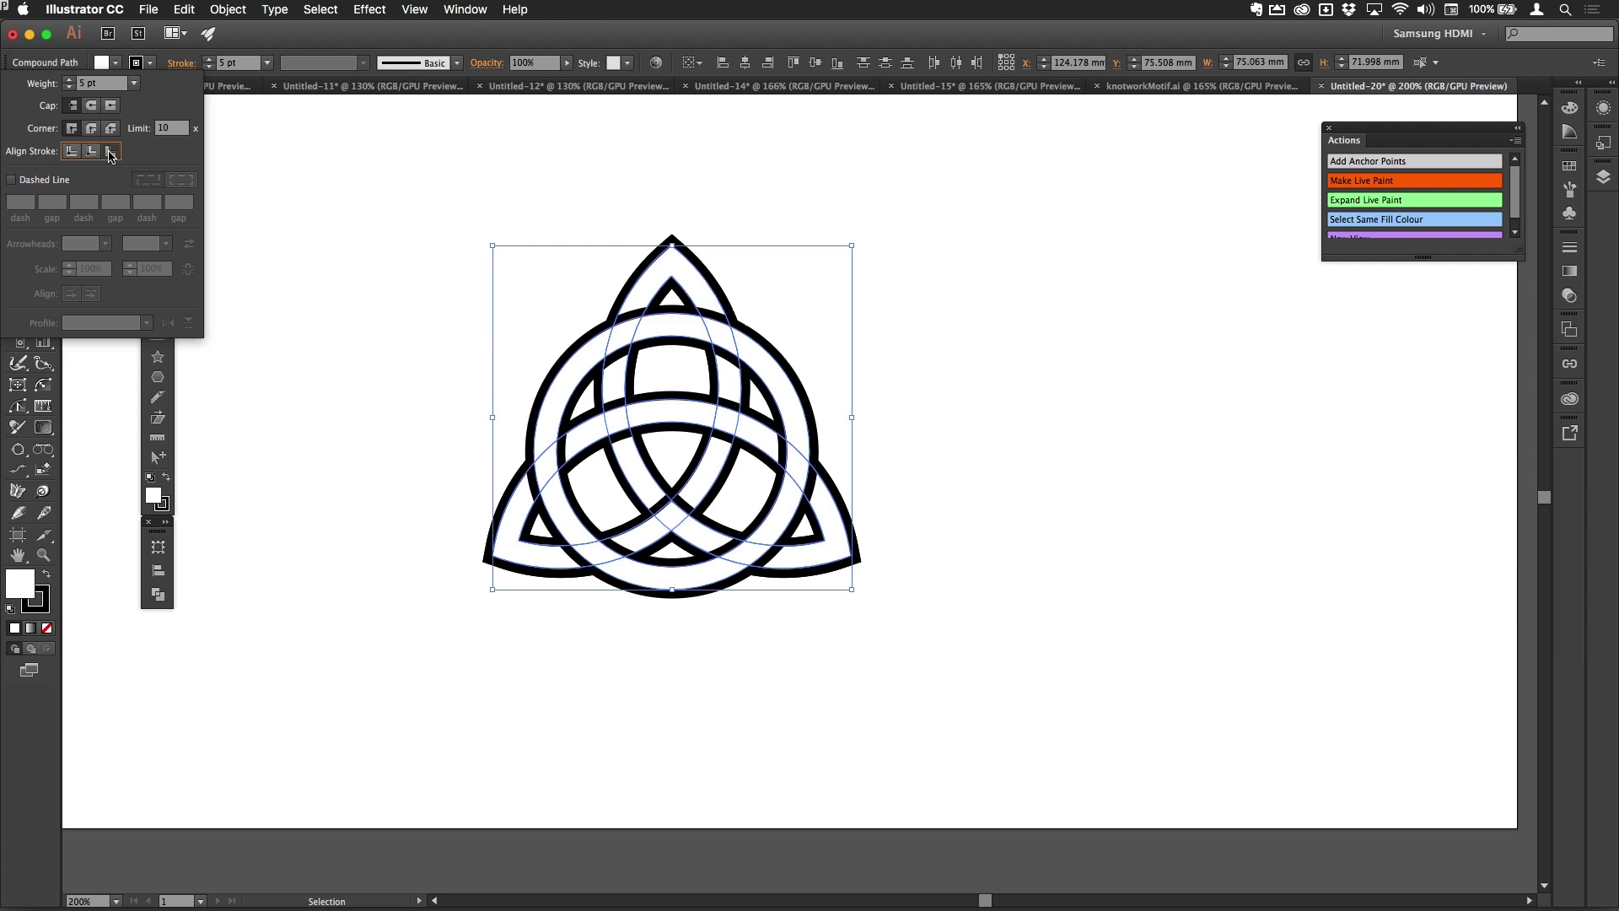
{"action": "left_click", "coordinate": [72, 150]}
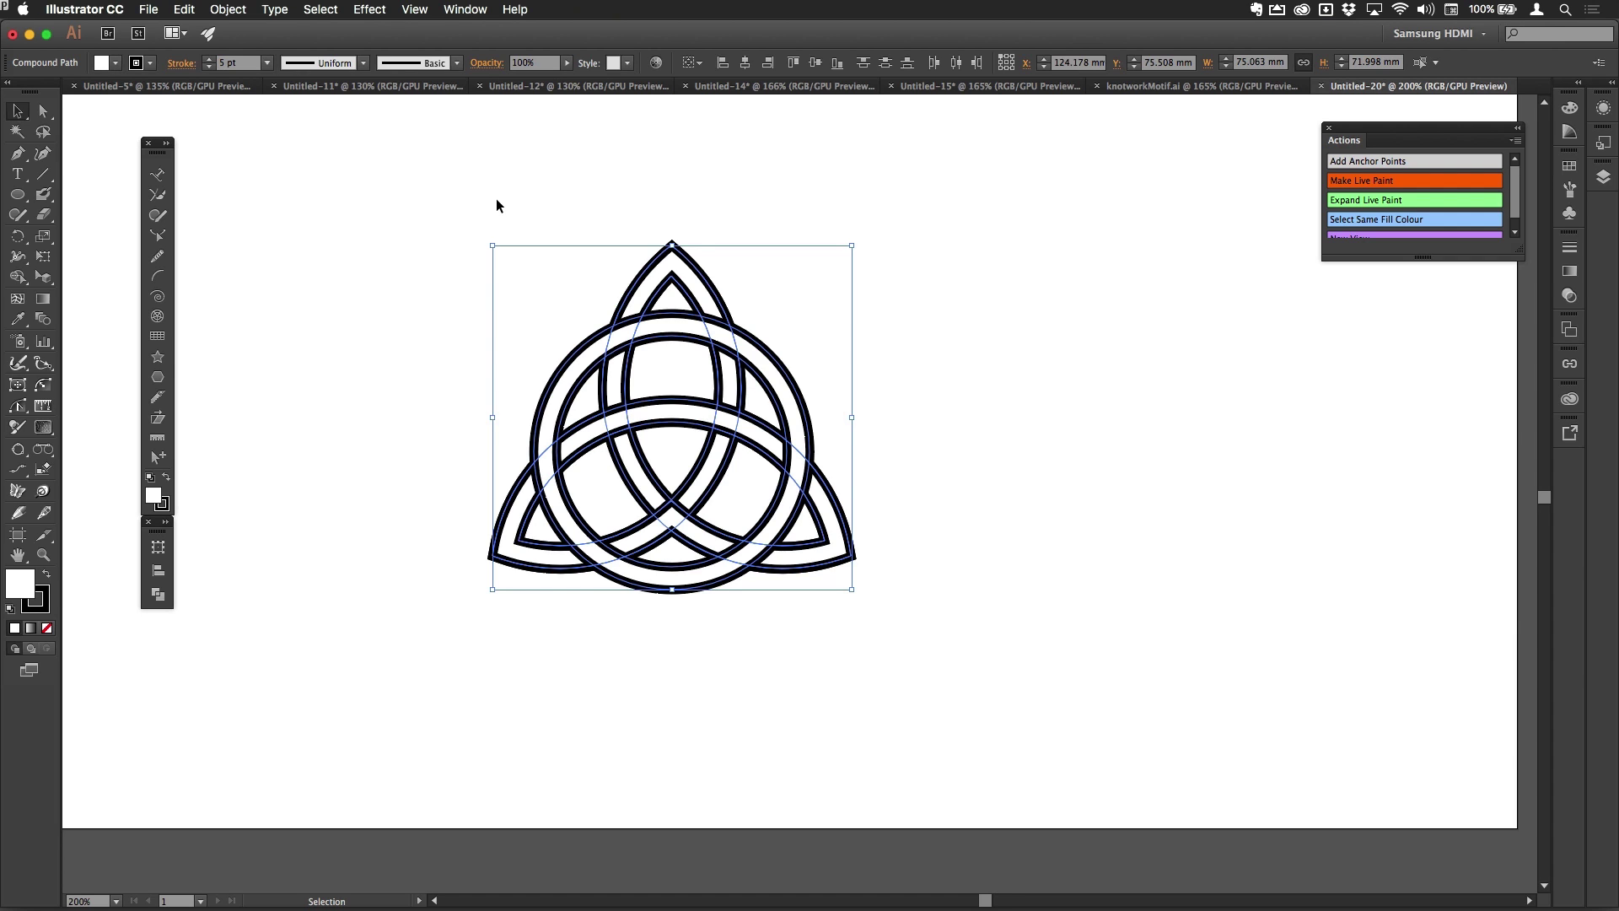
- Outline the black strokes, zoom and pan to inspect the knot, then make it a Live Paint group
{"action": "key", "text": "super+shift+o"}
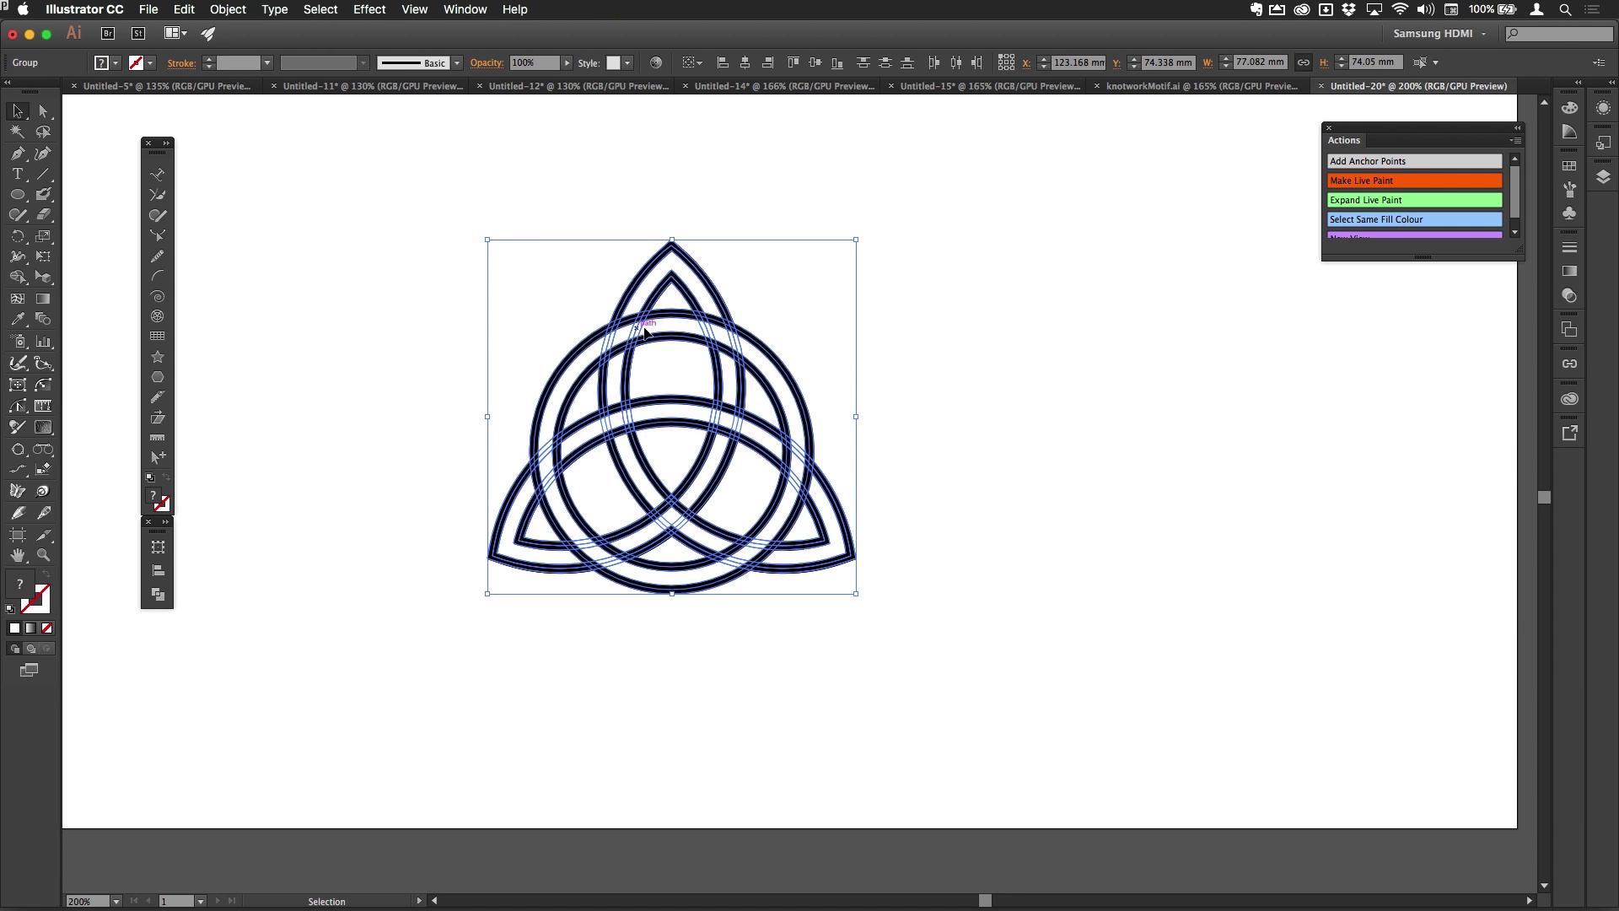
{"action": "key", "text": "z"}
{"action": "left_click_drag", "start_coordinate": [625, 312], "coordinate": [855, 444]}
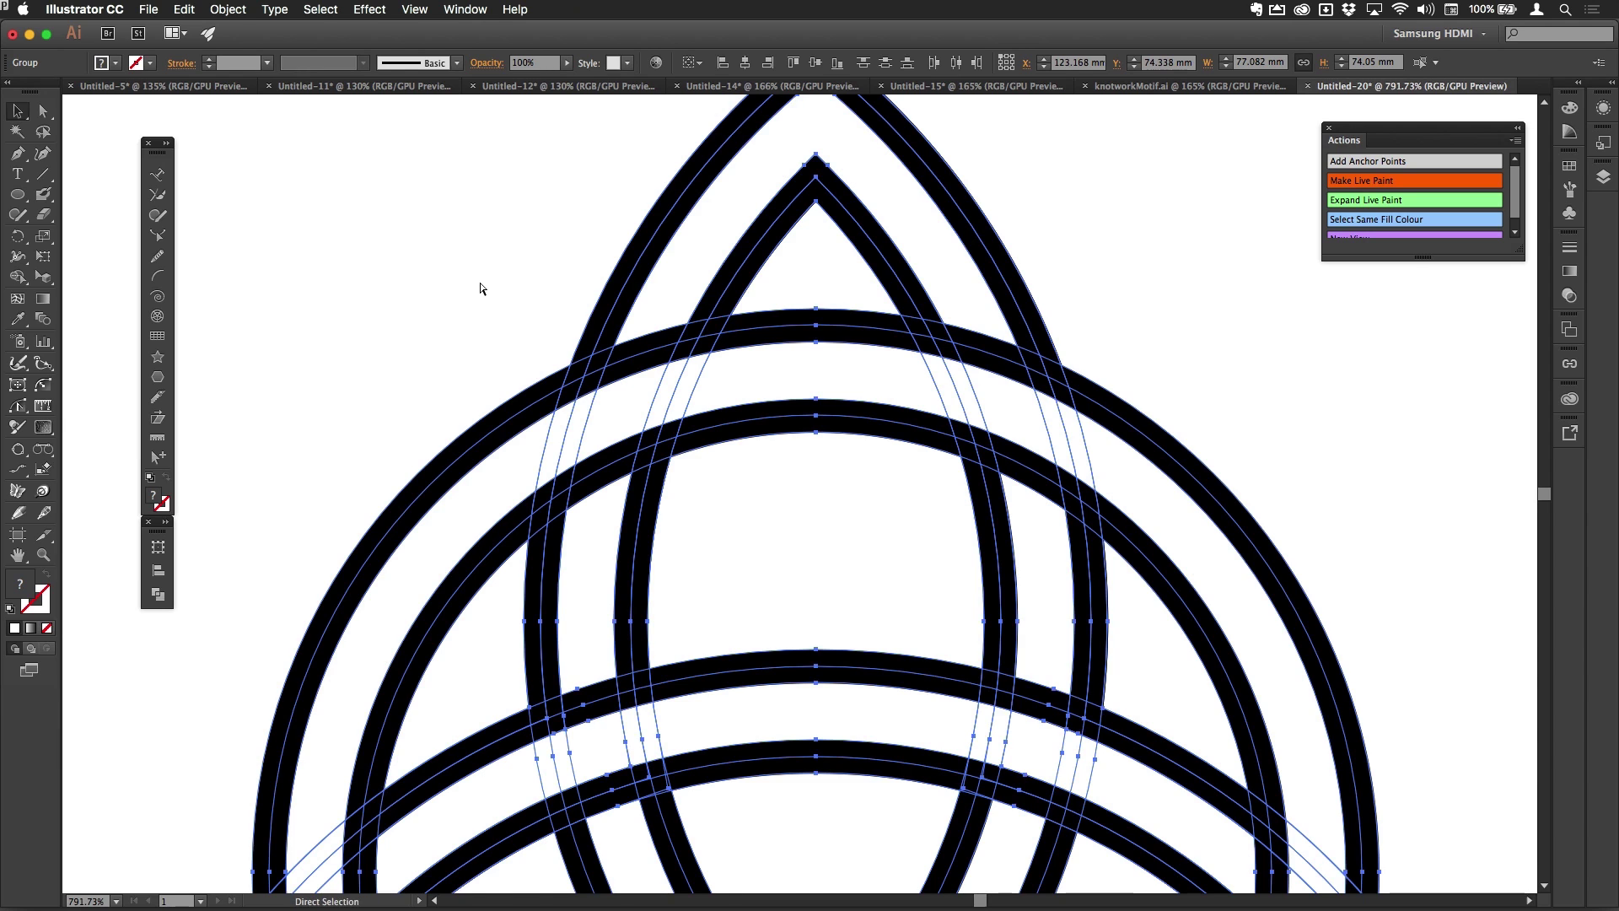
{"action": "key", "text": "super+minus"}
{"action": "key", "text": "super+minus"}
{"action": "left_click_drag", "start_coordinate": [802, 524], "coordinate": [697, 409]}
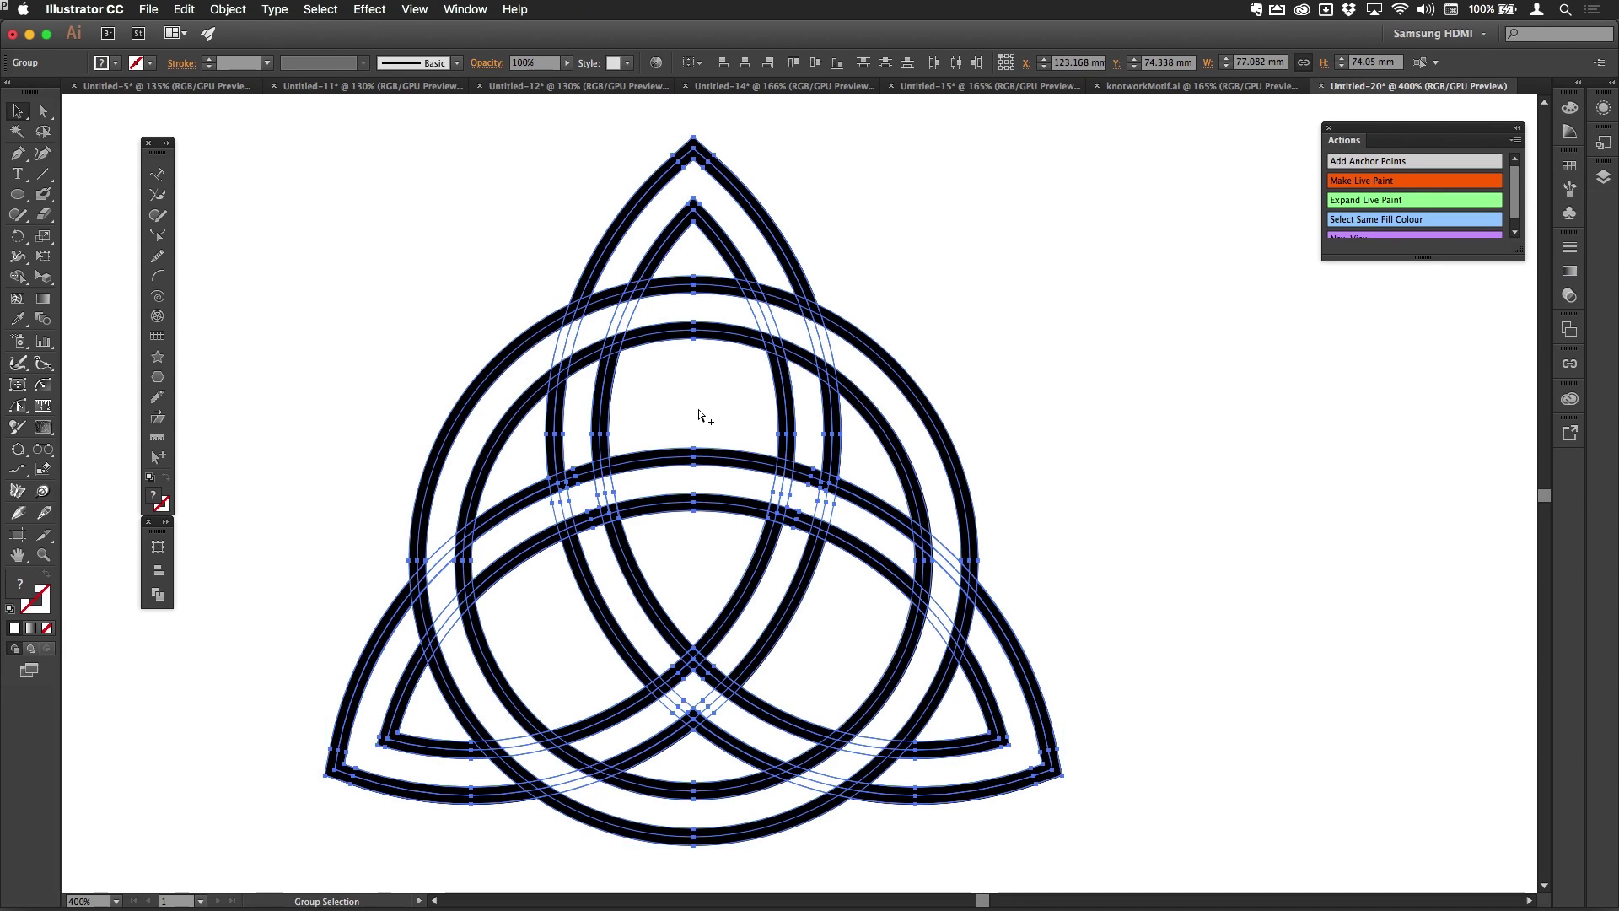
{"action": "key", "text": "super+alt+x"}
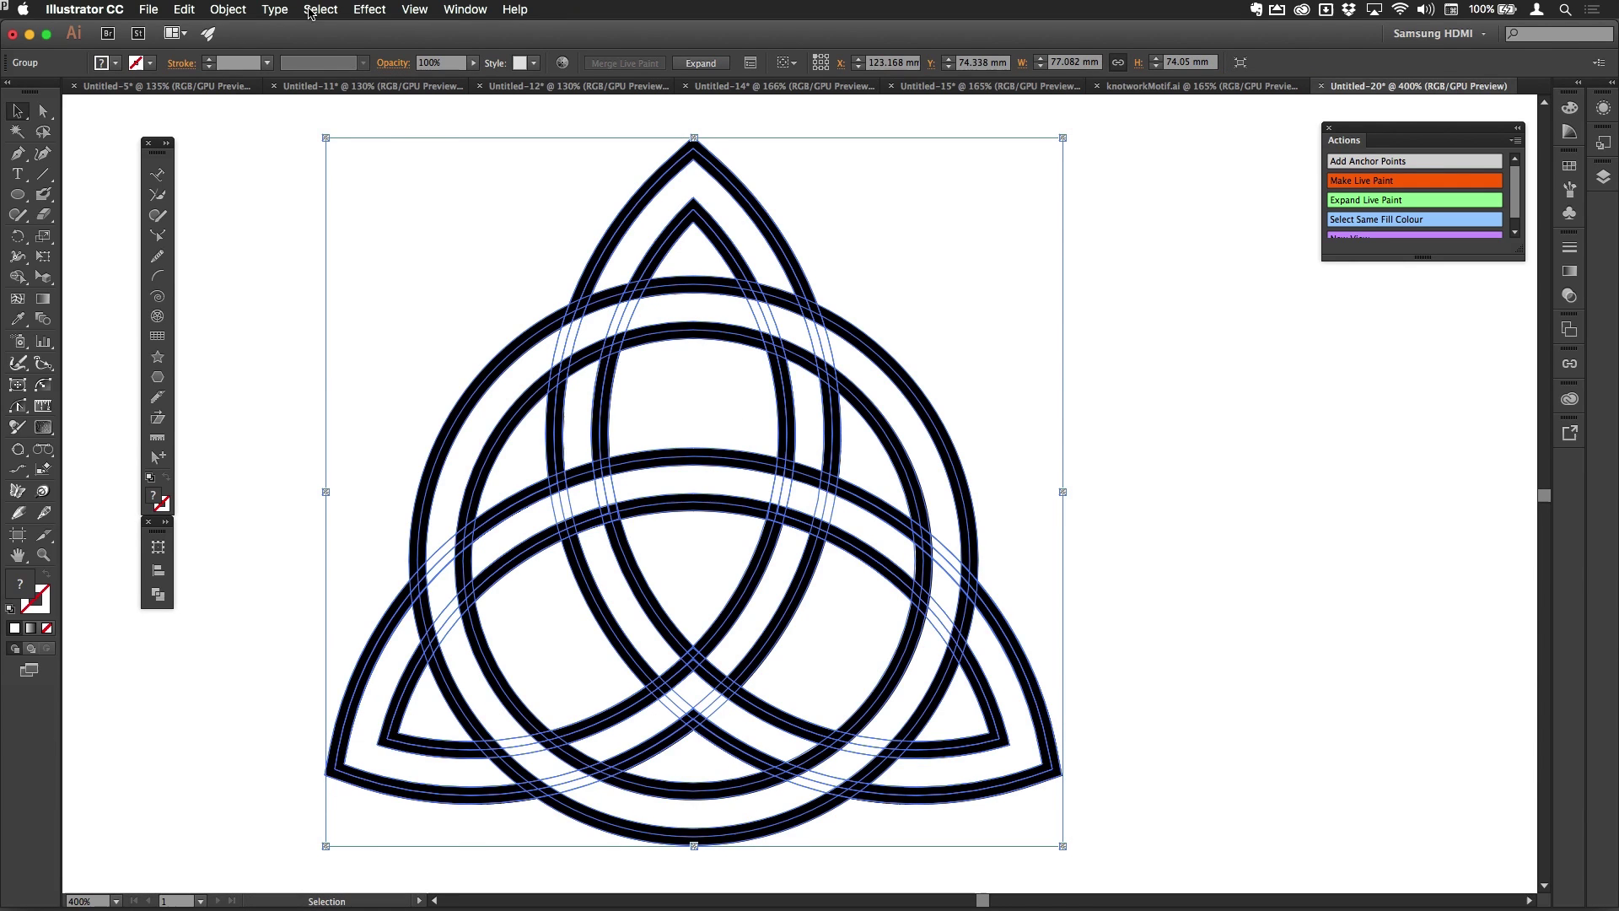
- Try Object > Live Paint on the knot and switch to the Live Paint Bucket
{"action": "left_click", "coordinate": [226, 7]}
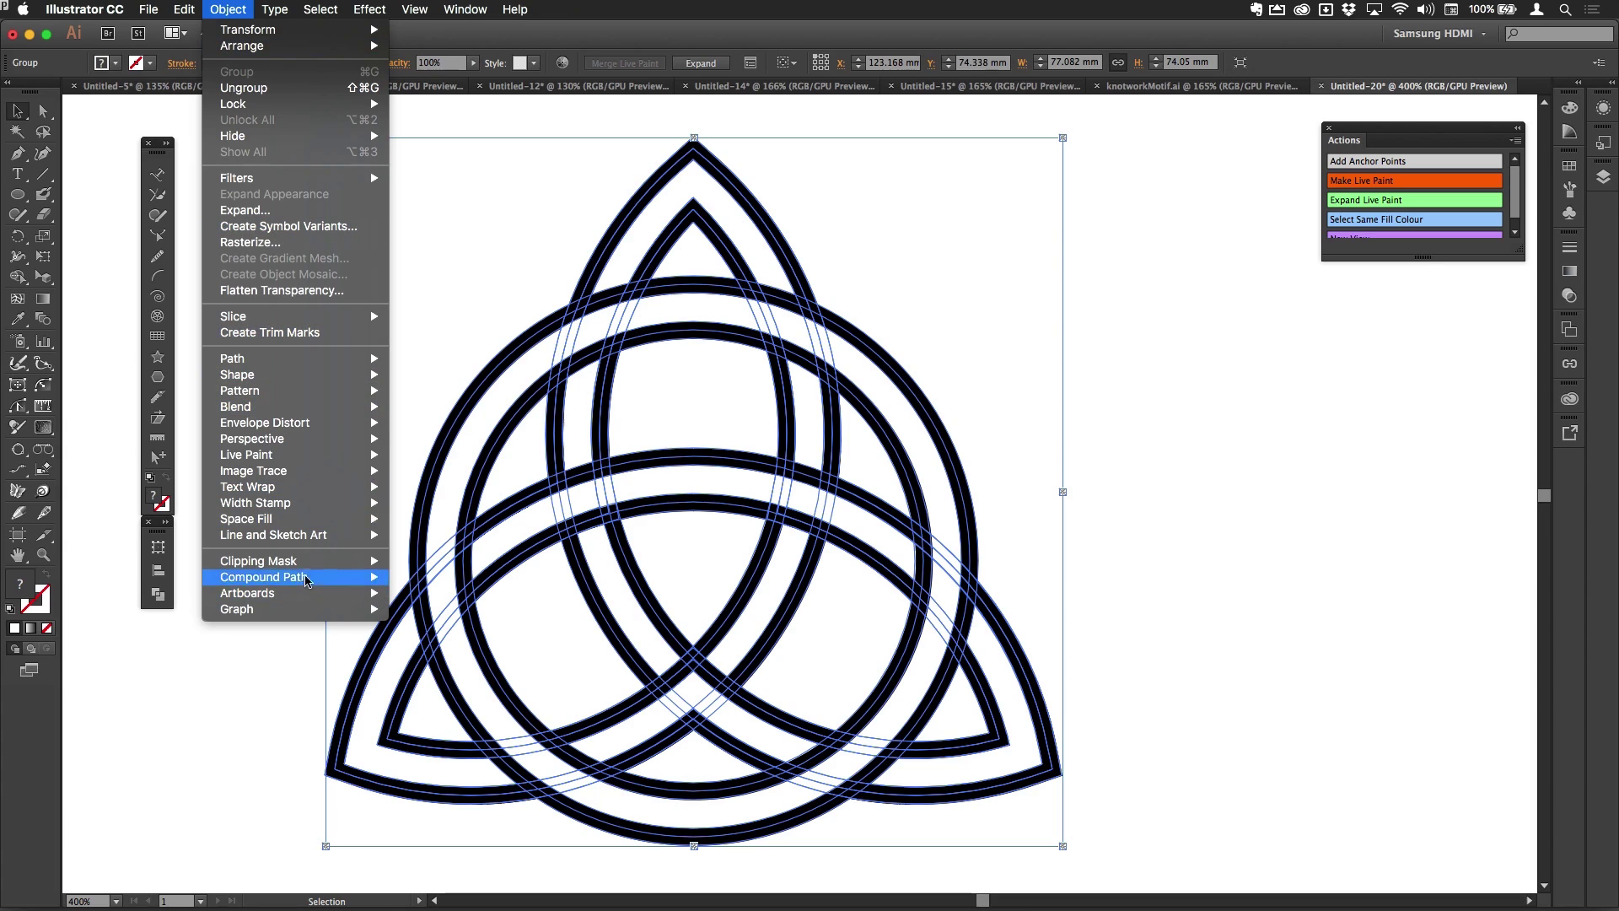
{"action": "mouse_move", "coordinate": [281, 459]}
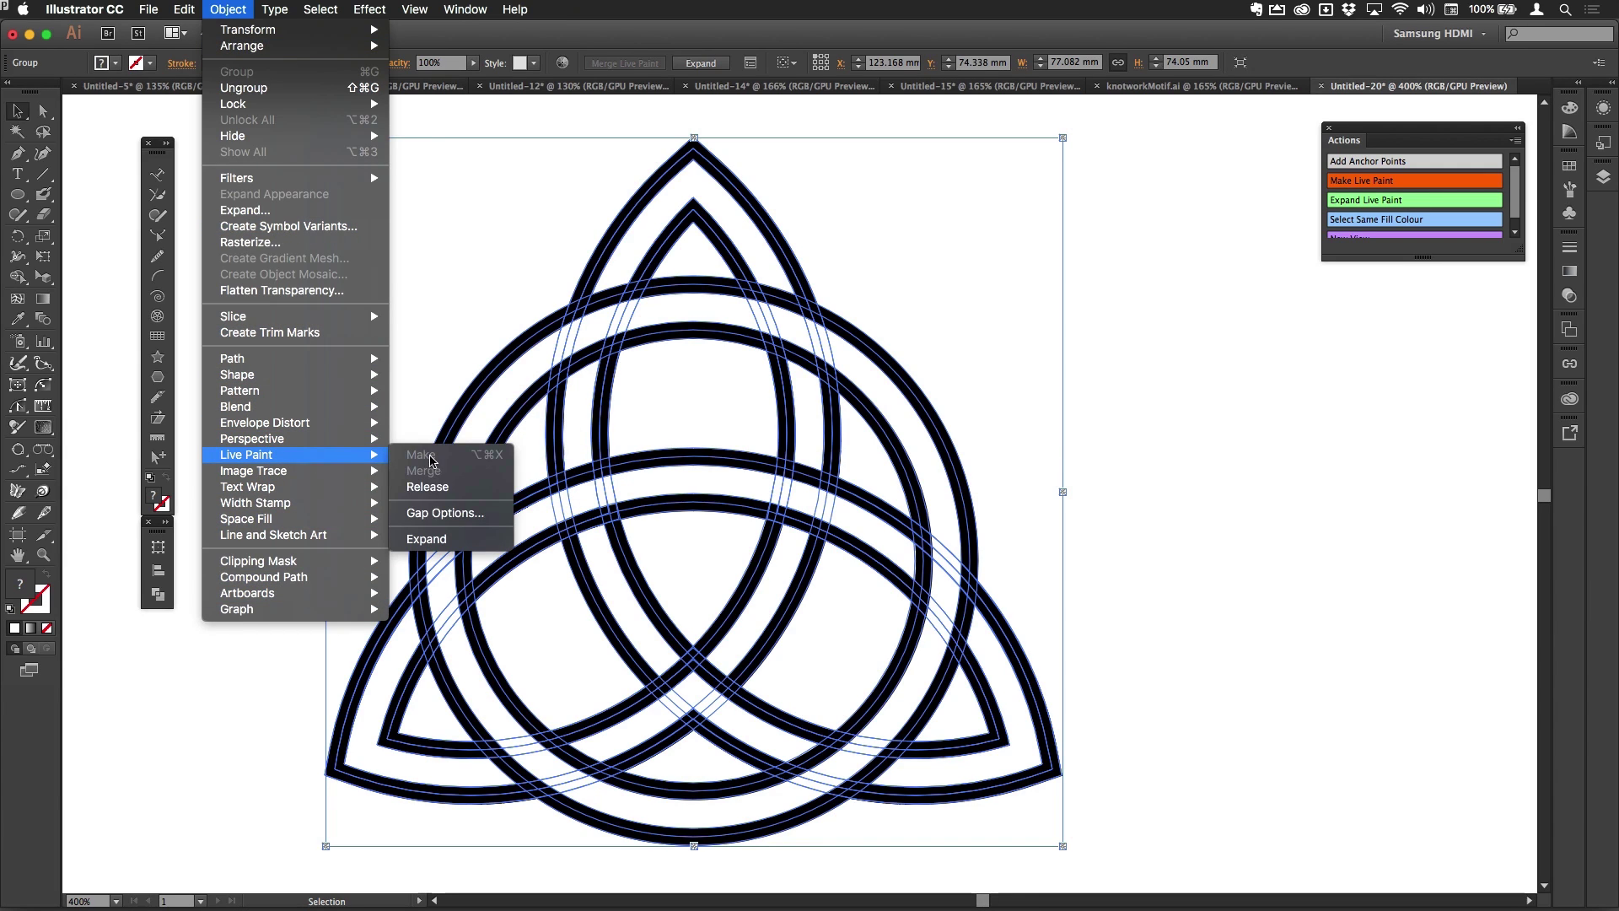
{"action": "left_click", "coordinate": [1245, 413]}
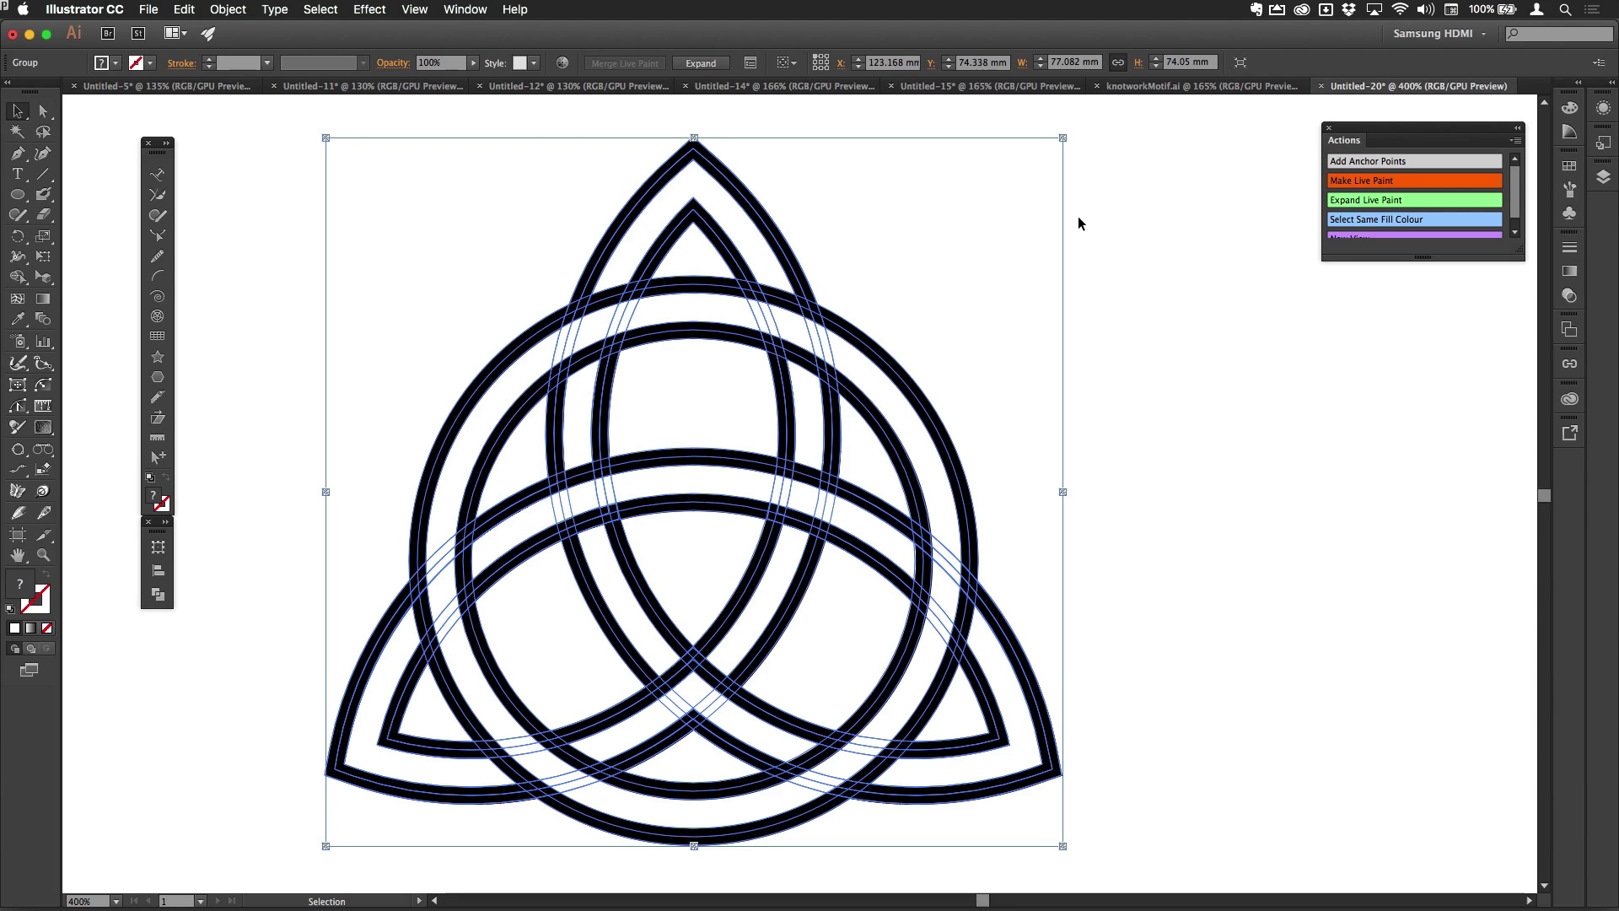
{"action": "key", "text": "k"}
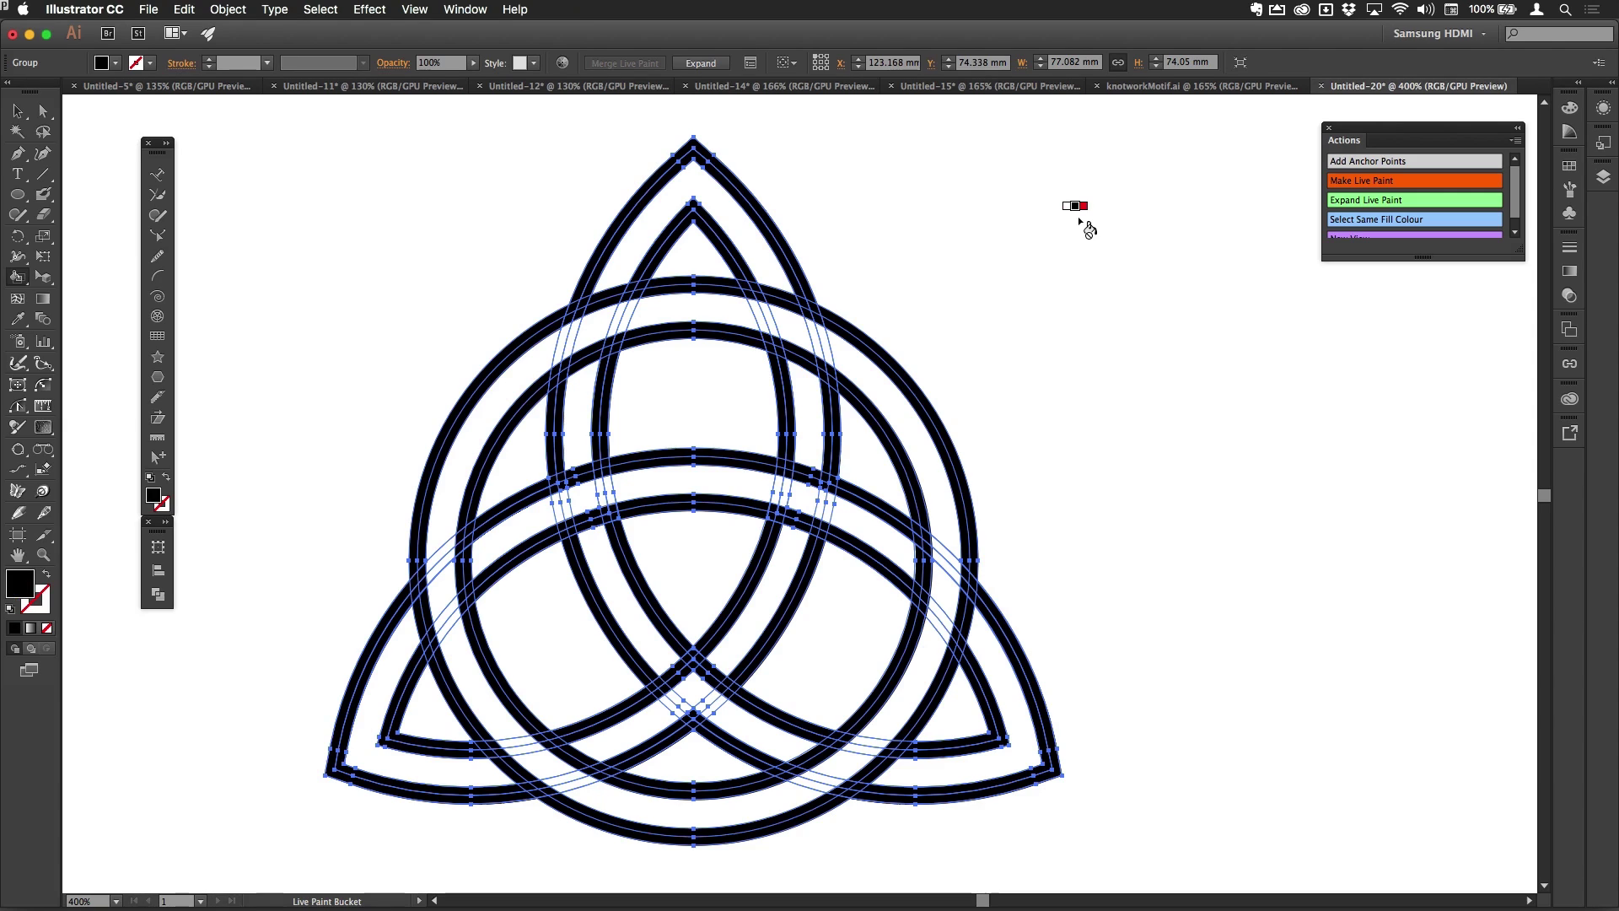
- Pick white for the Live Paint Bucket and paint connected band segments white across a crossing
{"action": "key", "text": "Right"}
{"action": "key", "text": "Right"}
{"action": "key", "text": "Right"}
{"action": "key", "text": "Right"}
{"action": "key", "text": "Right"}
{"action": "key", "text": "Right"}
{"action": "key", "text": "Right"}
{"action": "key", "text": "Left"}
{"action": "key", "text": "Left"}
{"action": "key", "text": "Left"}
{"action": "key", "text": "Left"}
{"action": "key", "text": "Left"}
{"action": "key", "text": "Left"}
{"action": "key", "text": "Left"}
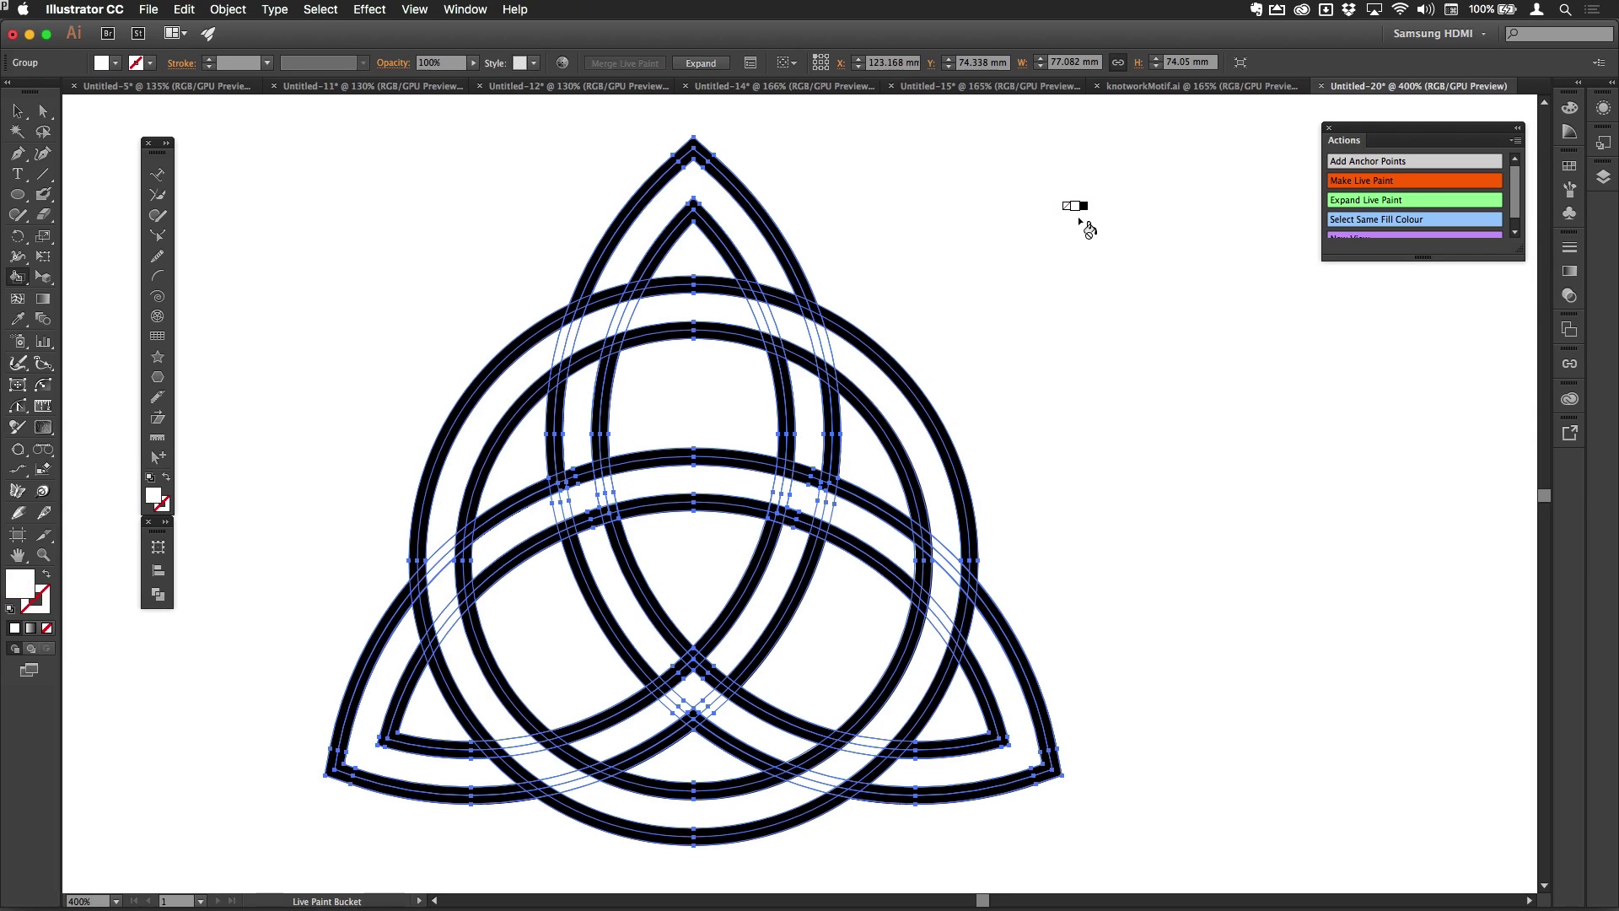
{"action": "key", "text": "Right"}
{"action": "key", "text": "Left"}
{"action": "key", "text": "Right"}
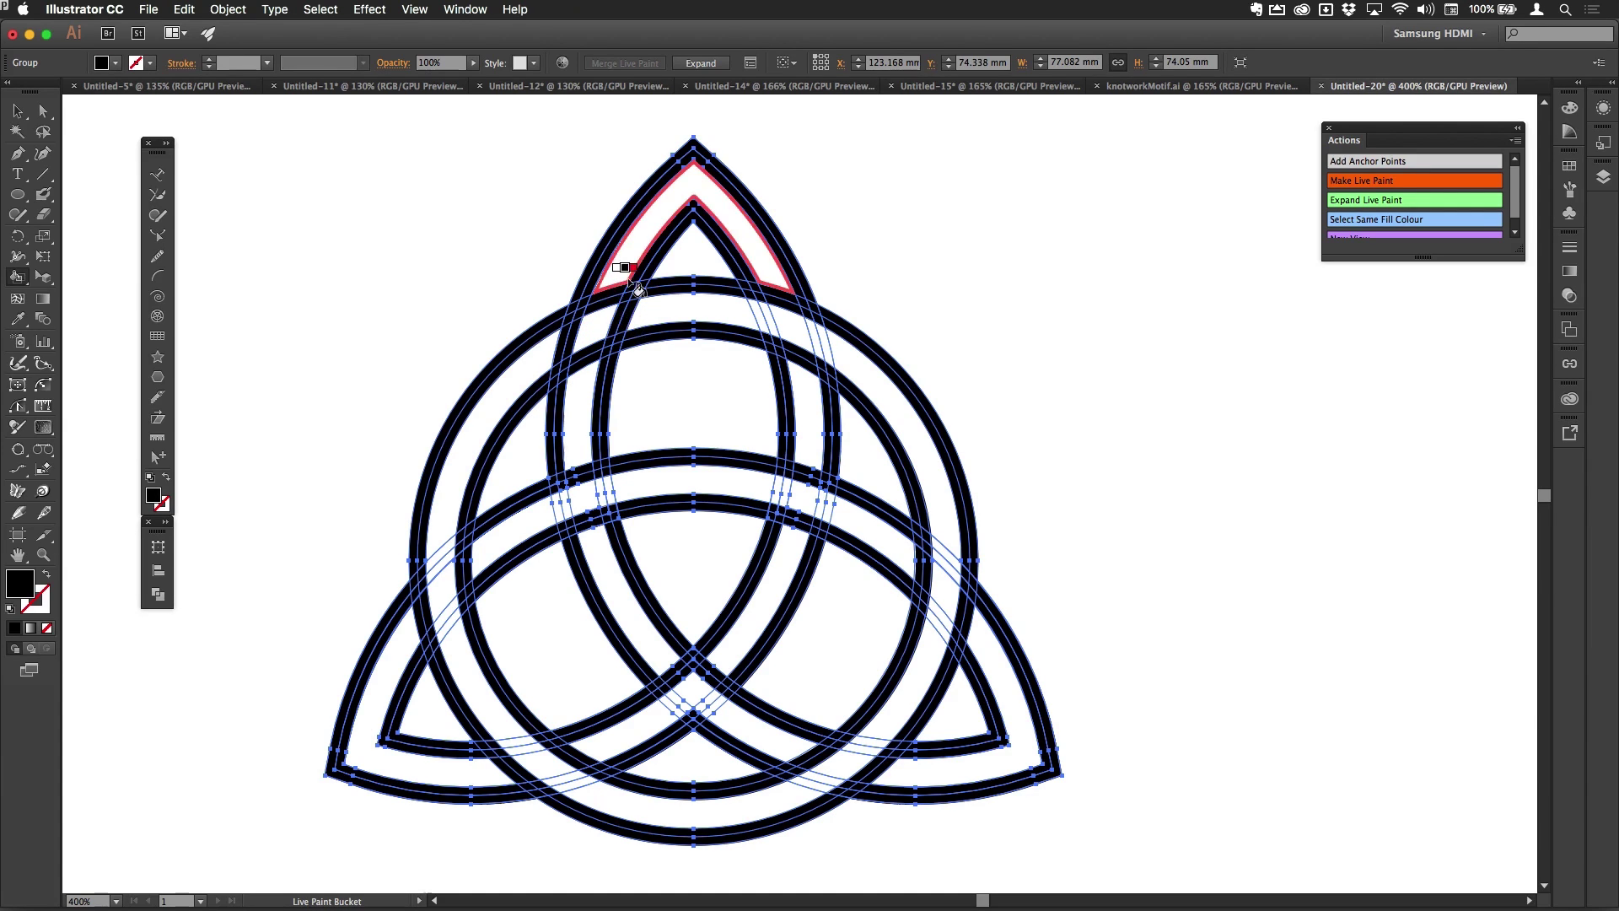
{"action": "key", "text": "Left"}
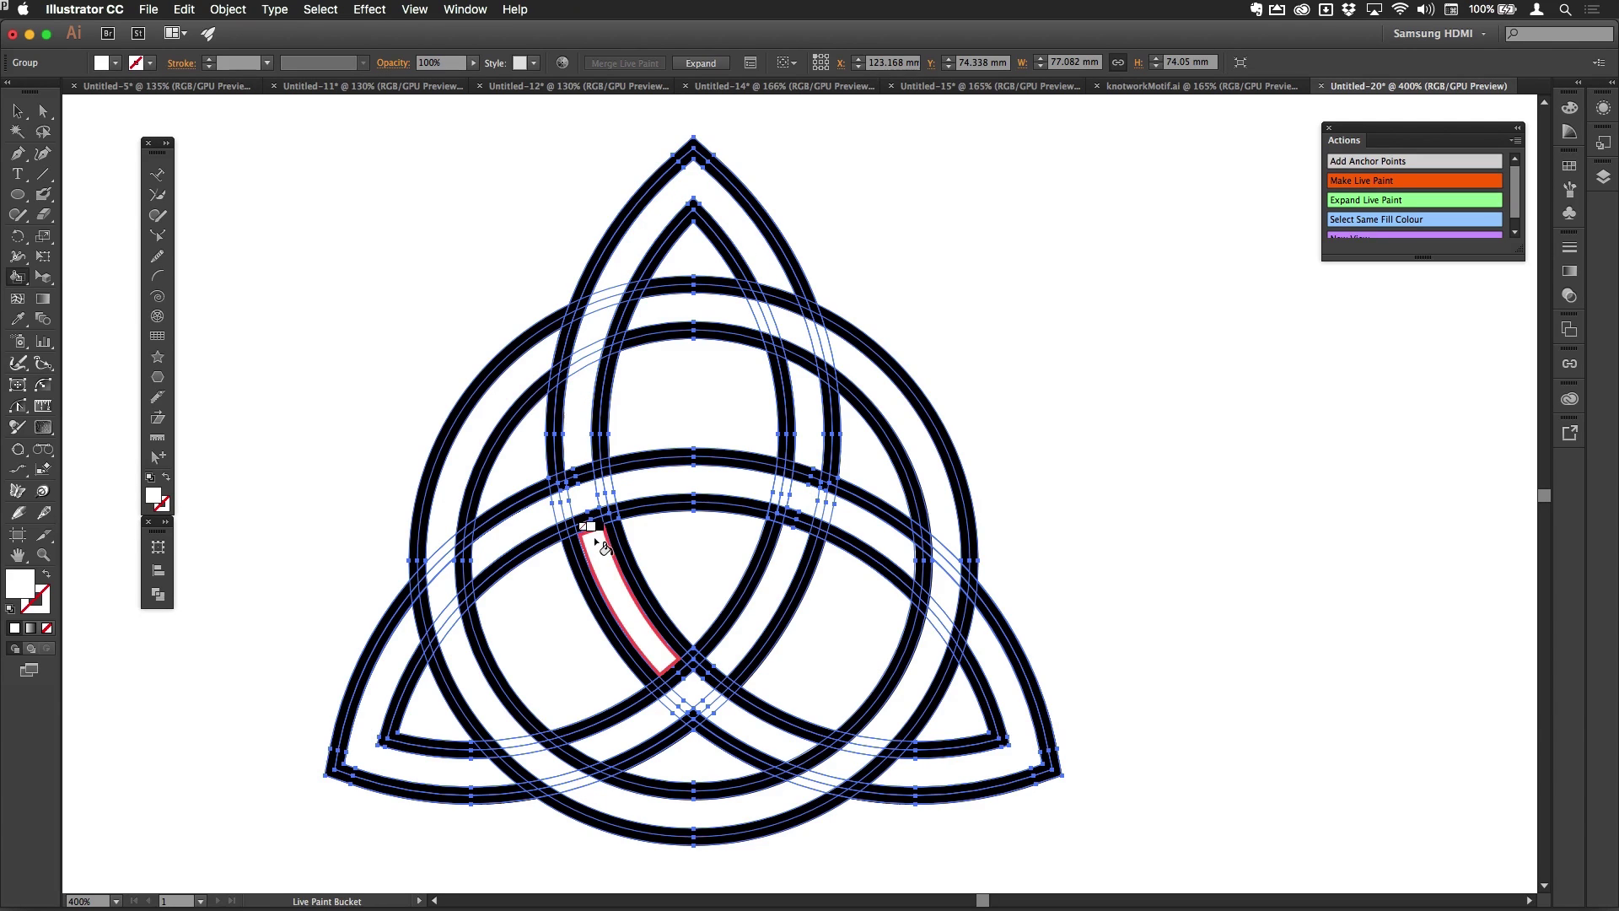
{"action": "mouse_move", "coordinate": [593, 536]}
{"action": "left_mouse_down"}
{"action": "mouse_move", "coordinate": [649, 659]}
{"action": "mouse_move", "coordinate": [739, 713]}
{"action": "left_mouse_up"}
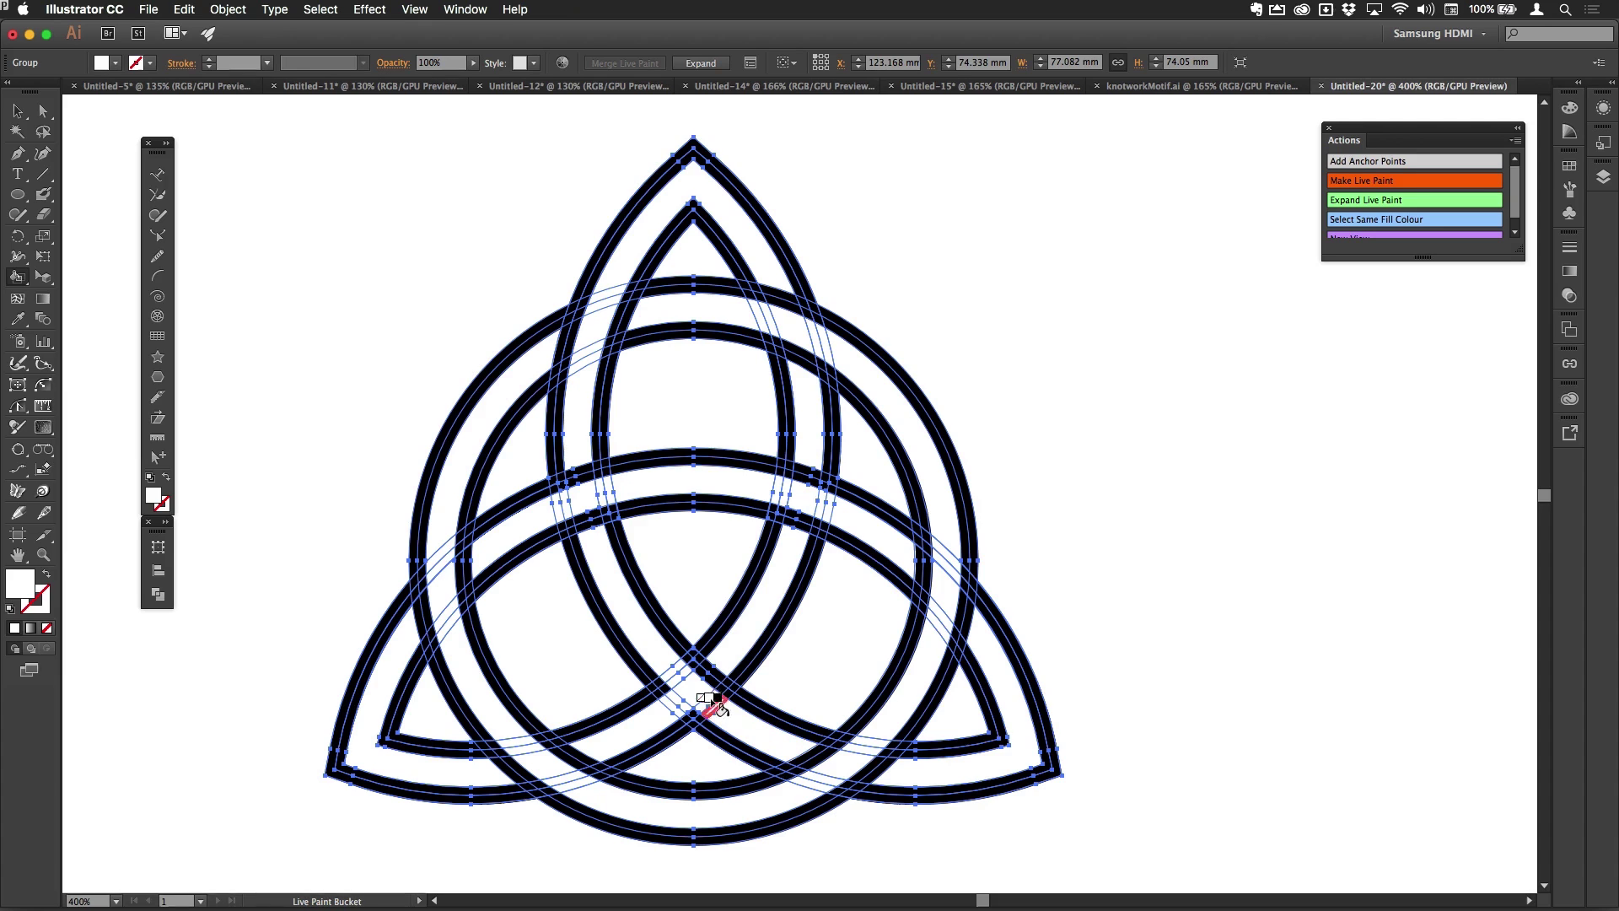
{"action": "key", "text": "Right"}
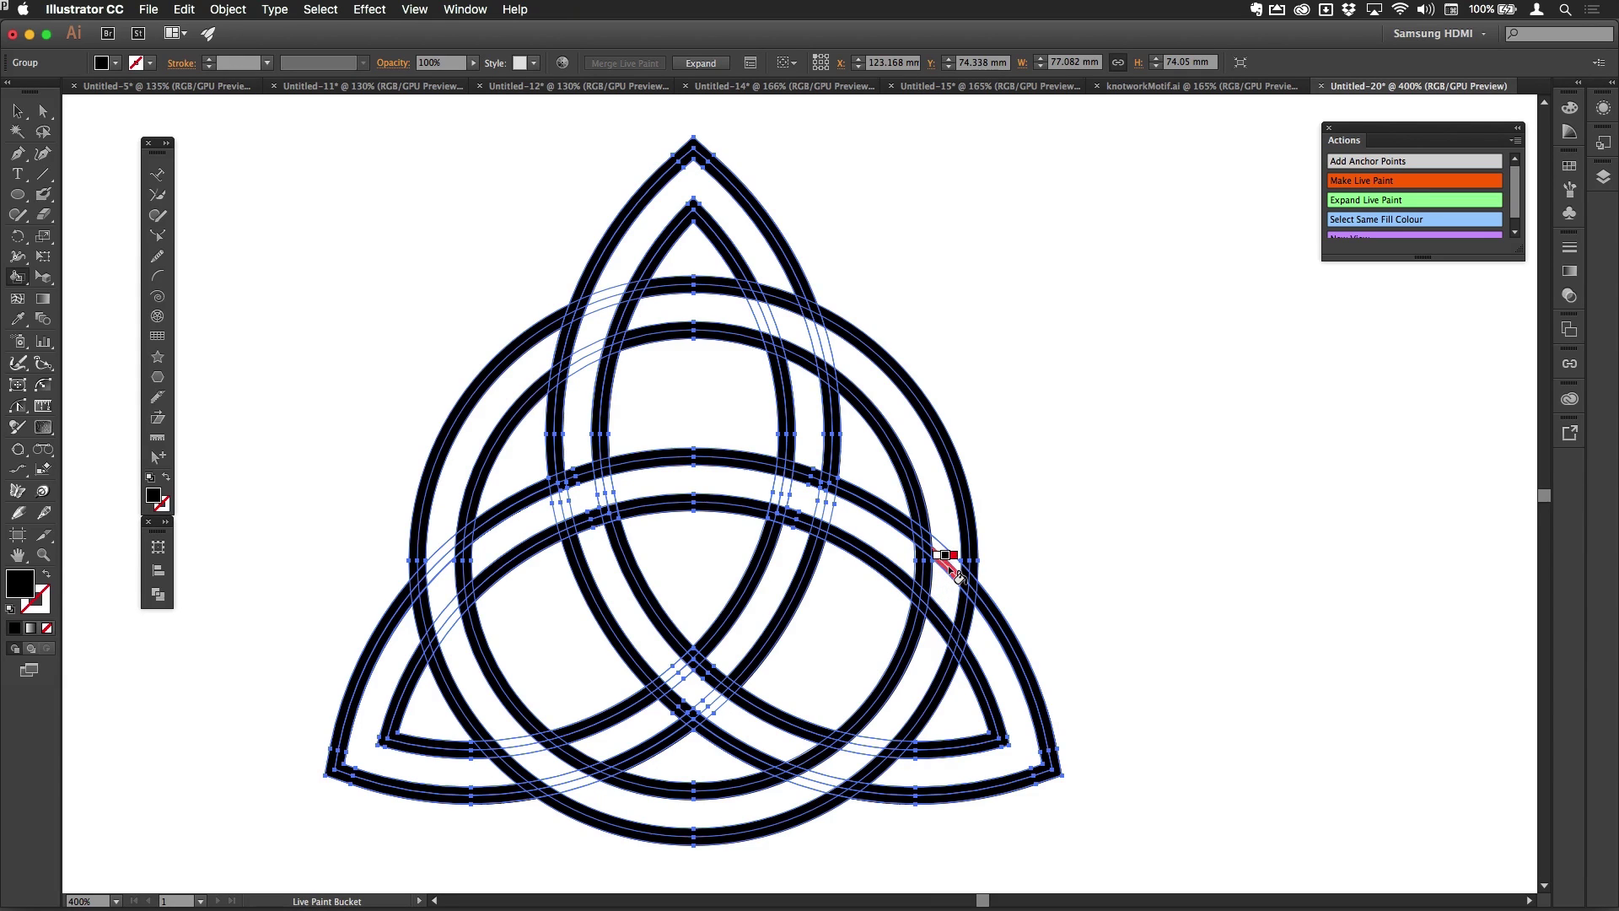
- Repaint the mistakenly blackened right band segment white again
{"action": "left_click", "coordinate": [945, 527]}
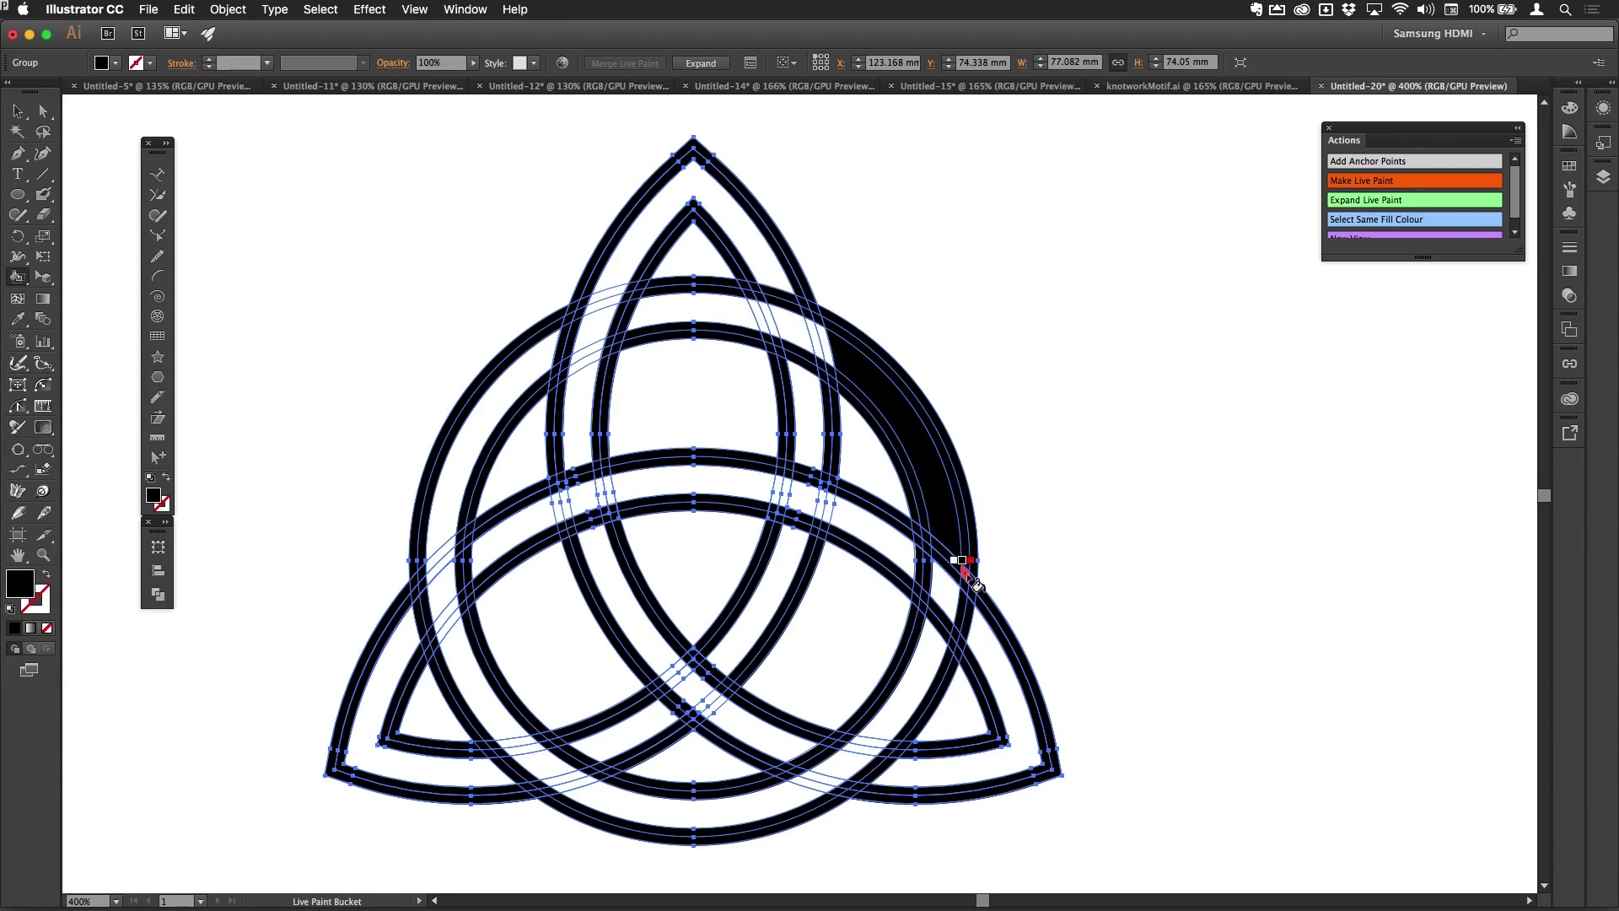
{"action": "key", "text": "Left"}
{"action": "left_click", "coordinate": [936, 489]}
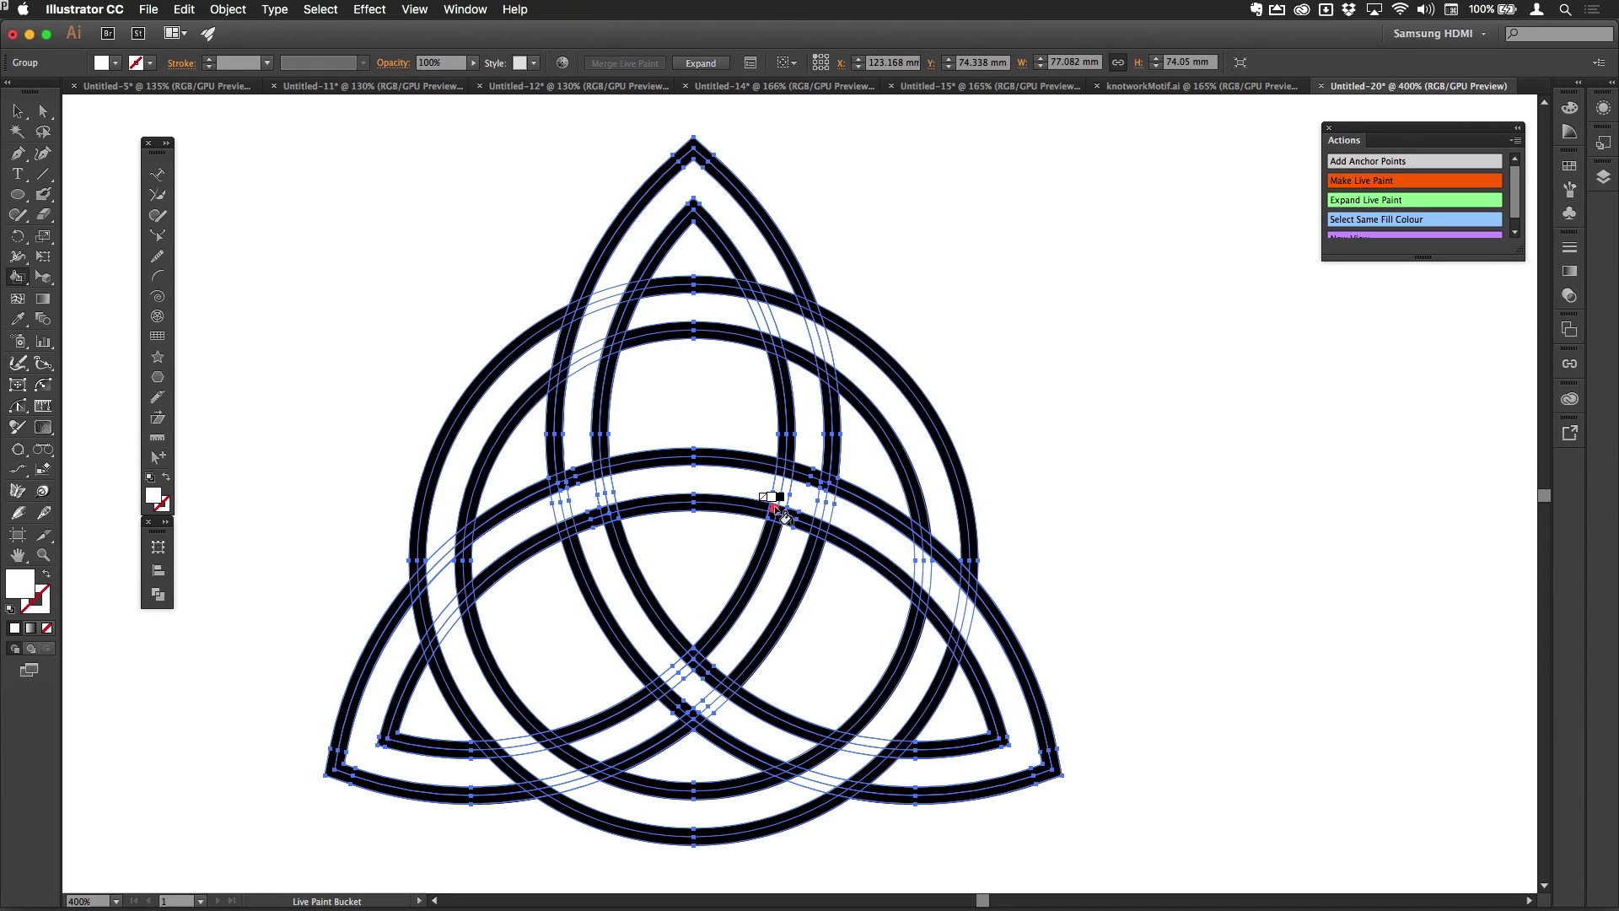
{"action": "key", "text": "Right"}
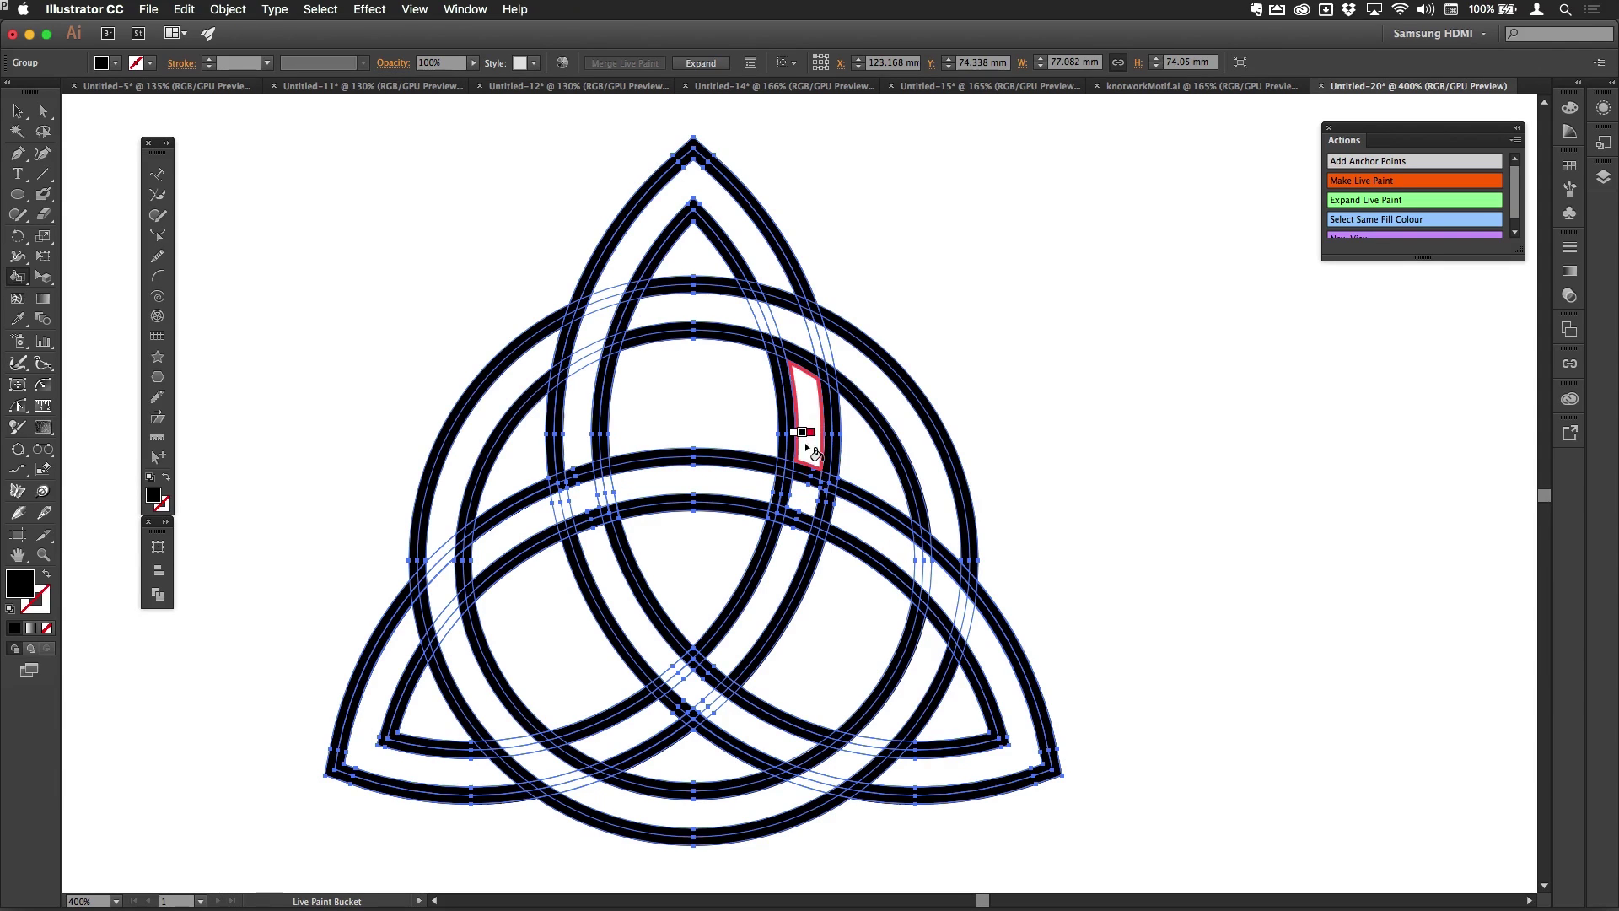
{"action": "key", "text": "Left"}
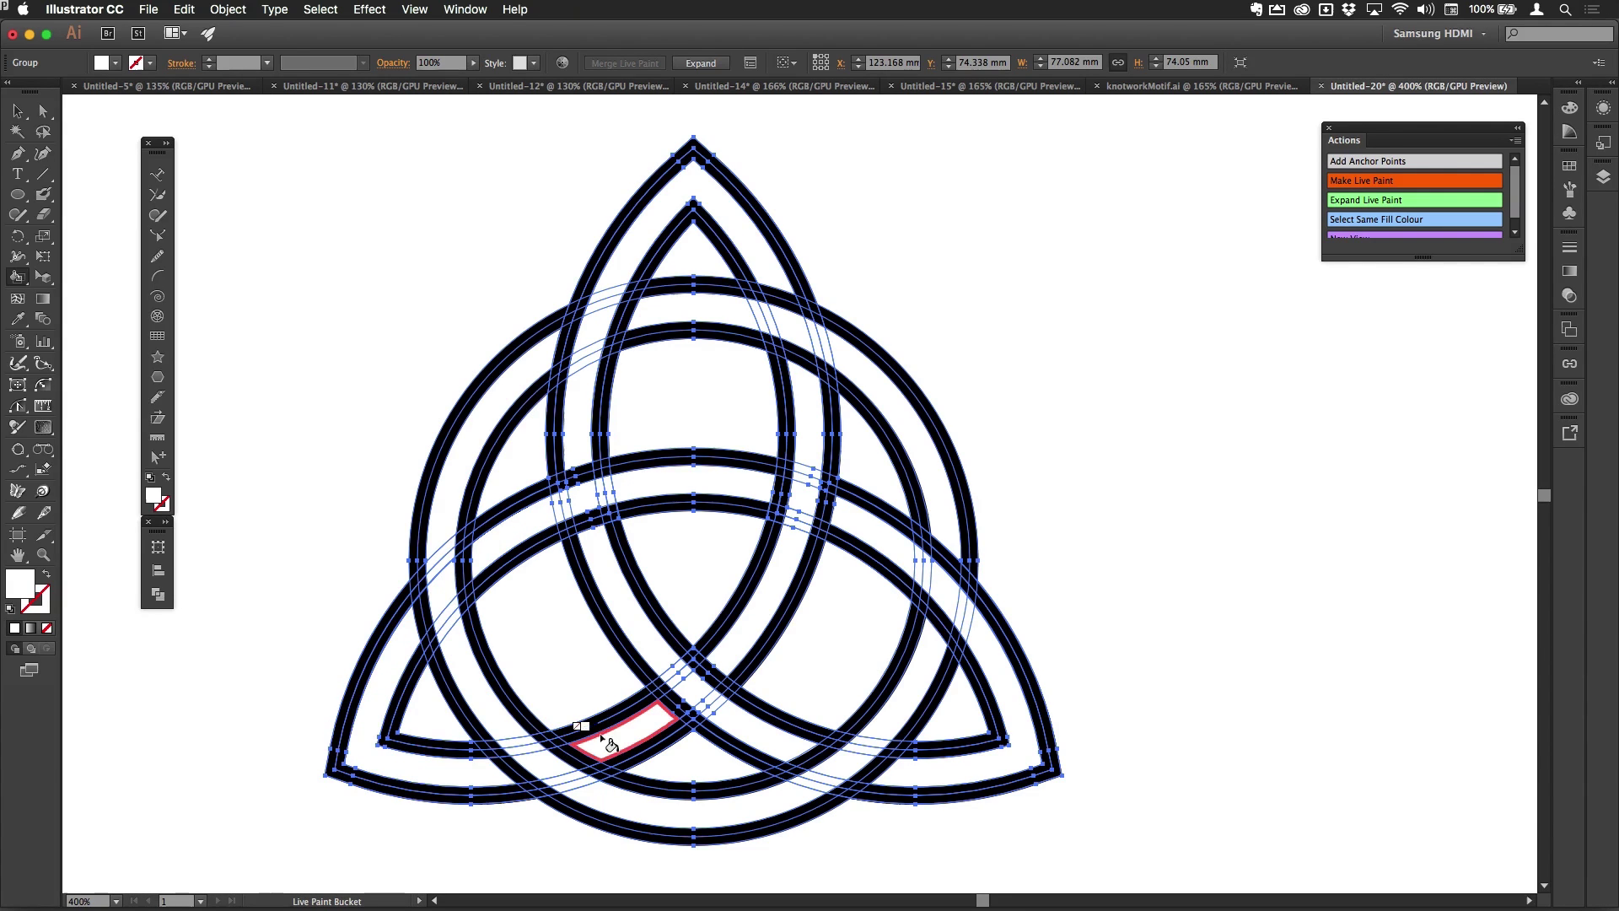
- Fill the small crossing slivers, including the one at the top inner arch, with black
{"action": "left_click", "coordinate": [520, 745], "text": "alt"}
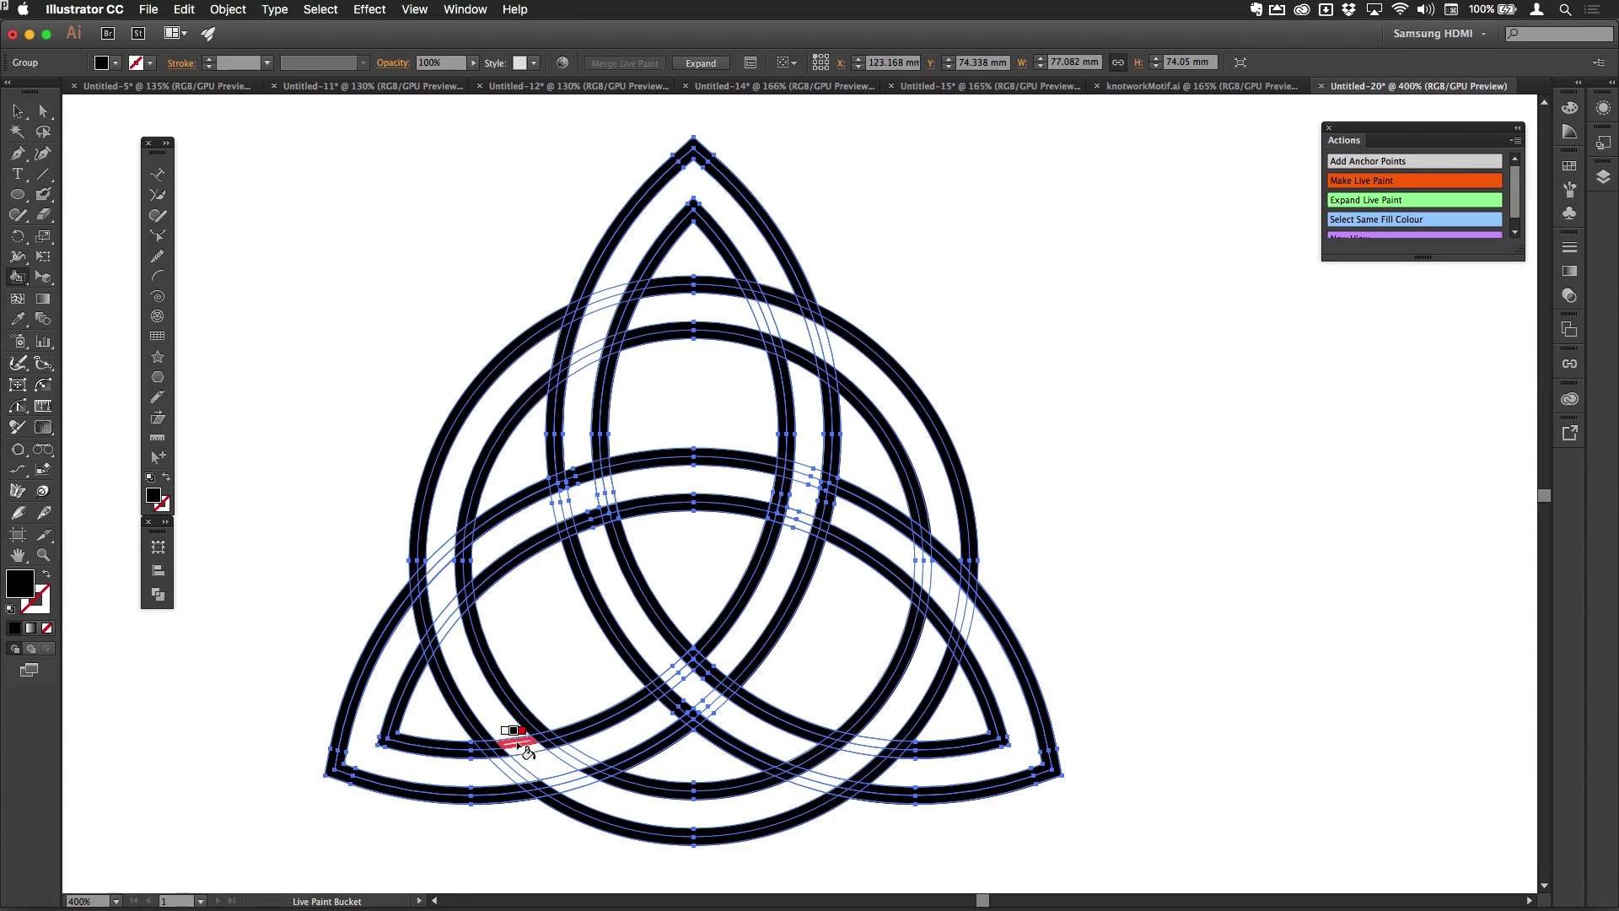
{"action": "left_click", "coordinate": [523, 749]}
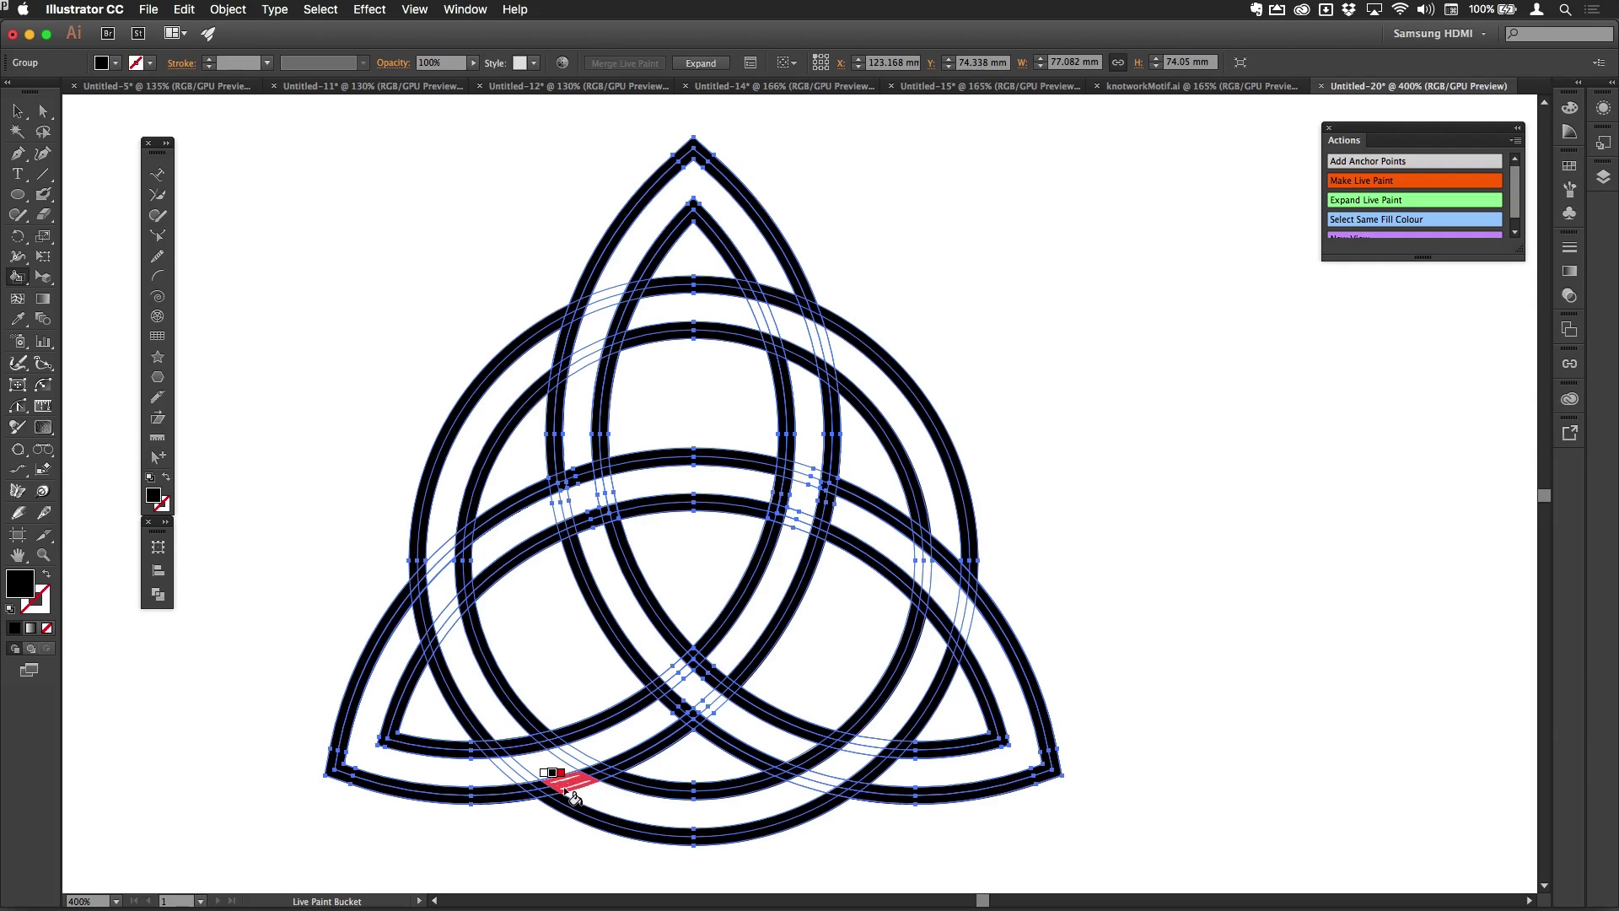
{"action": "left_click", "coordinate": [566, 789]}
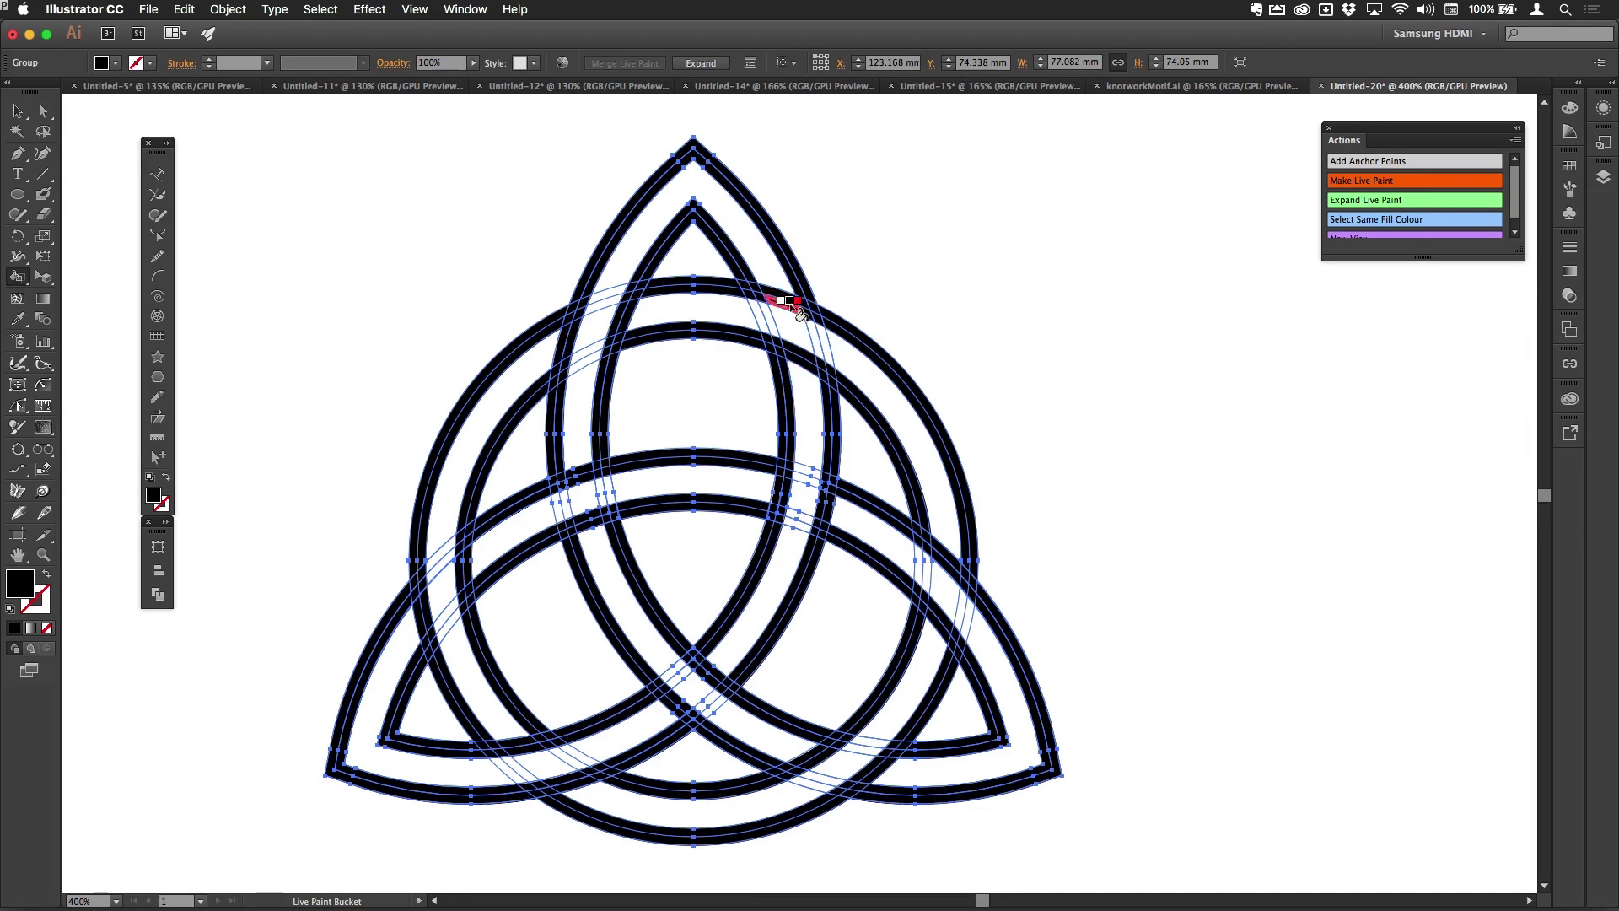
{"action": "left_click", "coordinate": [697, 218]}
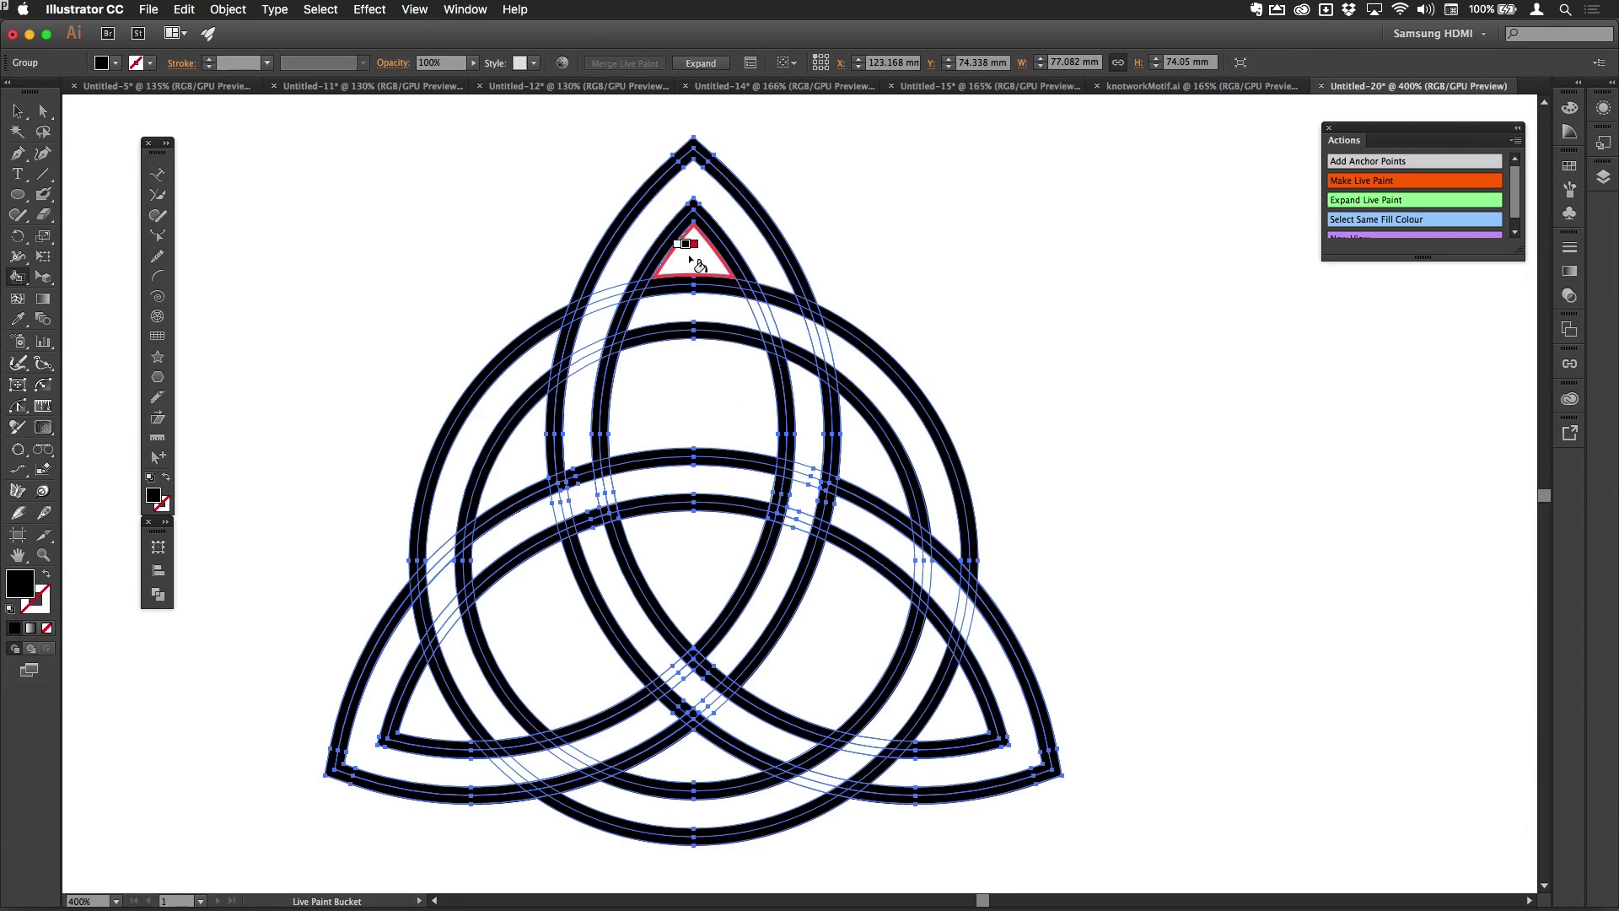
- Set the paint colour to crimson and fill the top triangle, central and right regions
{"action": "key", "text": "Right"}
{"action": "key", "text": "Right"}
{"action": "key", "text": "Right"}
{"action": "key", "text": "Right"}
{"action": "key", "text": "Right"}
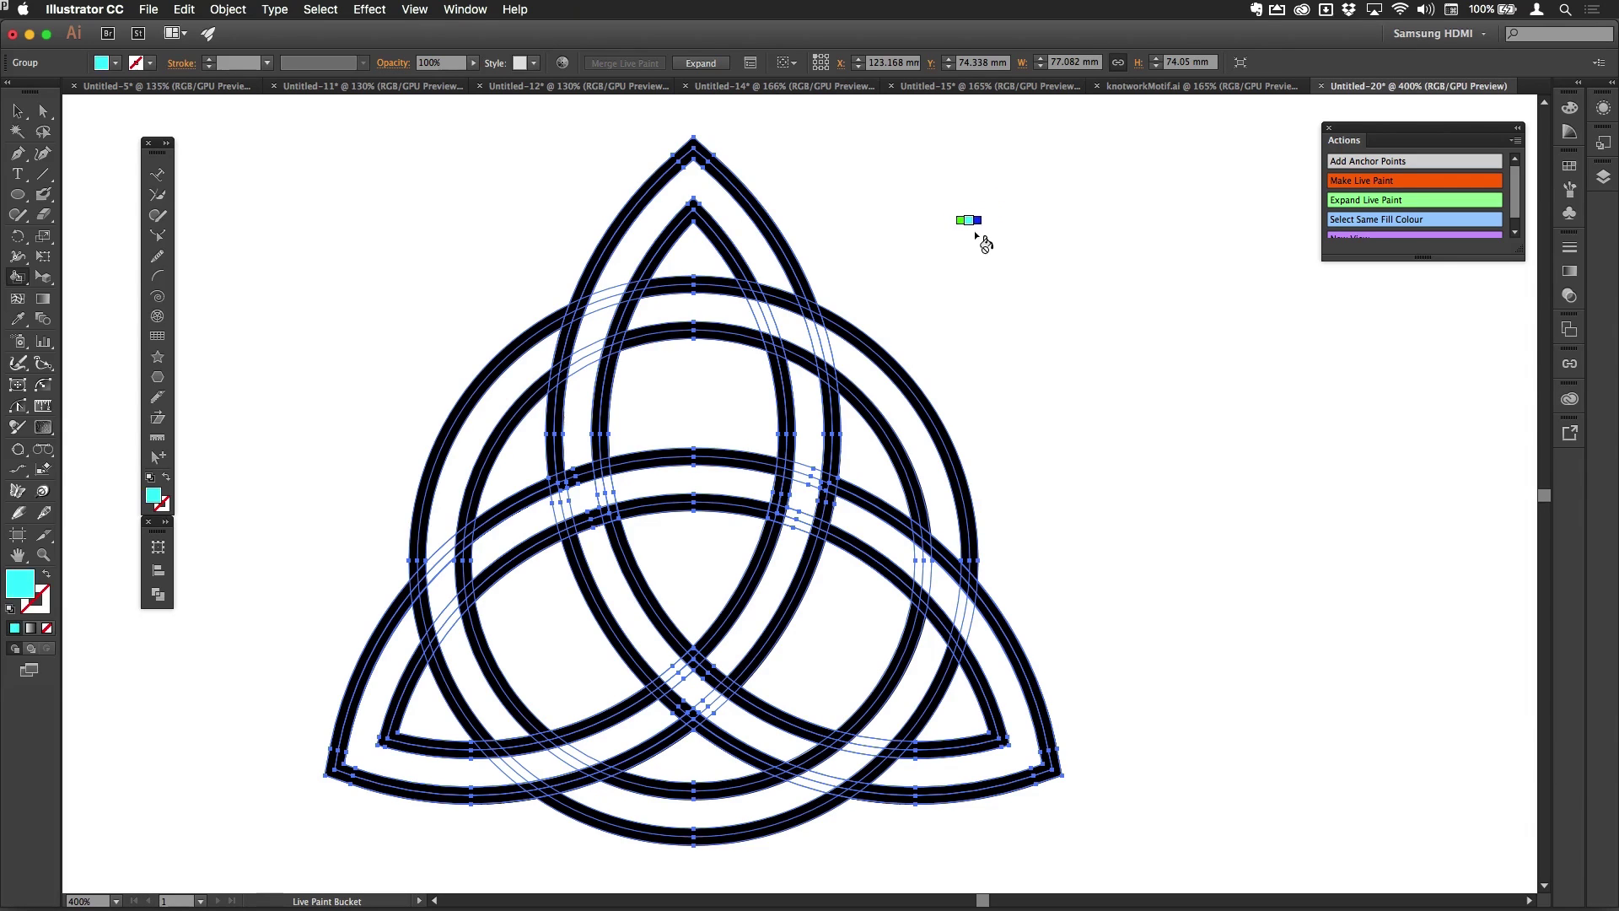
{"action": "key", "text": "Right"}
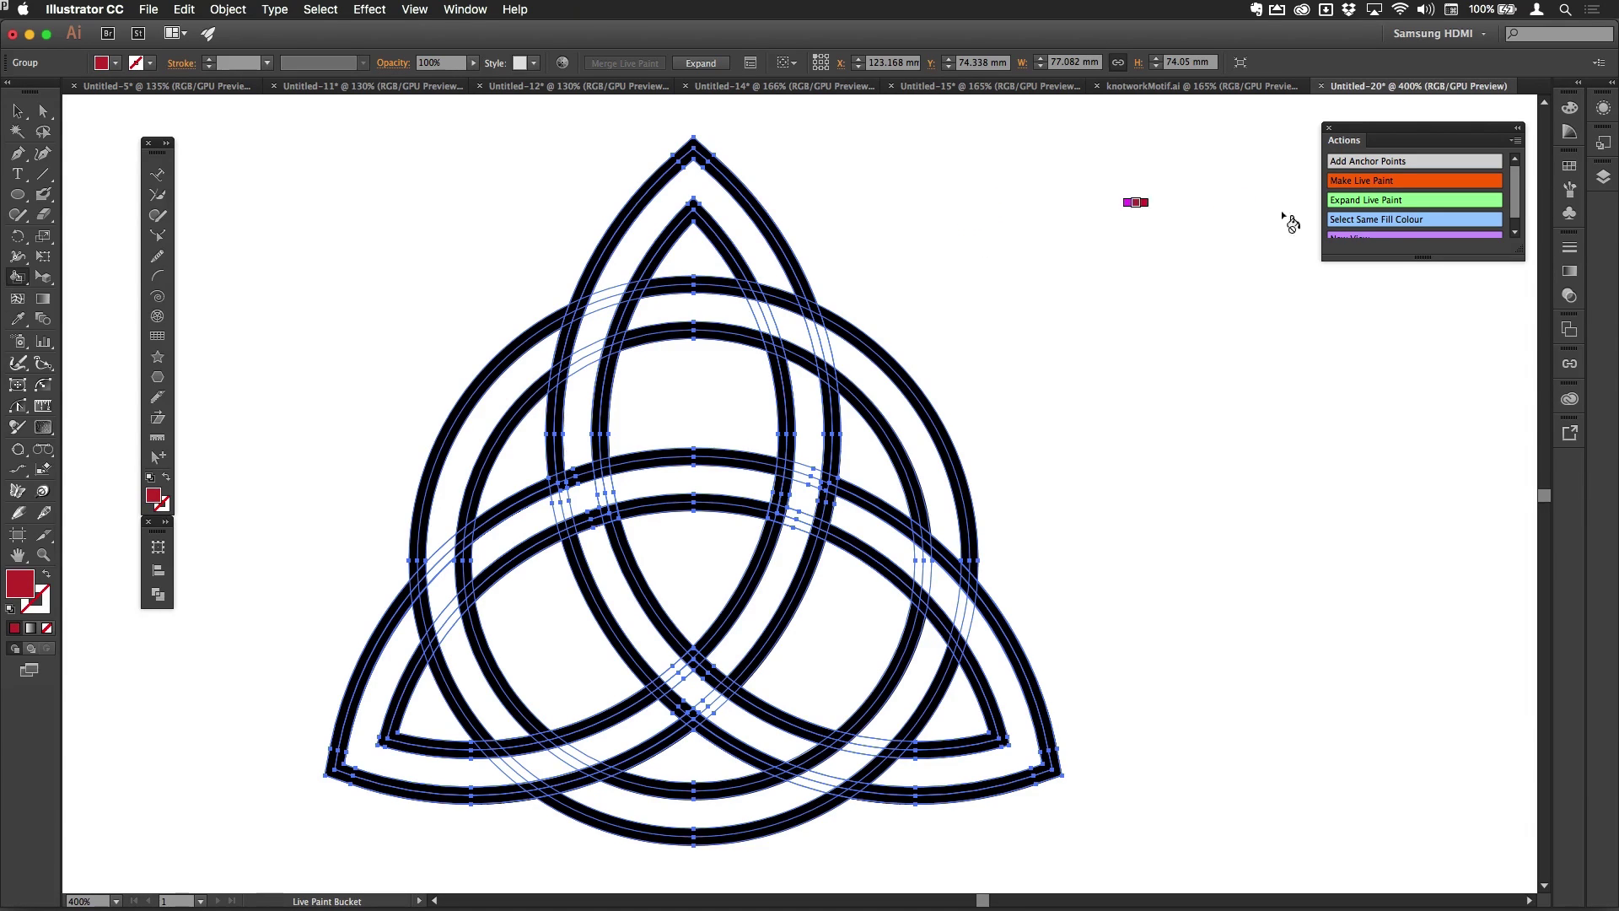
{"action": "left_click", "coordinate": [1571, 166]}
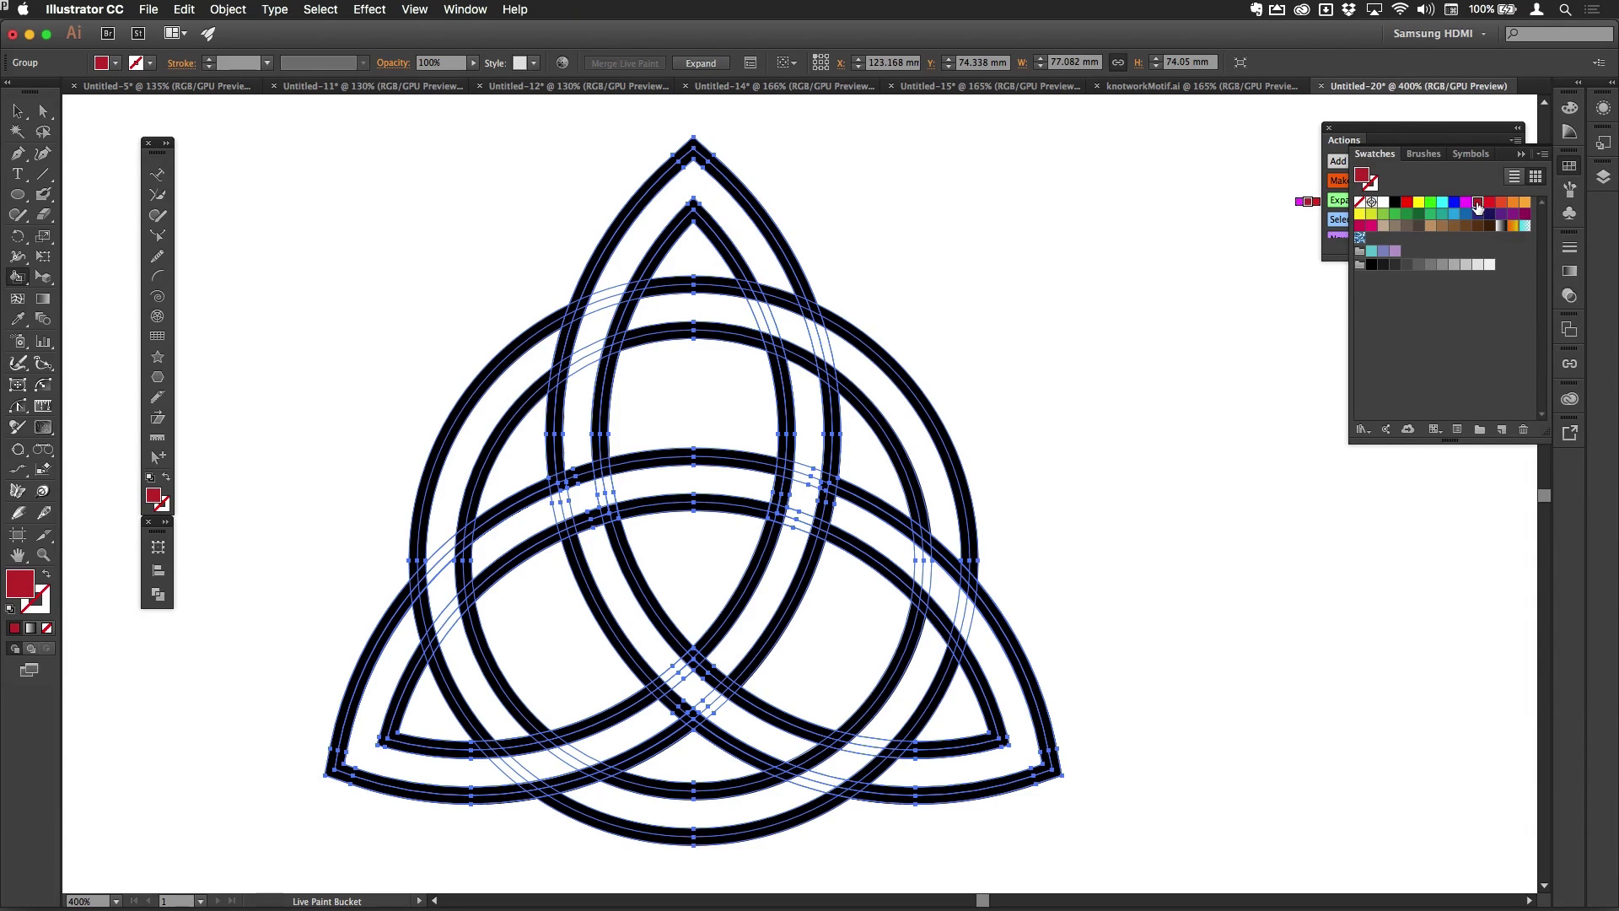
{"action": "left_click", "coordinate": [1567, 171]}
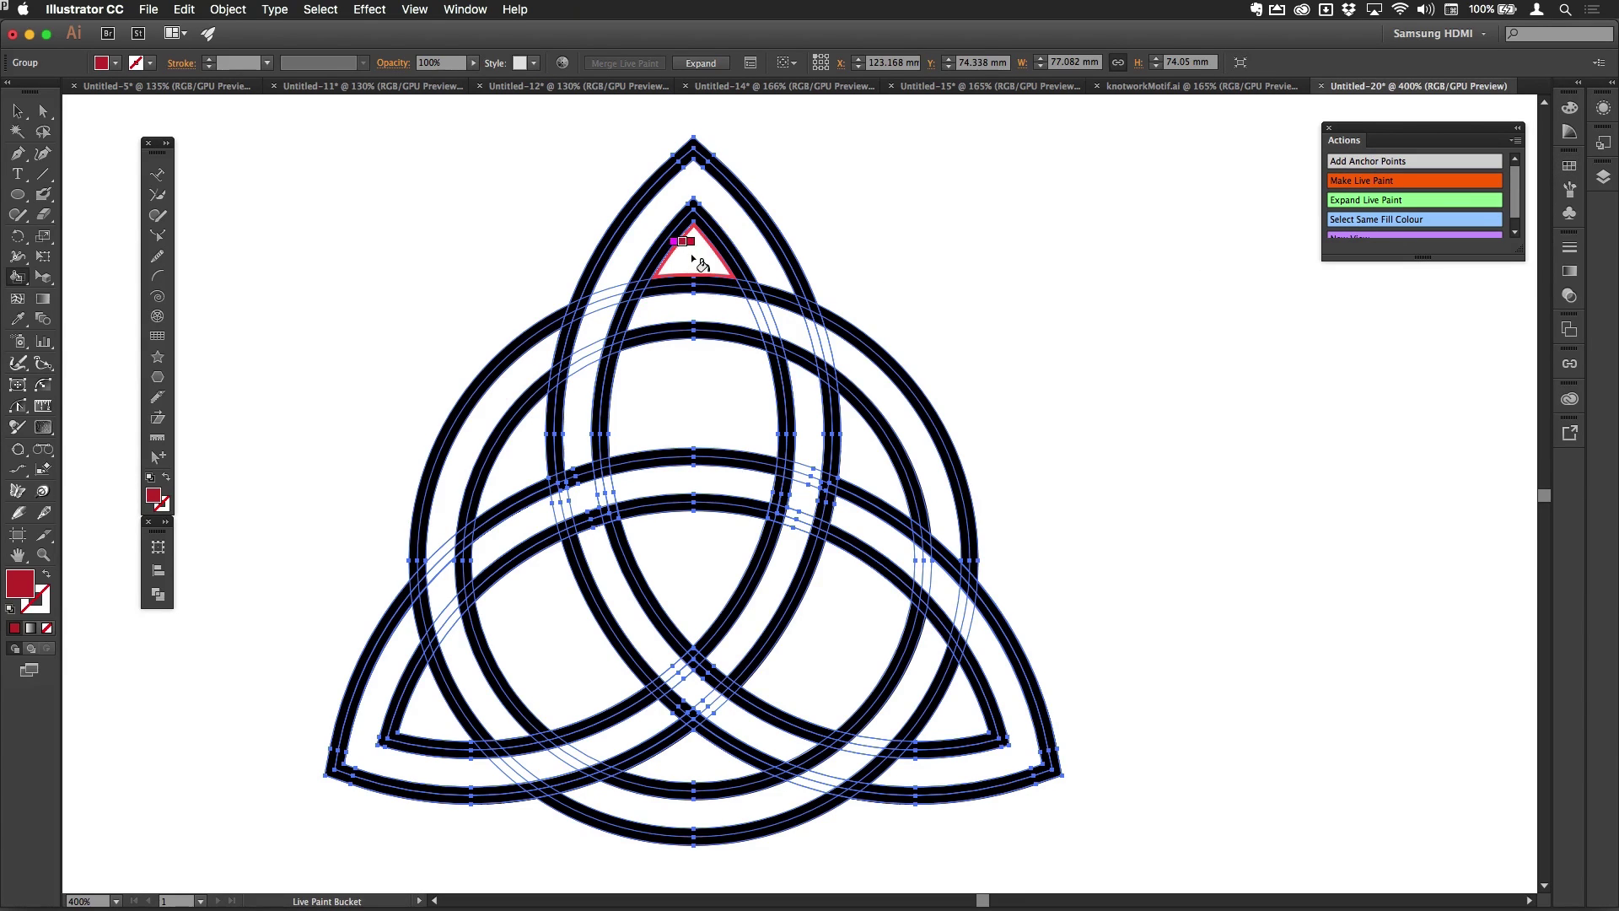
{"action": "left_click", "coordinate": [700, 259]}
{"action": "left_click", "coordinate": [705, 343]}
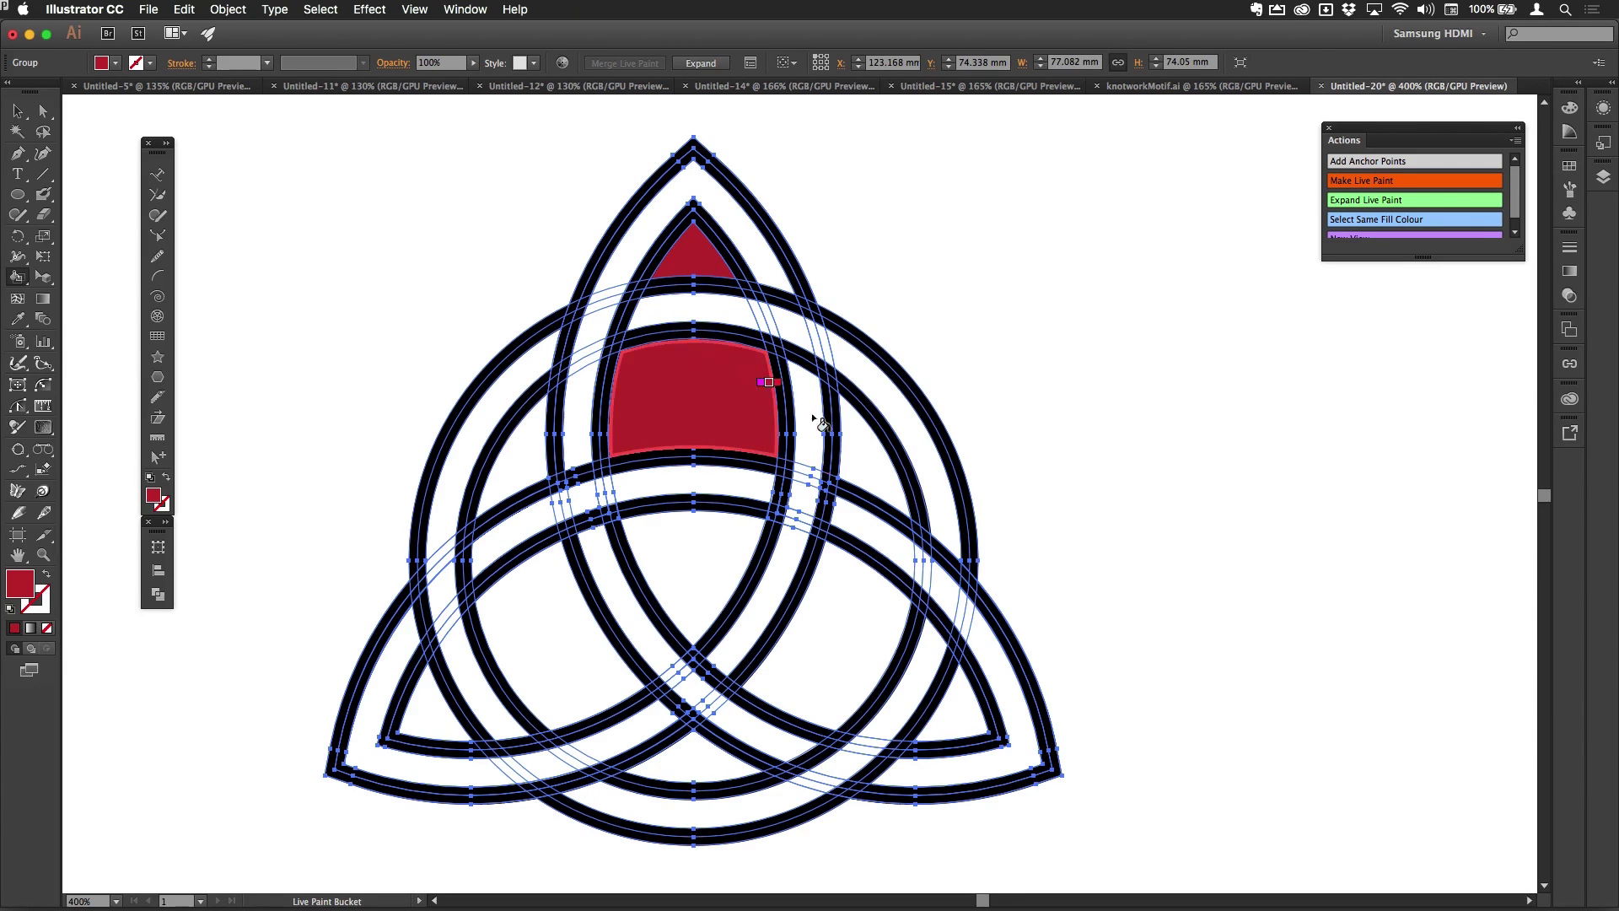
{"action": "left_click", "coordinate": [877, 453]}
- Fill the remaining lower, side triangle, bottom lens and central triangle regions crimson
{"action": "left_click", "coordinate": [855, 626]}
{"action": "left_click", "coordinate": [960, 708]}
{"action": "left_click", "coordinate": [712, 771]}
{"action": "left_click", "coordinate": [725, 548]}
{"action": "left_click", "coordinate": [536, 645]}
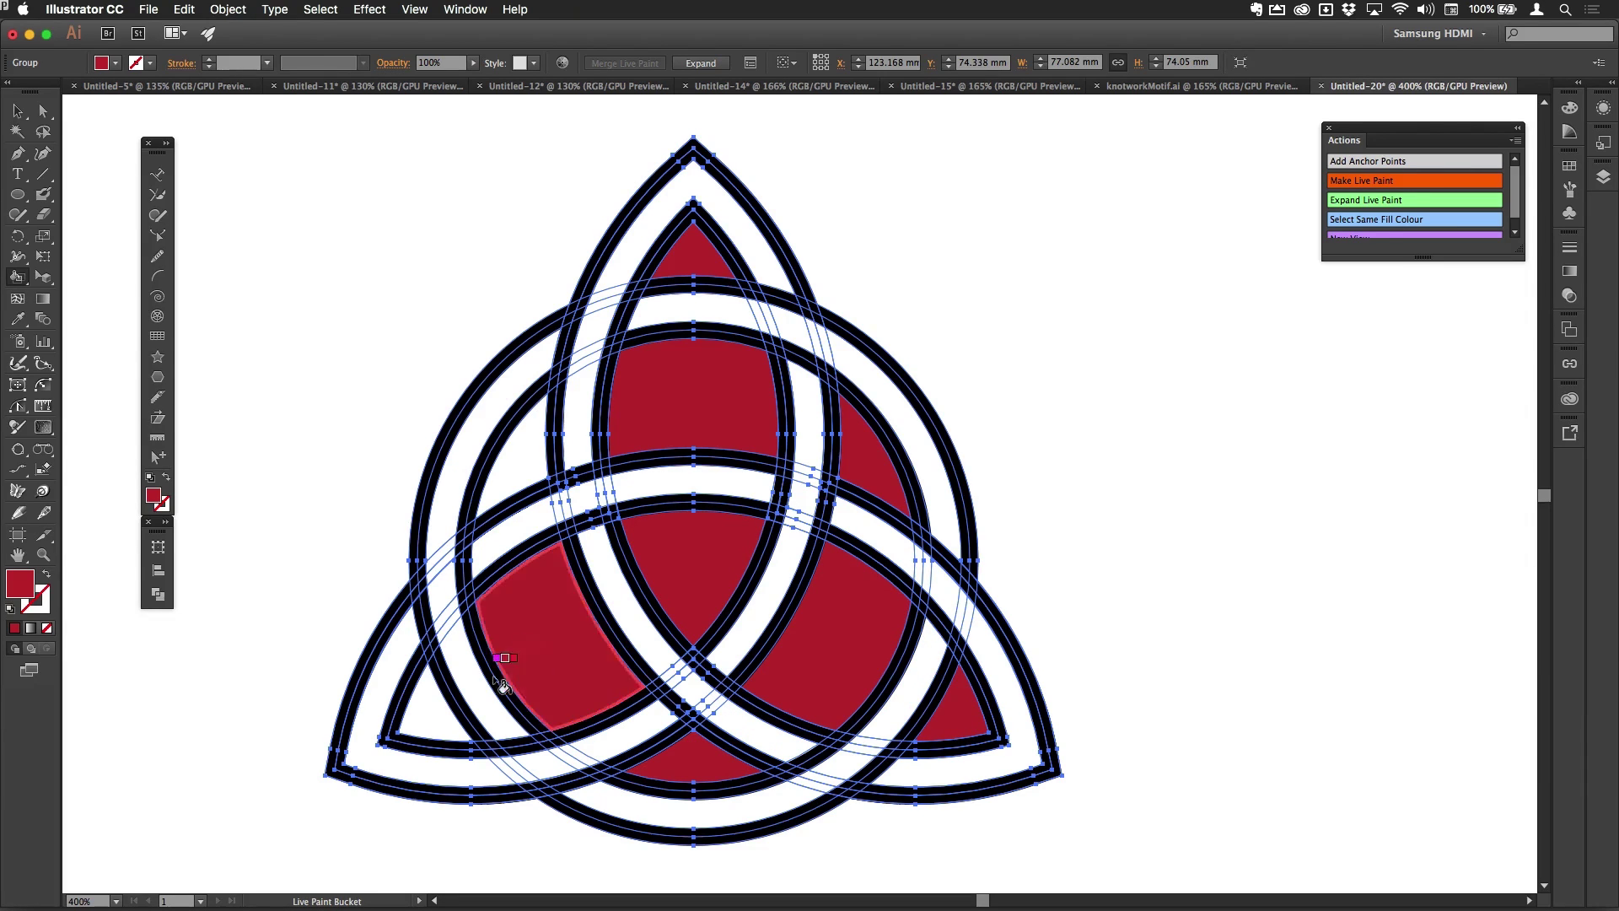
{"action": "left_click", "coordinate": [432, 713]}
{"action": "left_click", "coordinate": [525, 452]}
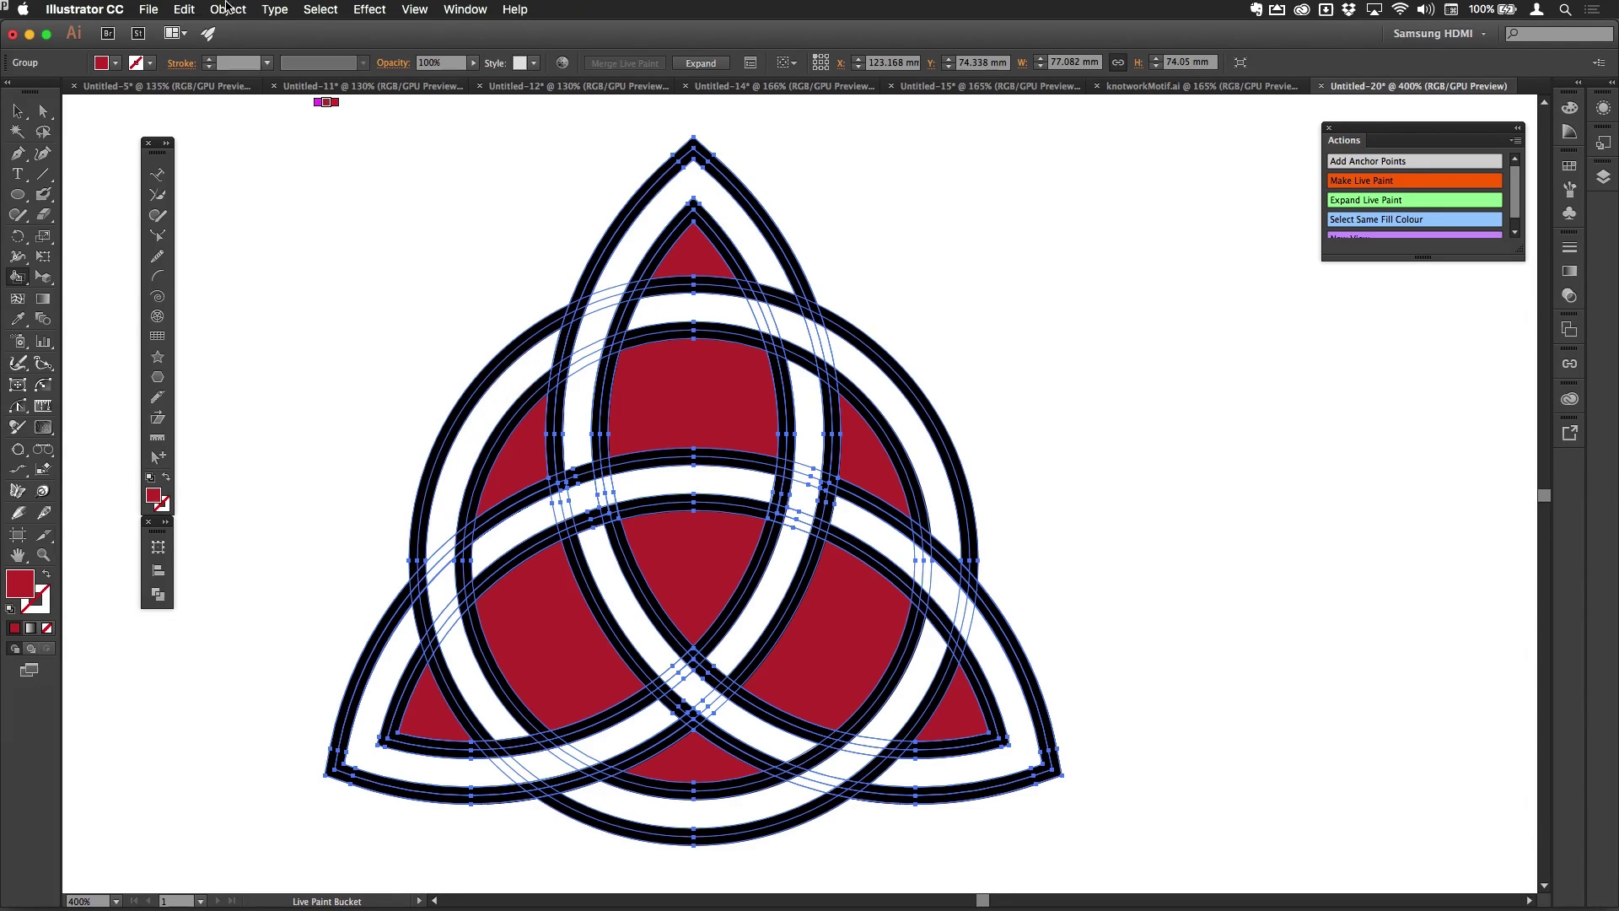
- Expand the Live Paint triquetra into plain paths with the Expand Live Paint action, then take the Selection tool
{"action": "left_click", "coordinate": [229, 8]}
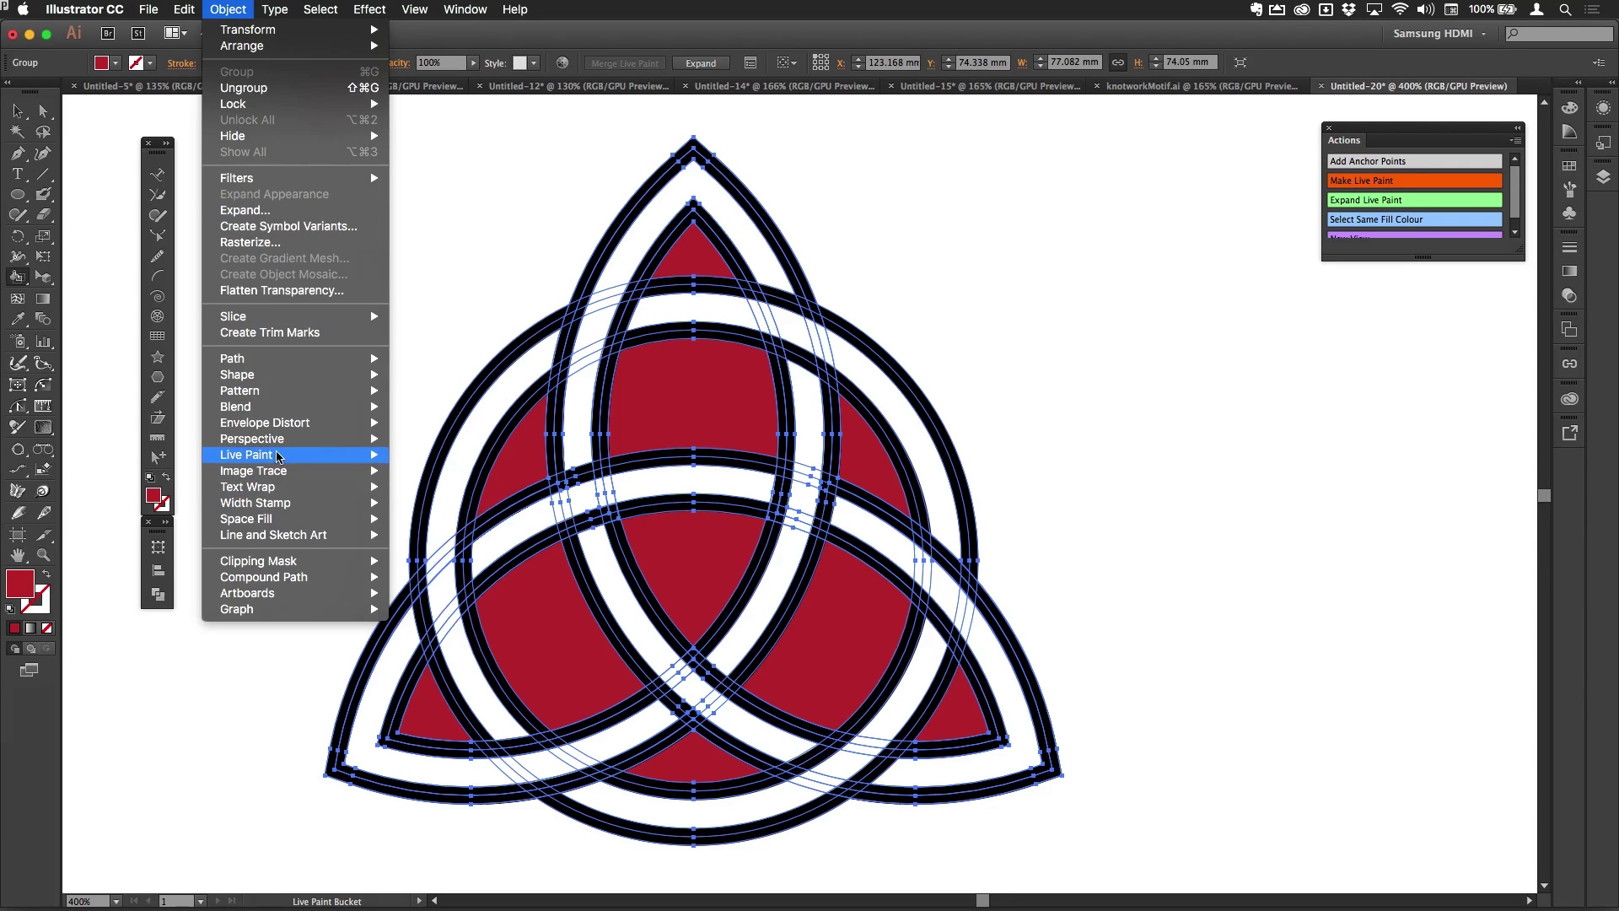
{"action": "mouse_move", "coordinate": [281, 456]}
{"action": "left_click", "coordinate": [228, 7]}
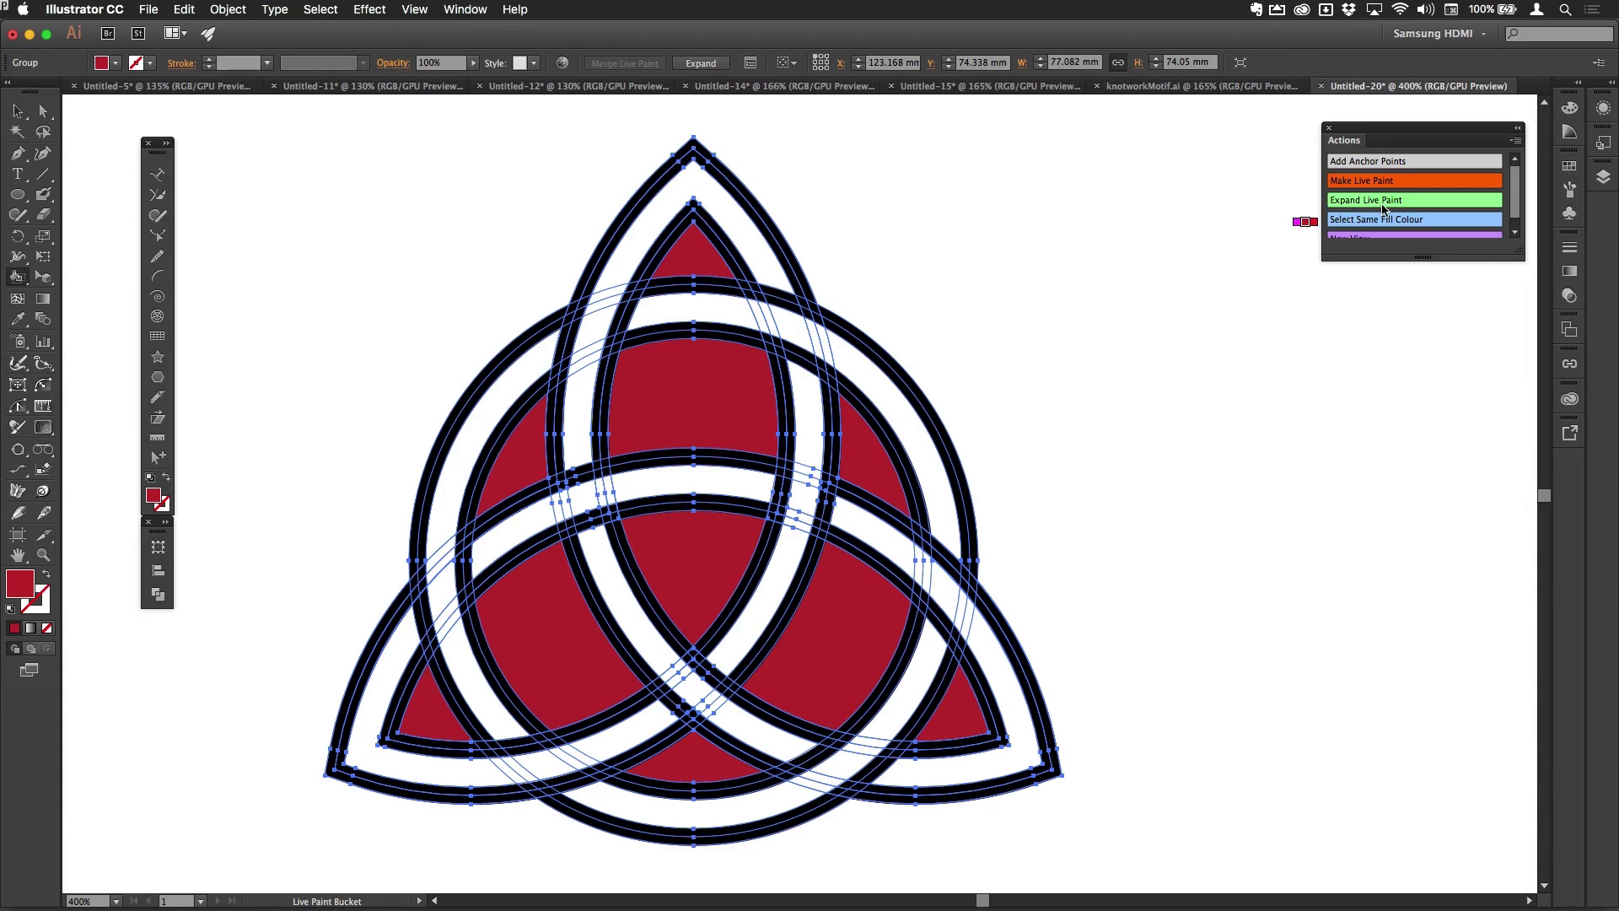
{"action": "left_click", "coordinate": [1413, 203]}
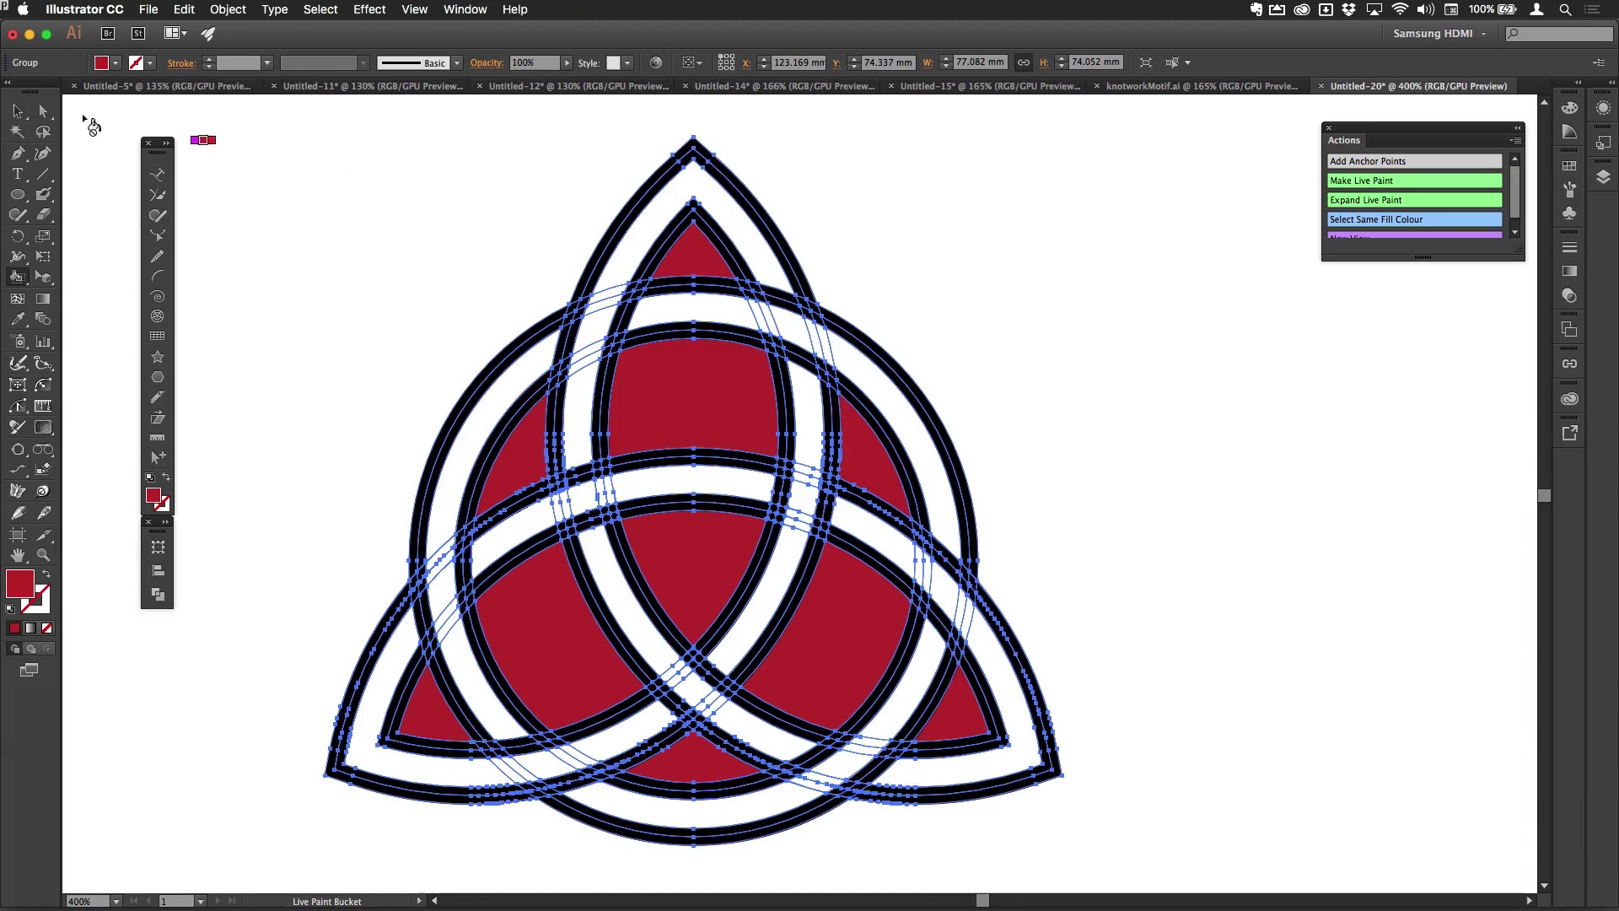
{"action": "left_click", "coordinate": [20, 111]}
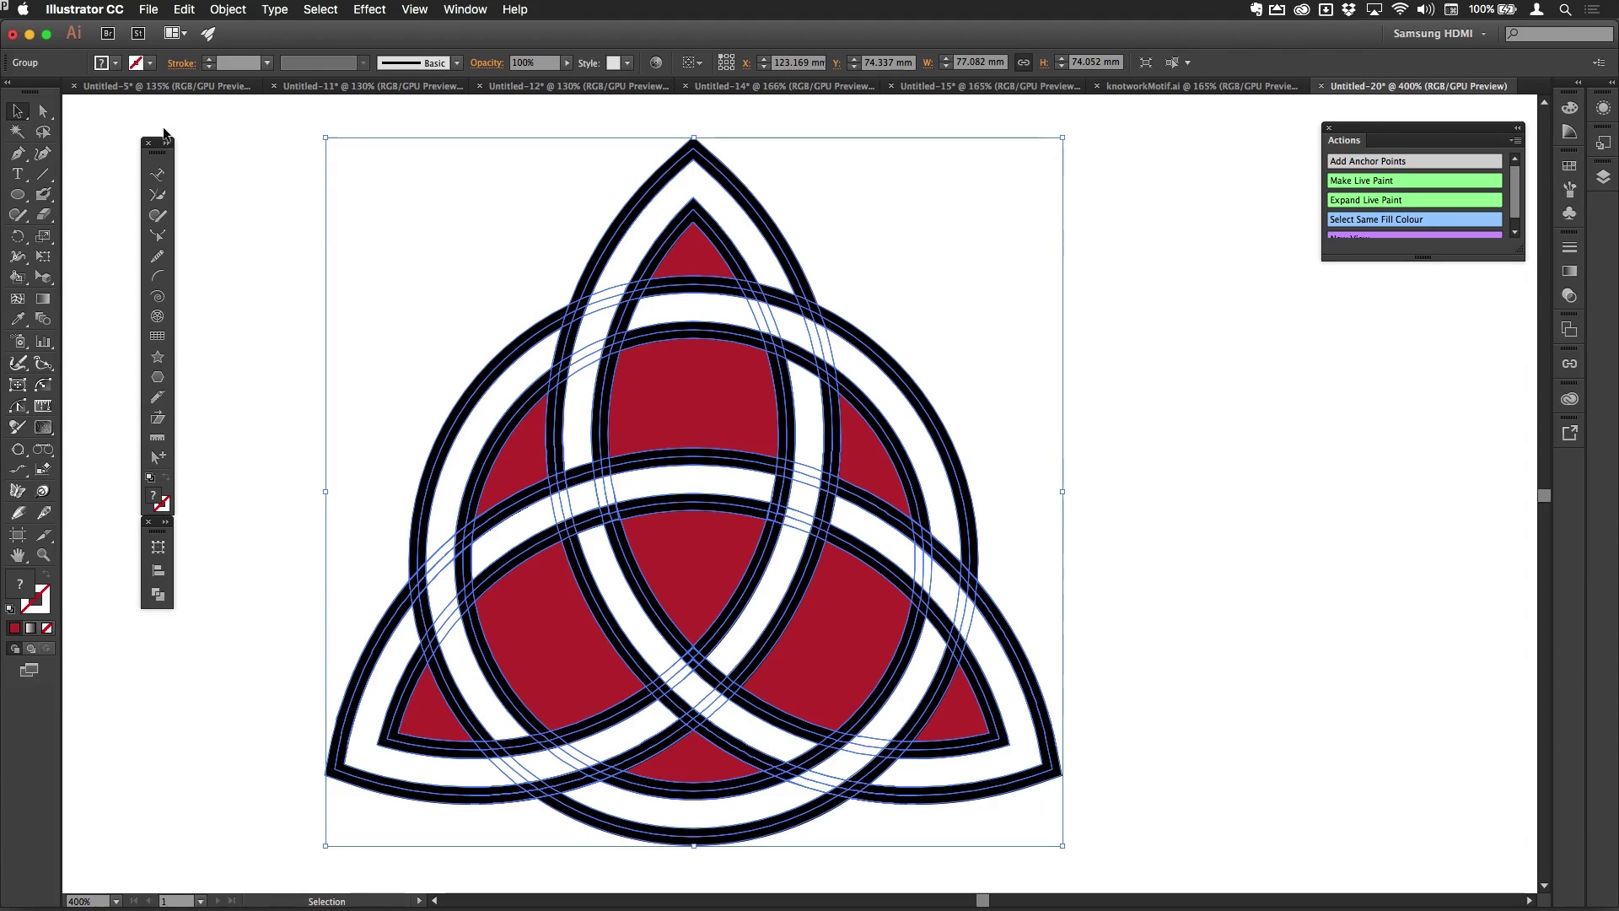
- With Direct Selection, pick individual band paths inside the expanded group
{"action": "left_click", "coordinate": [43, 113]}
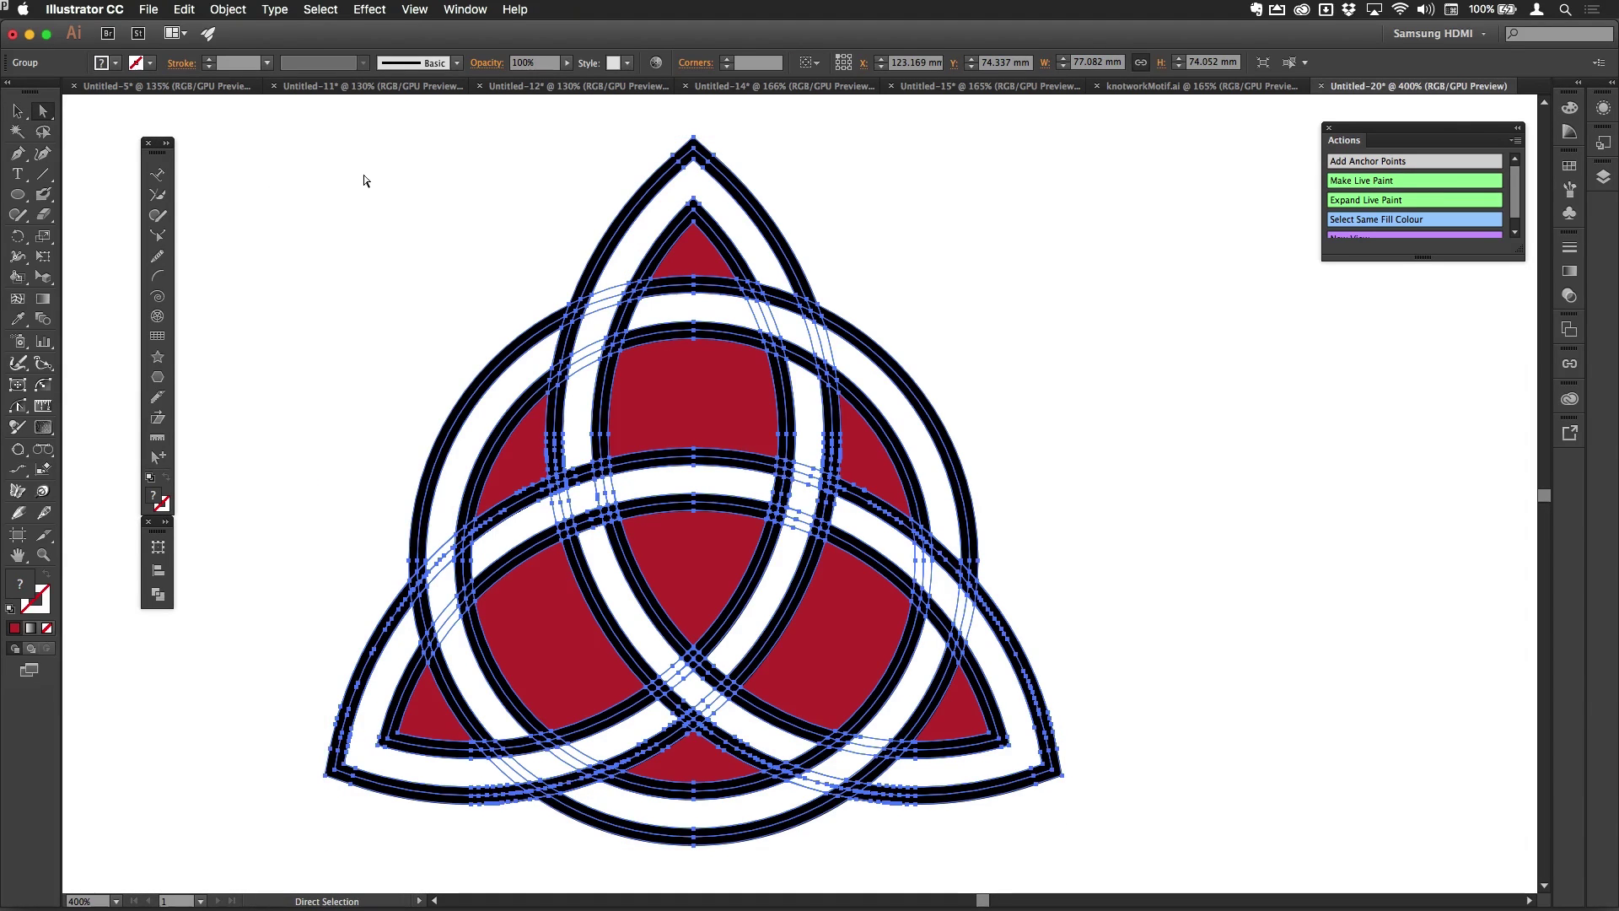
{"action": "left_click", "coordinate": [784, 171]}
{"action": "left_click", "coordinate": [742, 169]}
{"action": "left_click", "coordinate": [895, 182]}
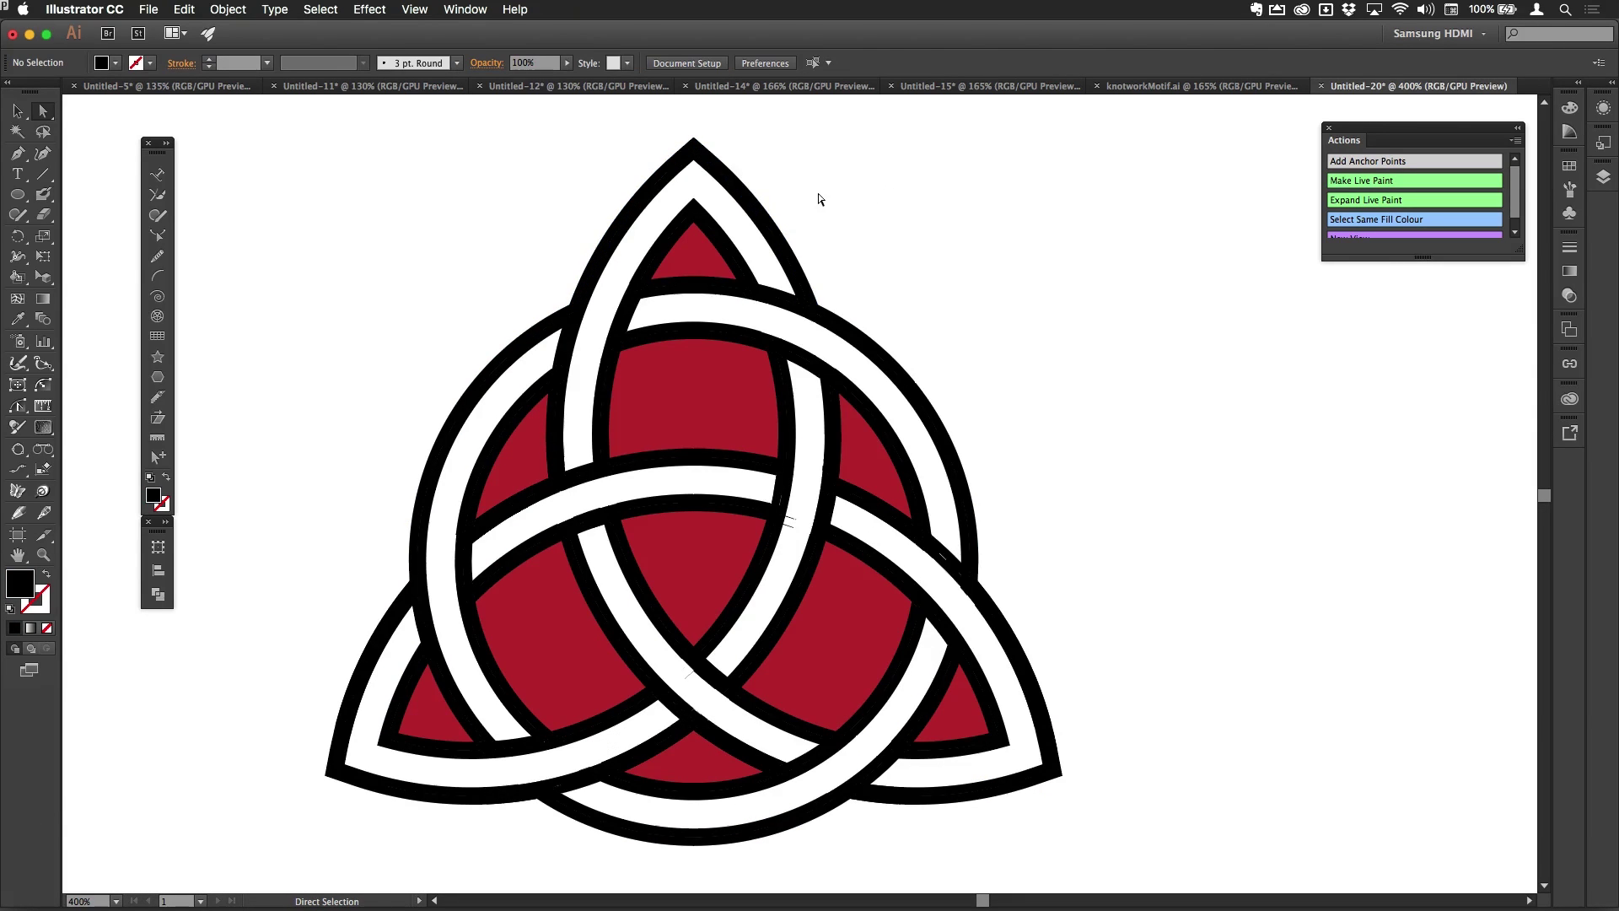
{"action": "left_click", "coordinate": [747, 207]}
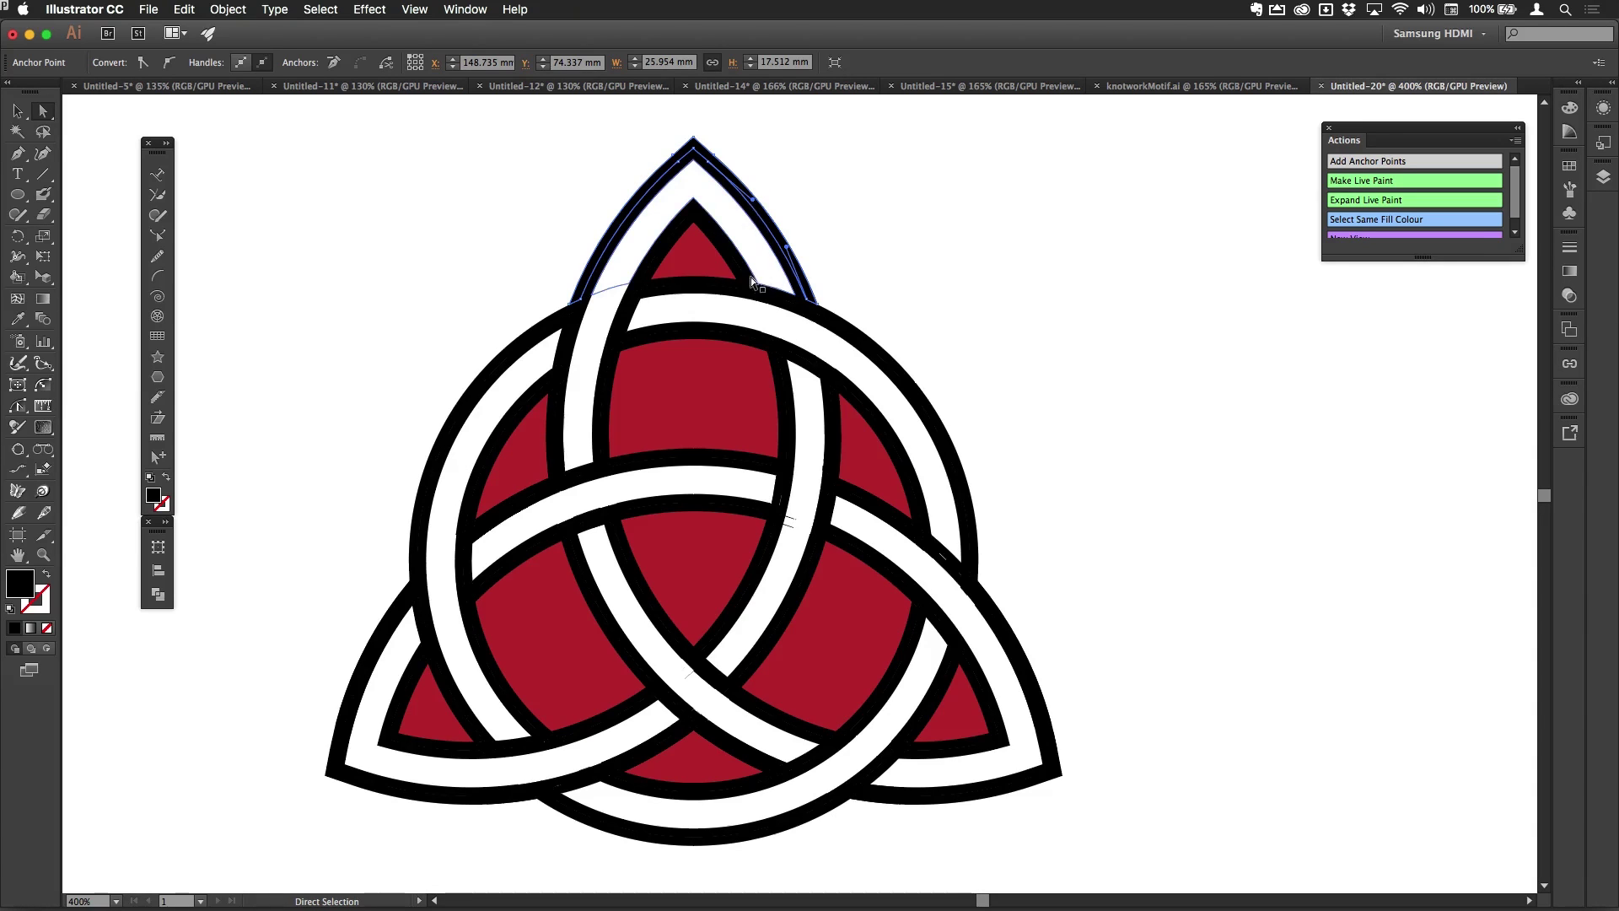
{"action": "left_click", "coordinate": [685, 282]}
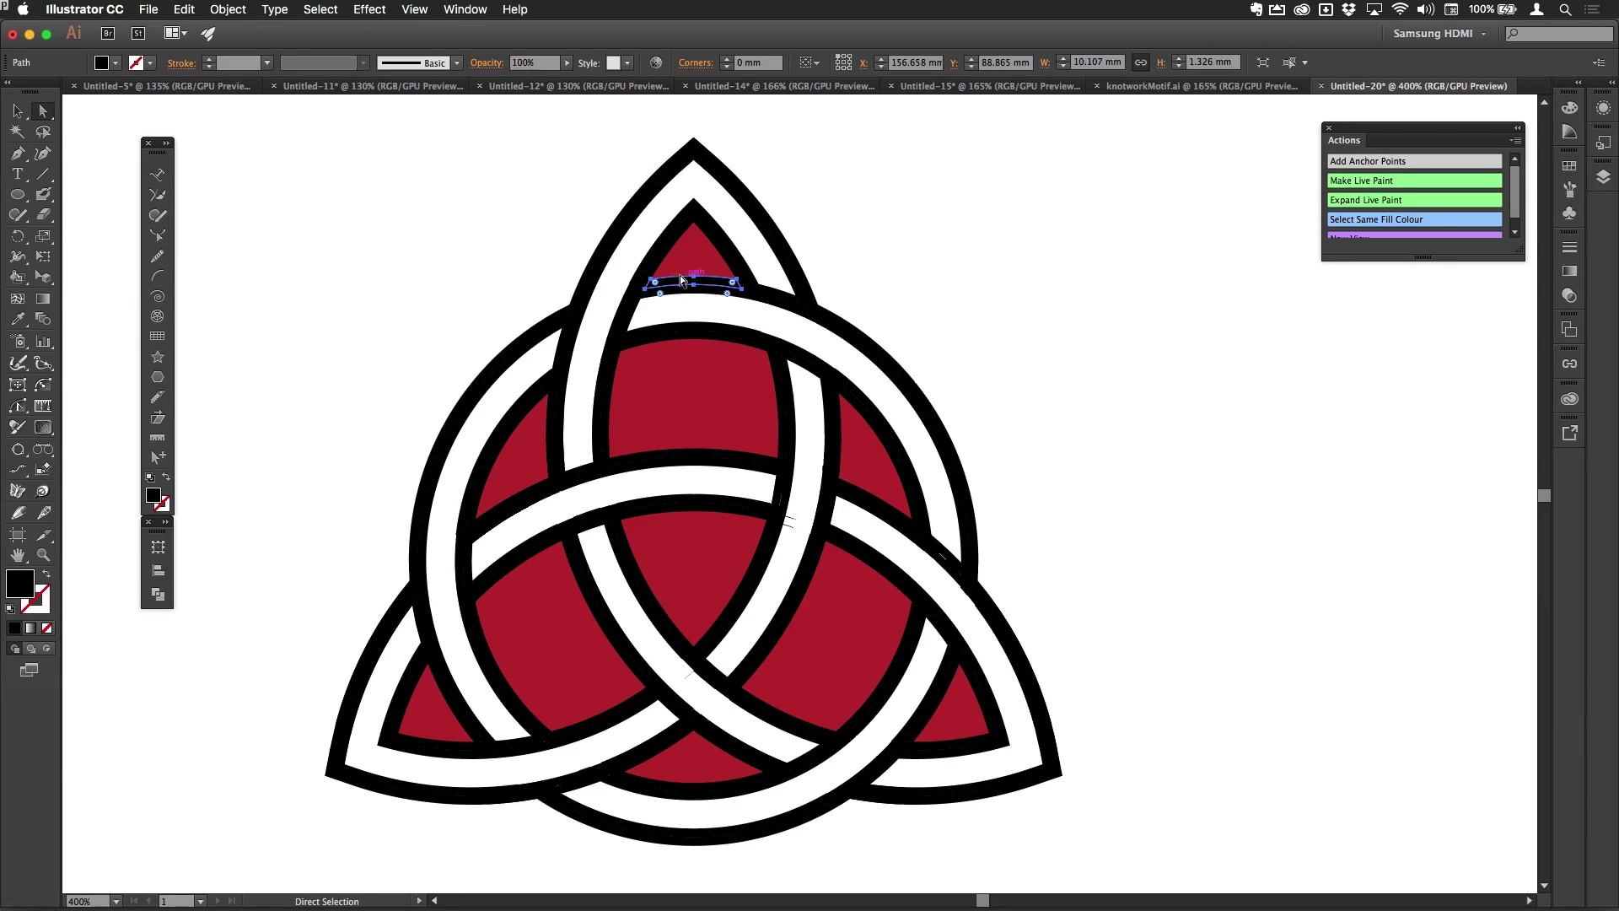
- Select all black-filled paths by fill colour and unite them into one outline shape
{"action": "left_click", "coordinate": [324, 8]}
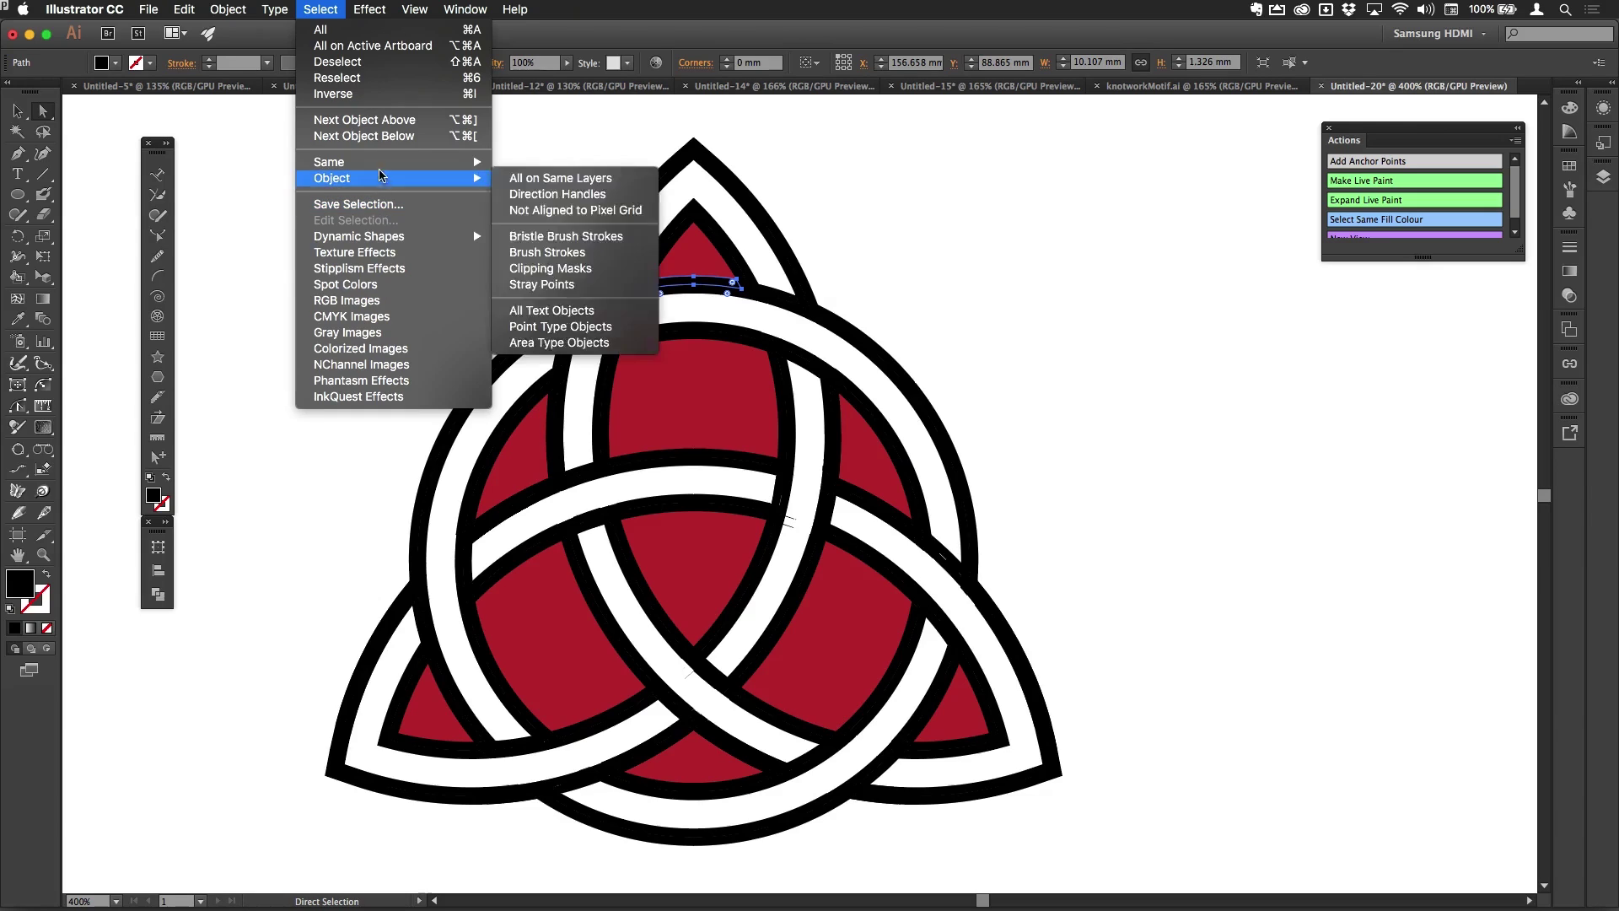
{"action": "left_click", "coordinate": [856, 6]}
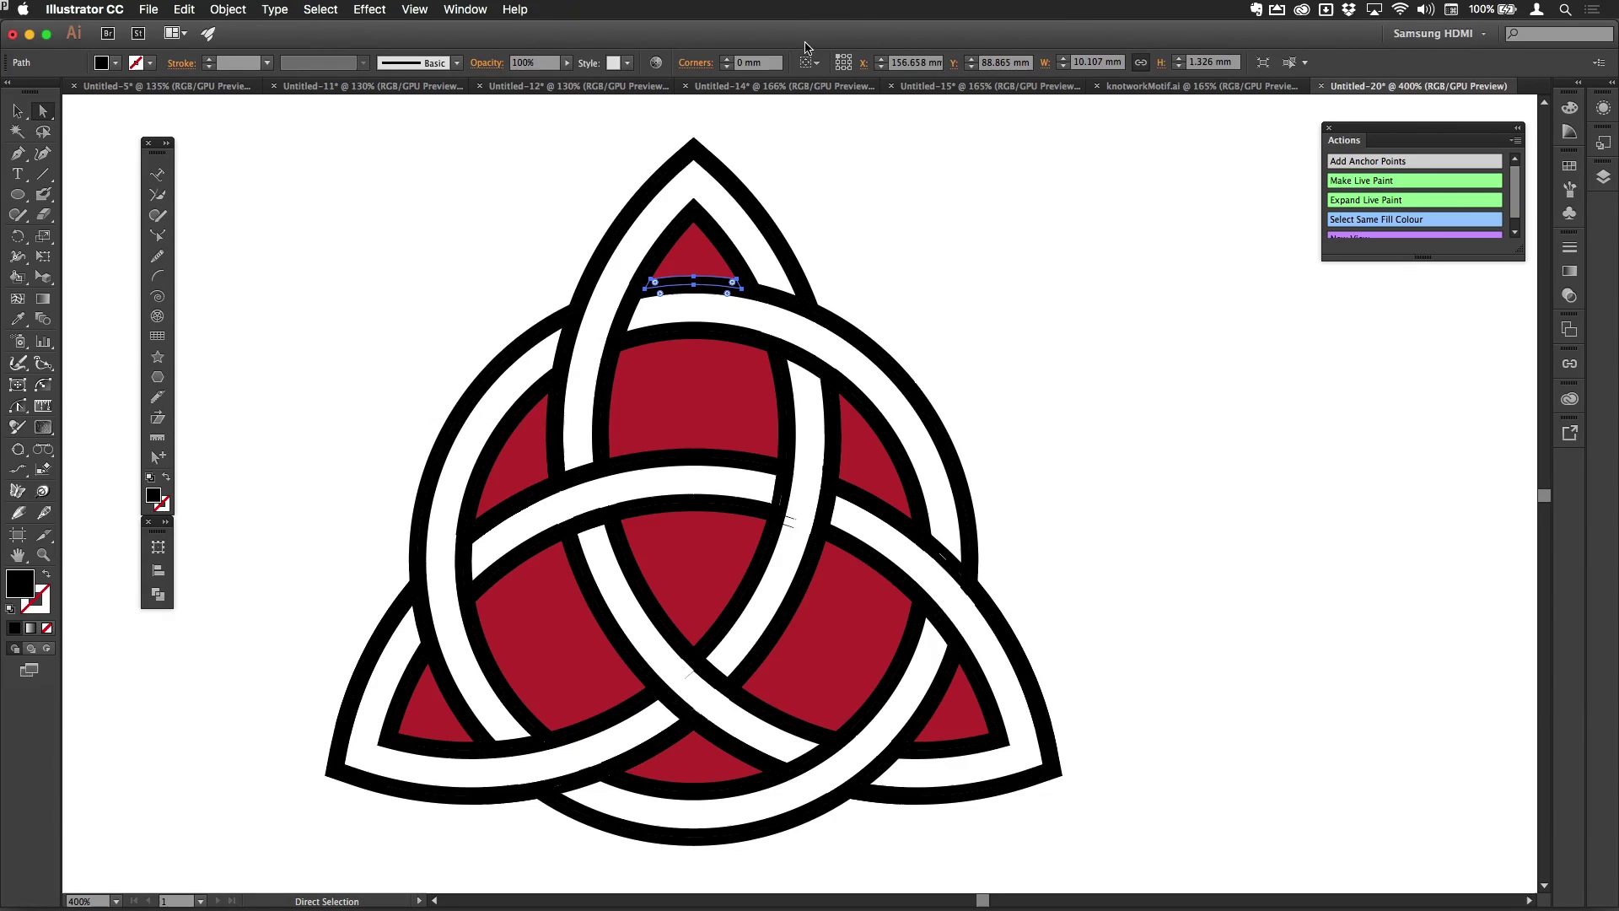
{"action": "left_click", "coordinate": [1306, 63]}
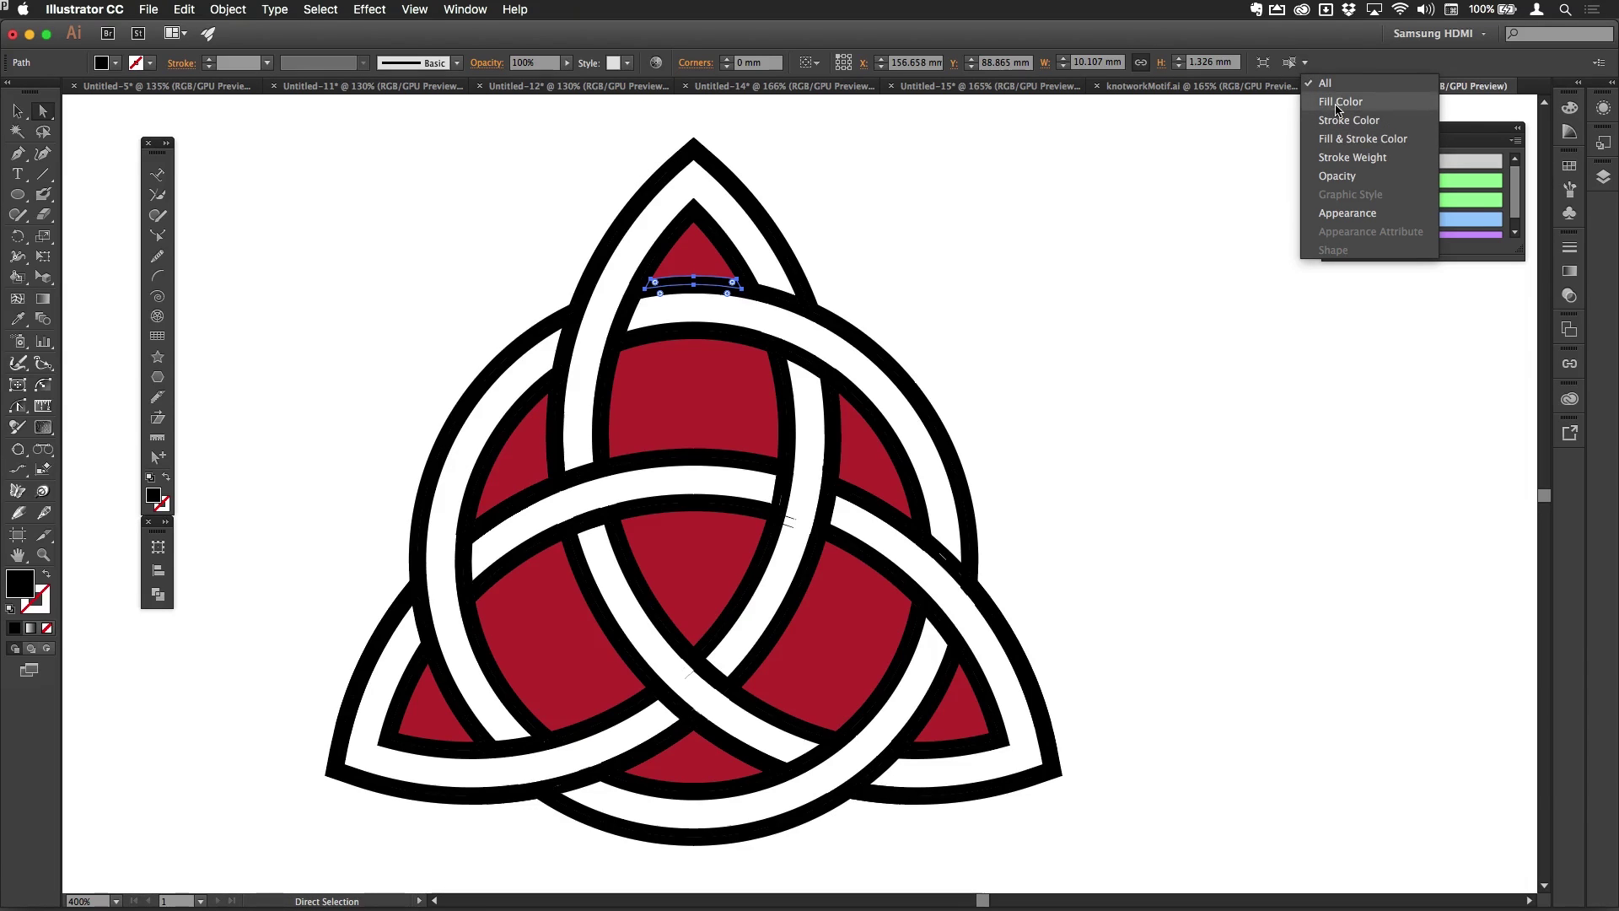
{"action": "left_click", "coordinate": [1327, 62]}
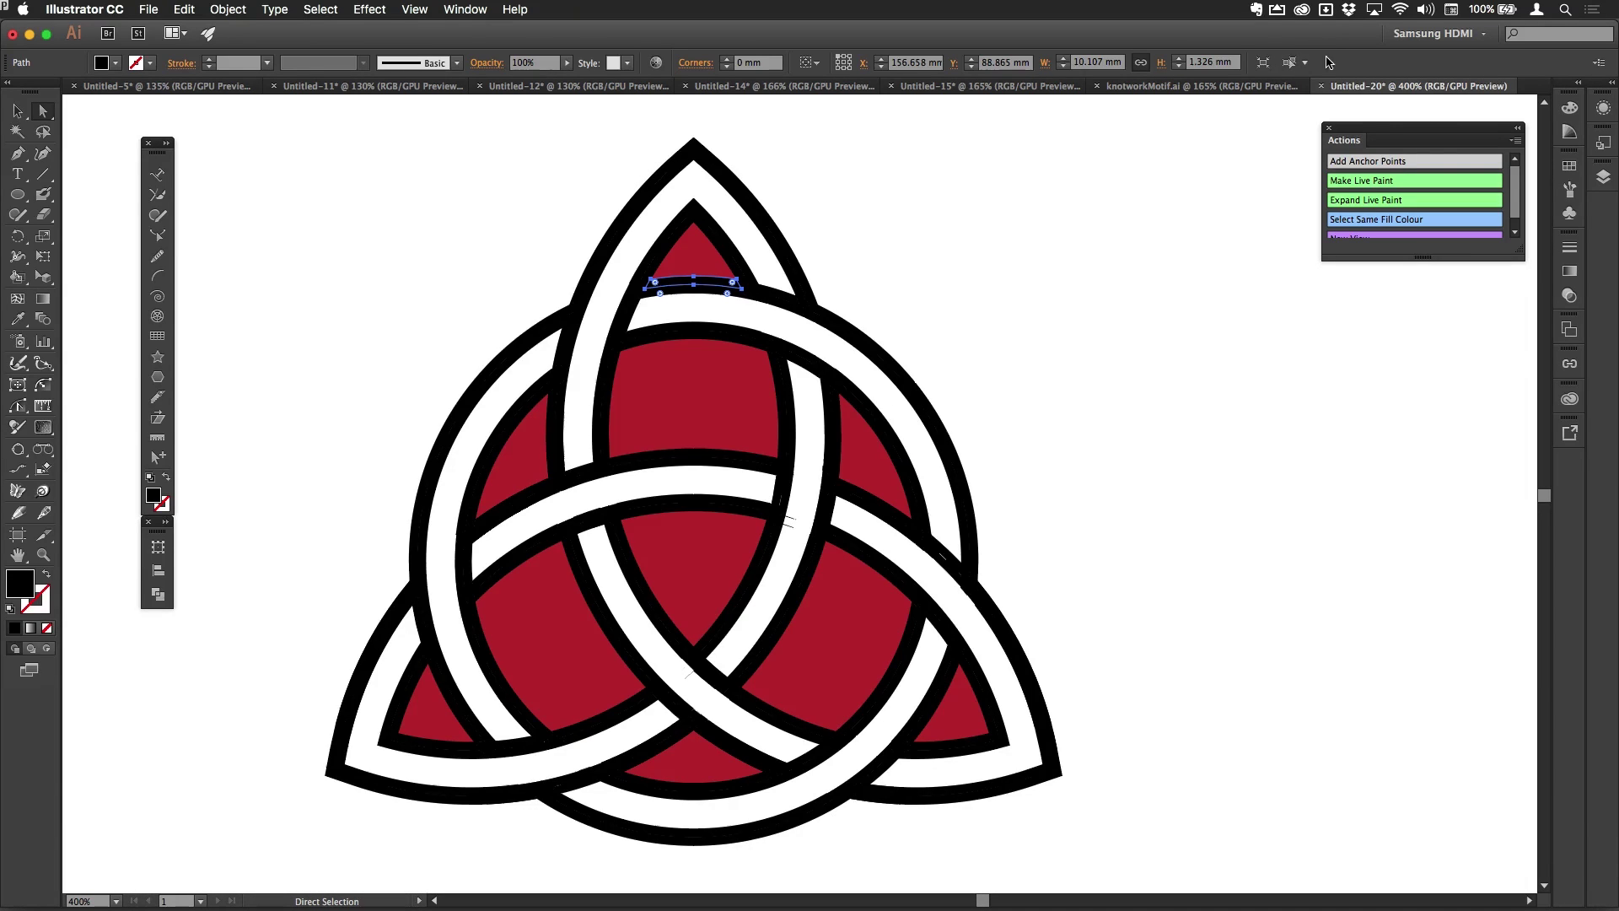
{"action": "left_click", "coordinate": [1407, 221]}
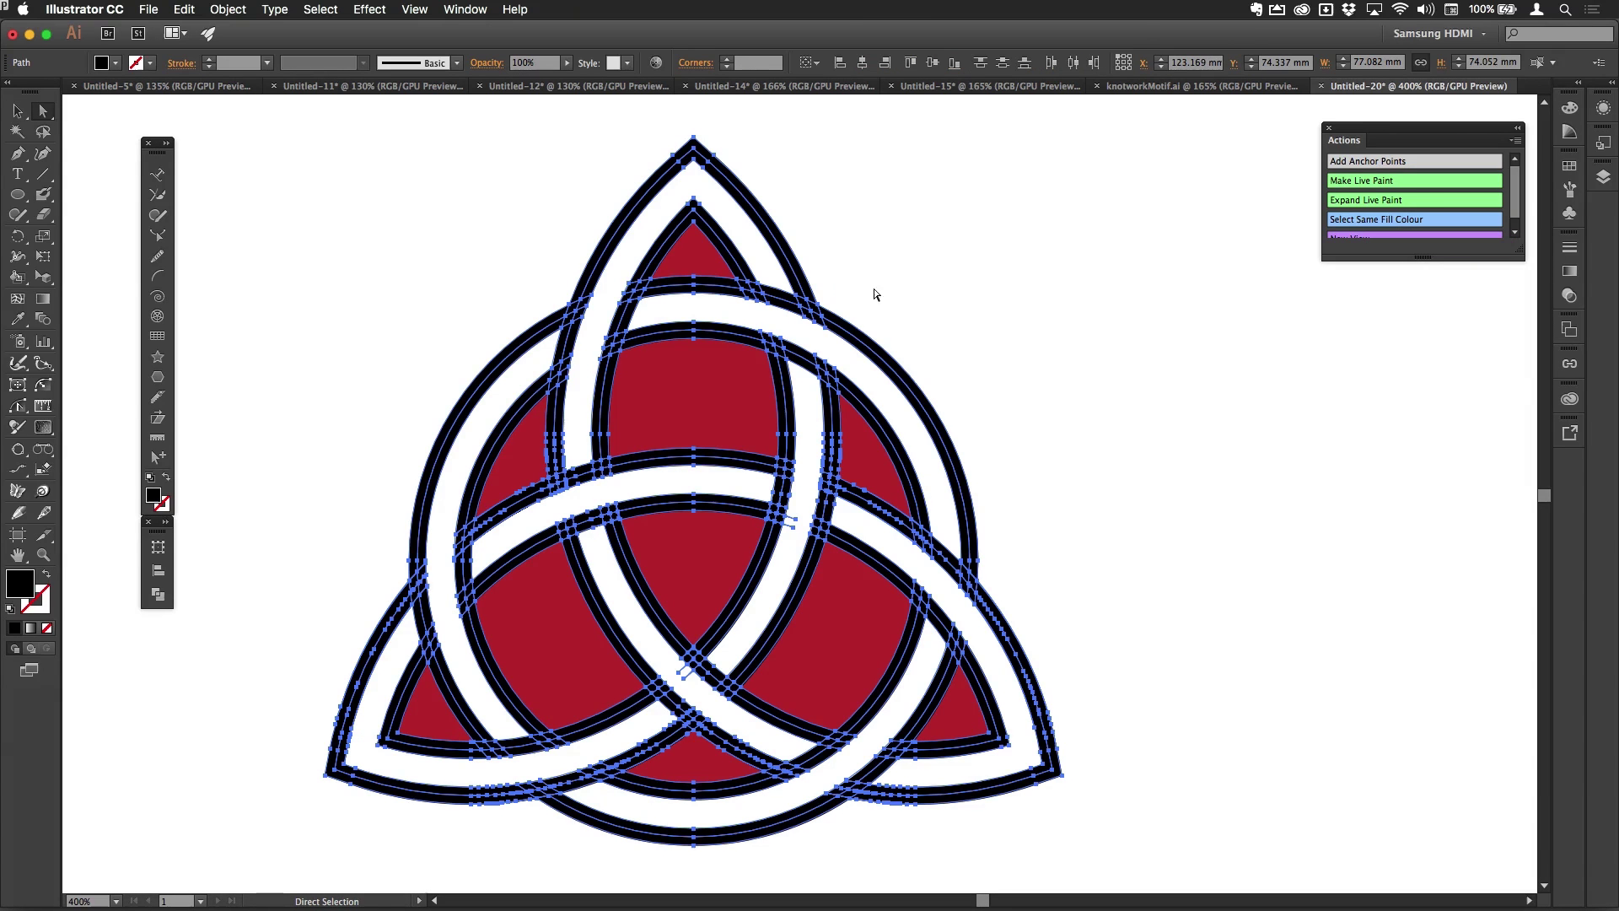
{"action": "left_click", "coordinate": [164, 599]}
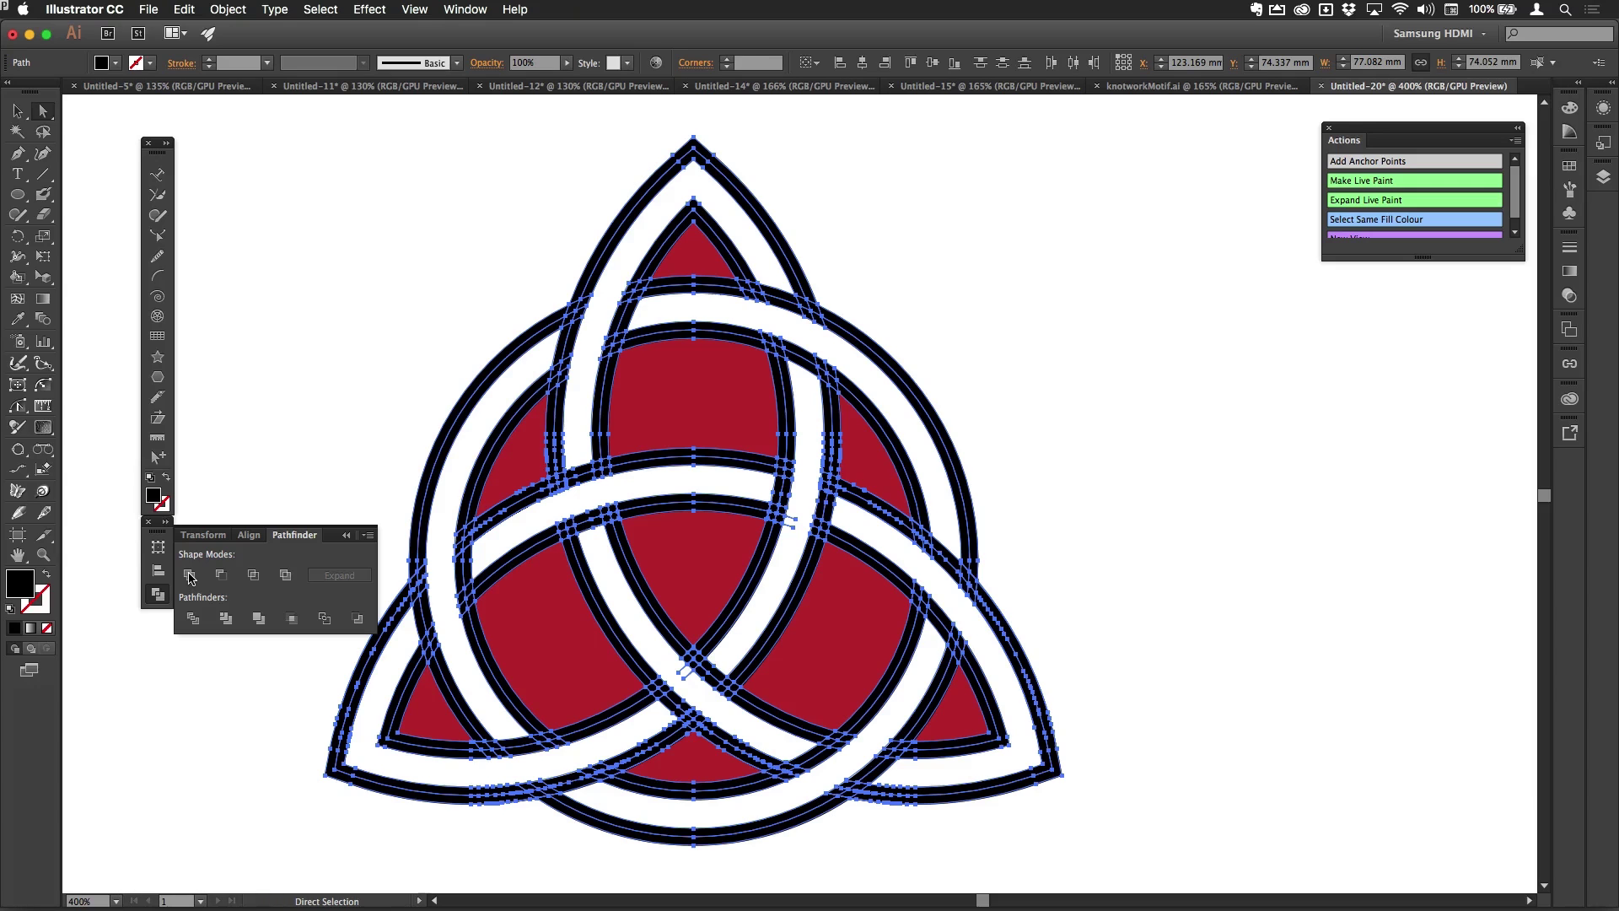
{"action": "left_click", "coordinate": [190, 575]}
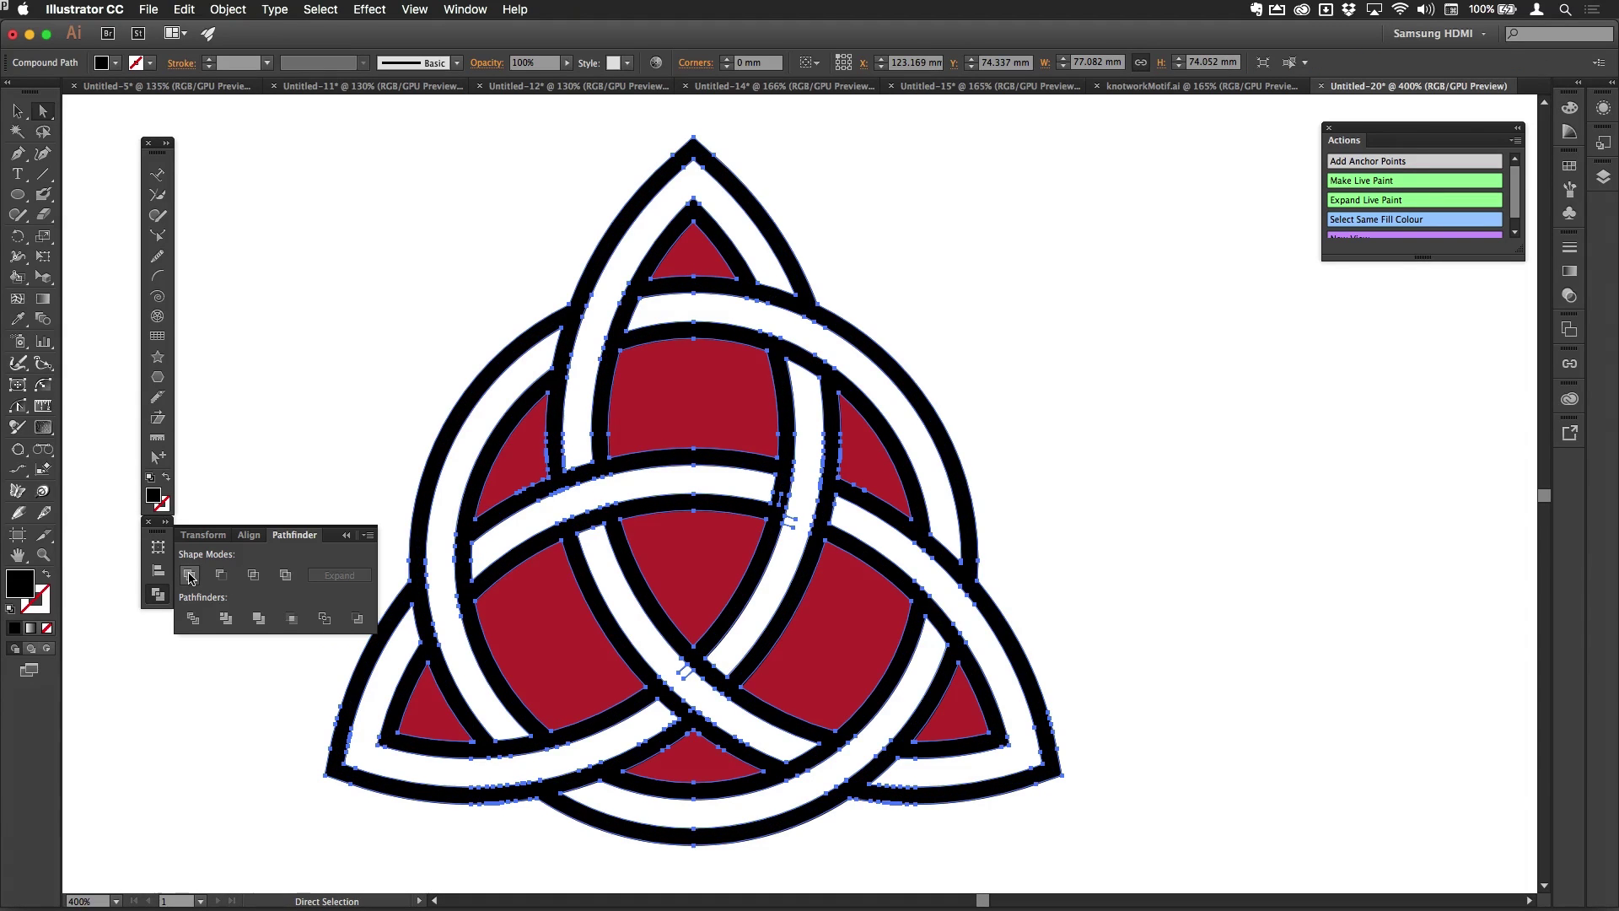
- Select and unite all white band pieces, then all red interior pieces, by fill colour
{"action": "left_click", "coordinate": [683, 317]}
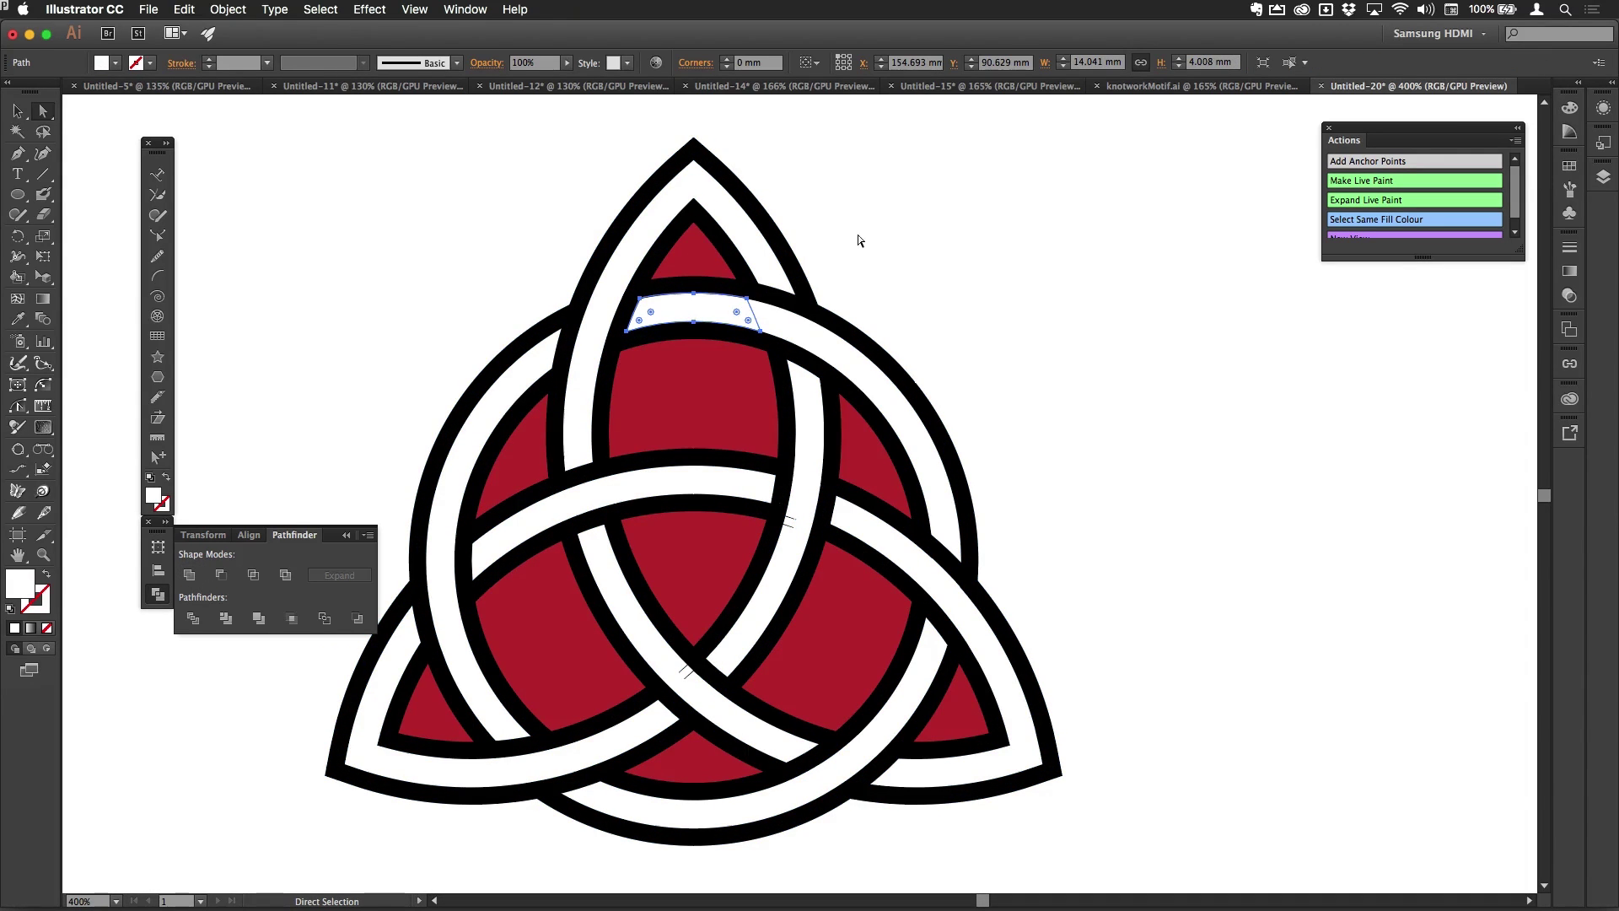
{"action": "left_click", "coordinate": [1358, 221]}
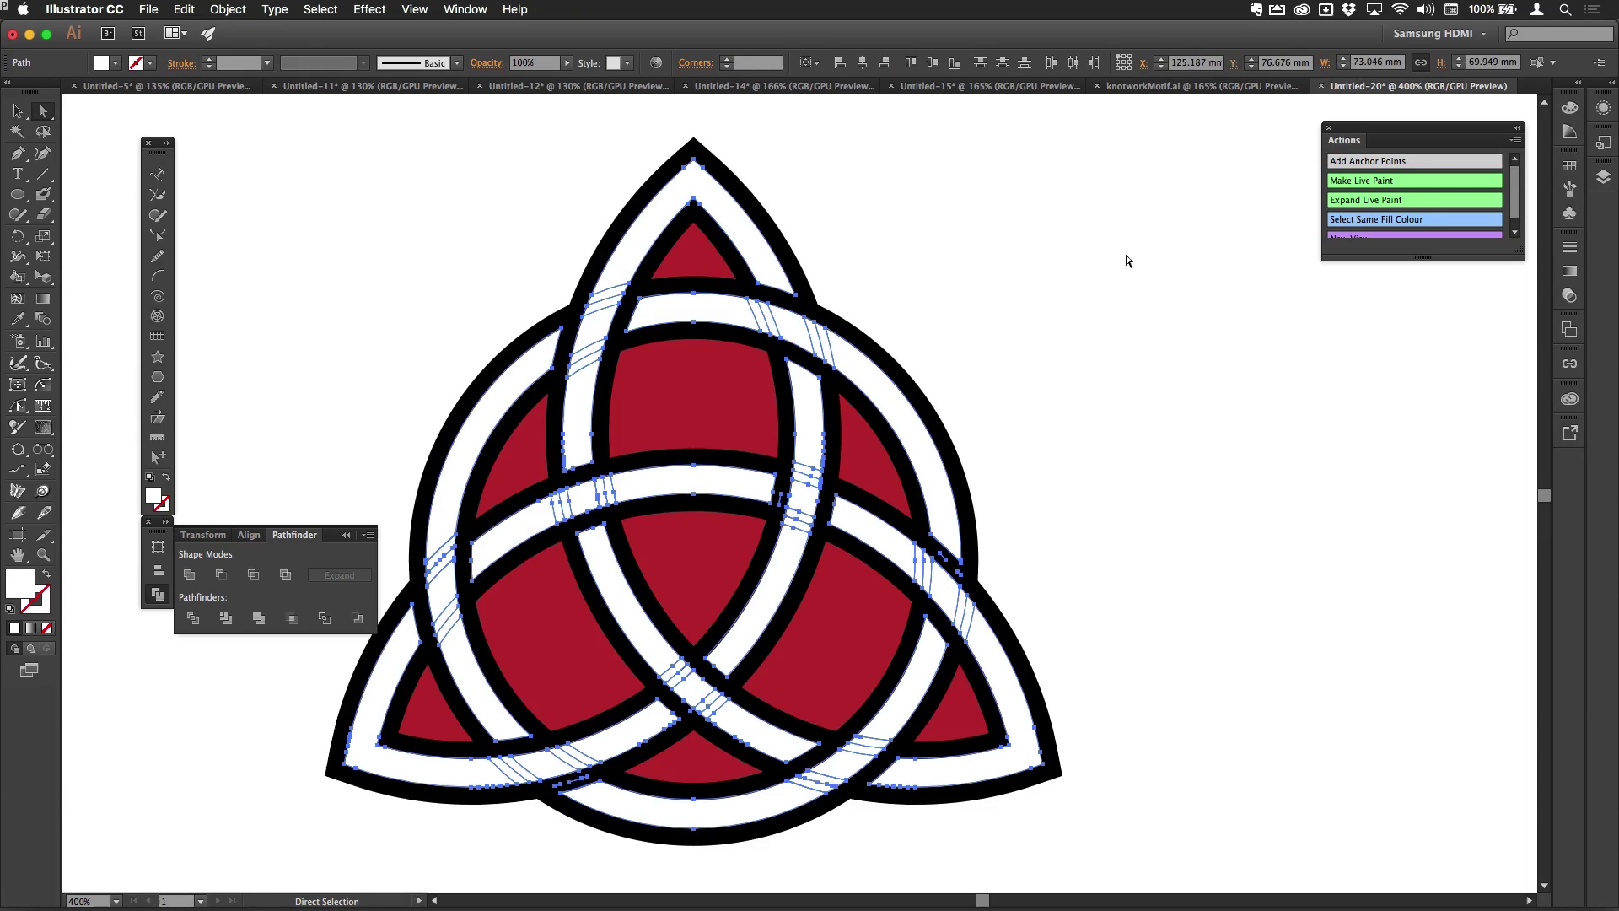
{"action": "left_click", "coordinate": [189, 576]}
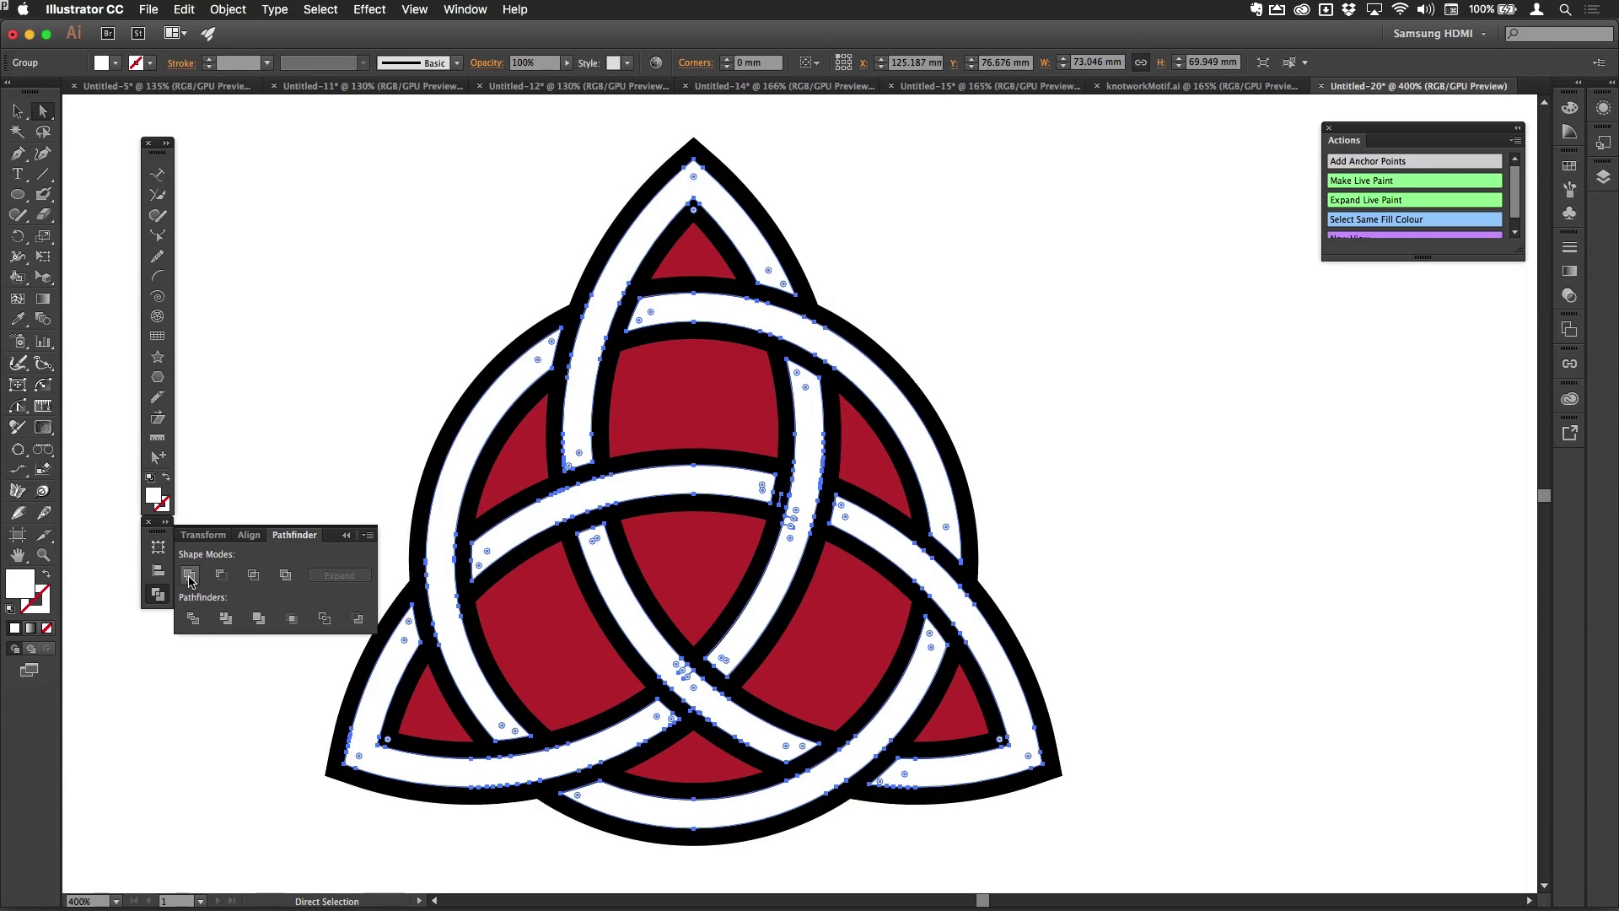
{"action": "left_click", "coordinate": [703, 415]}
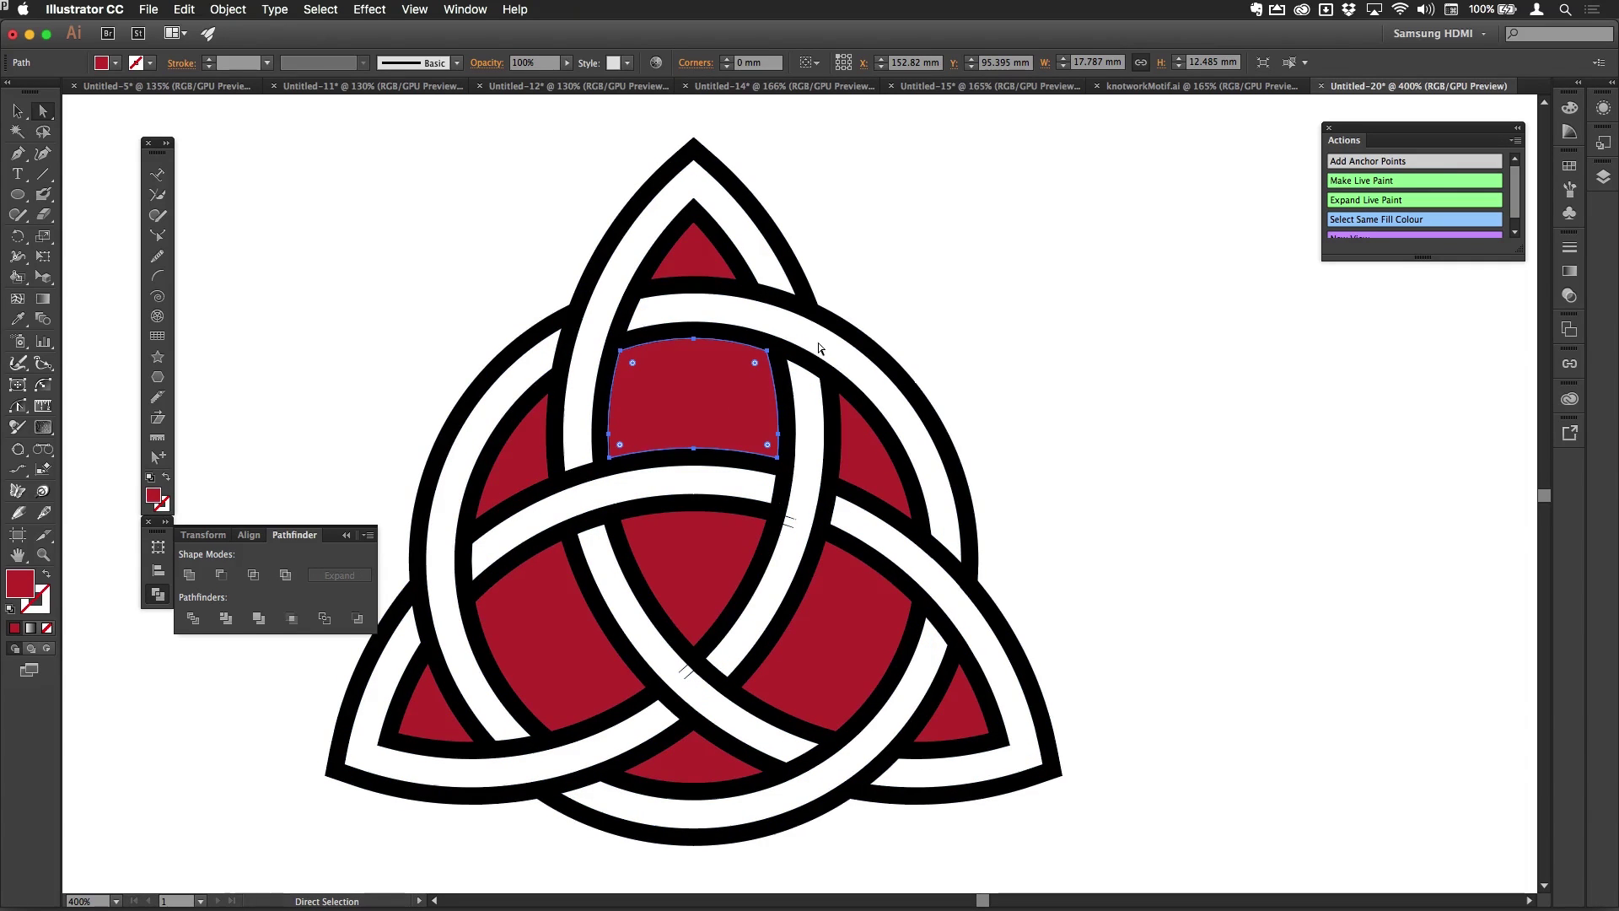
{"action": "left_click", "coordinate": [1401, 220]}
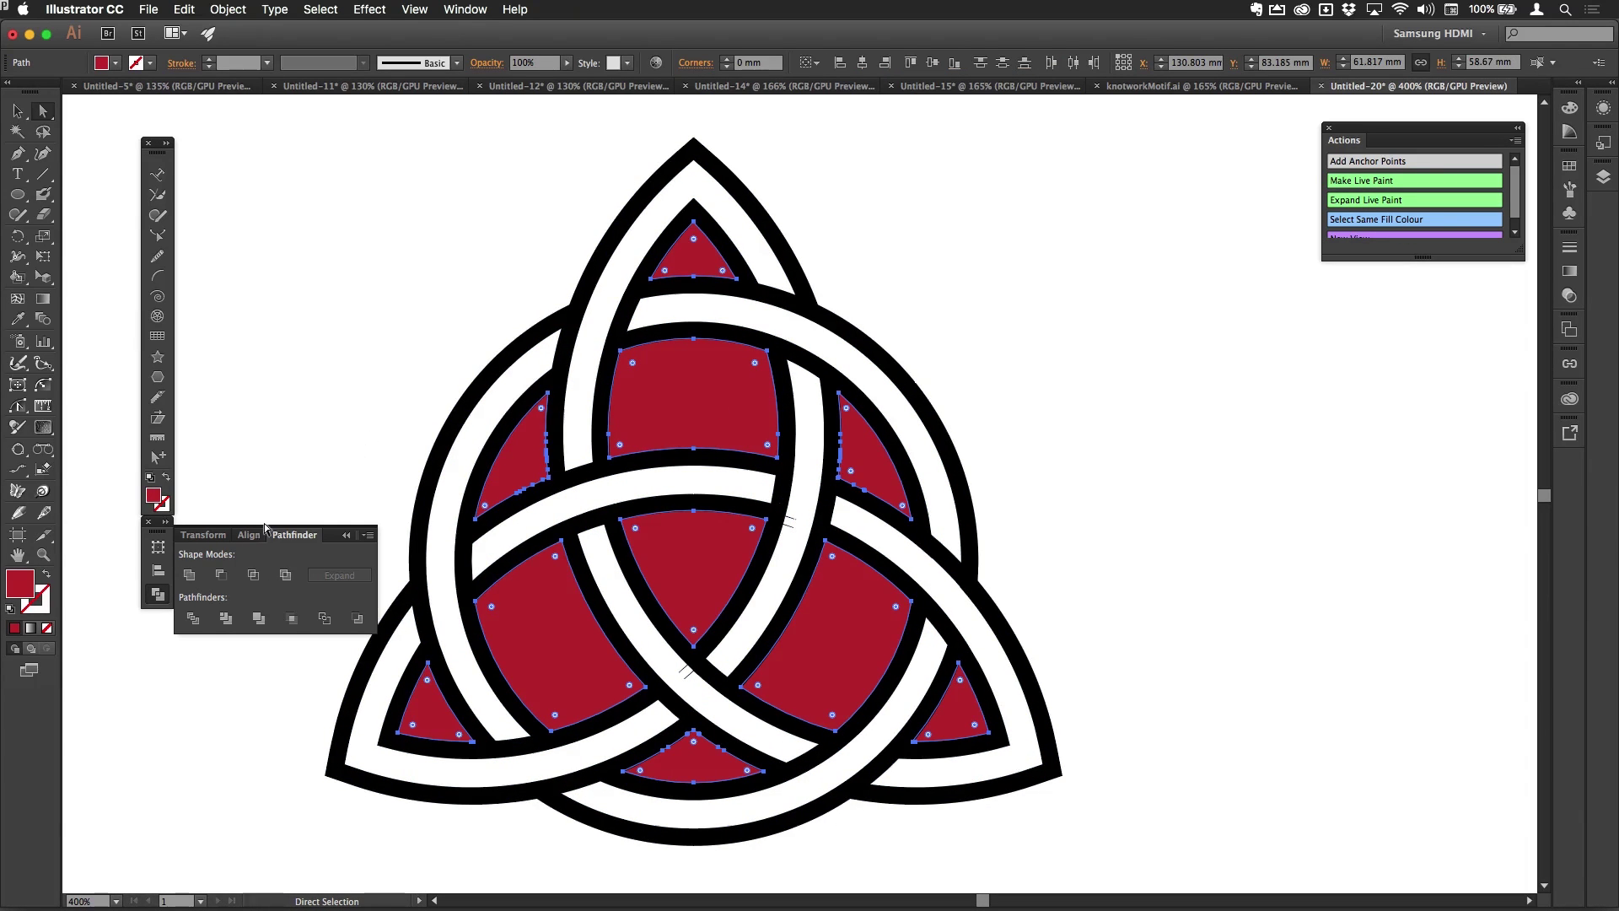
{"action": "left_click", "coordinate": [191, 576]}
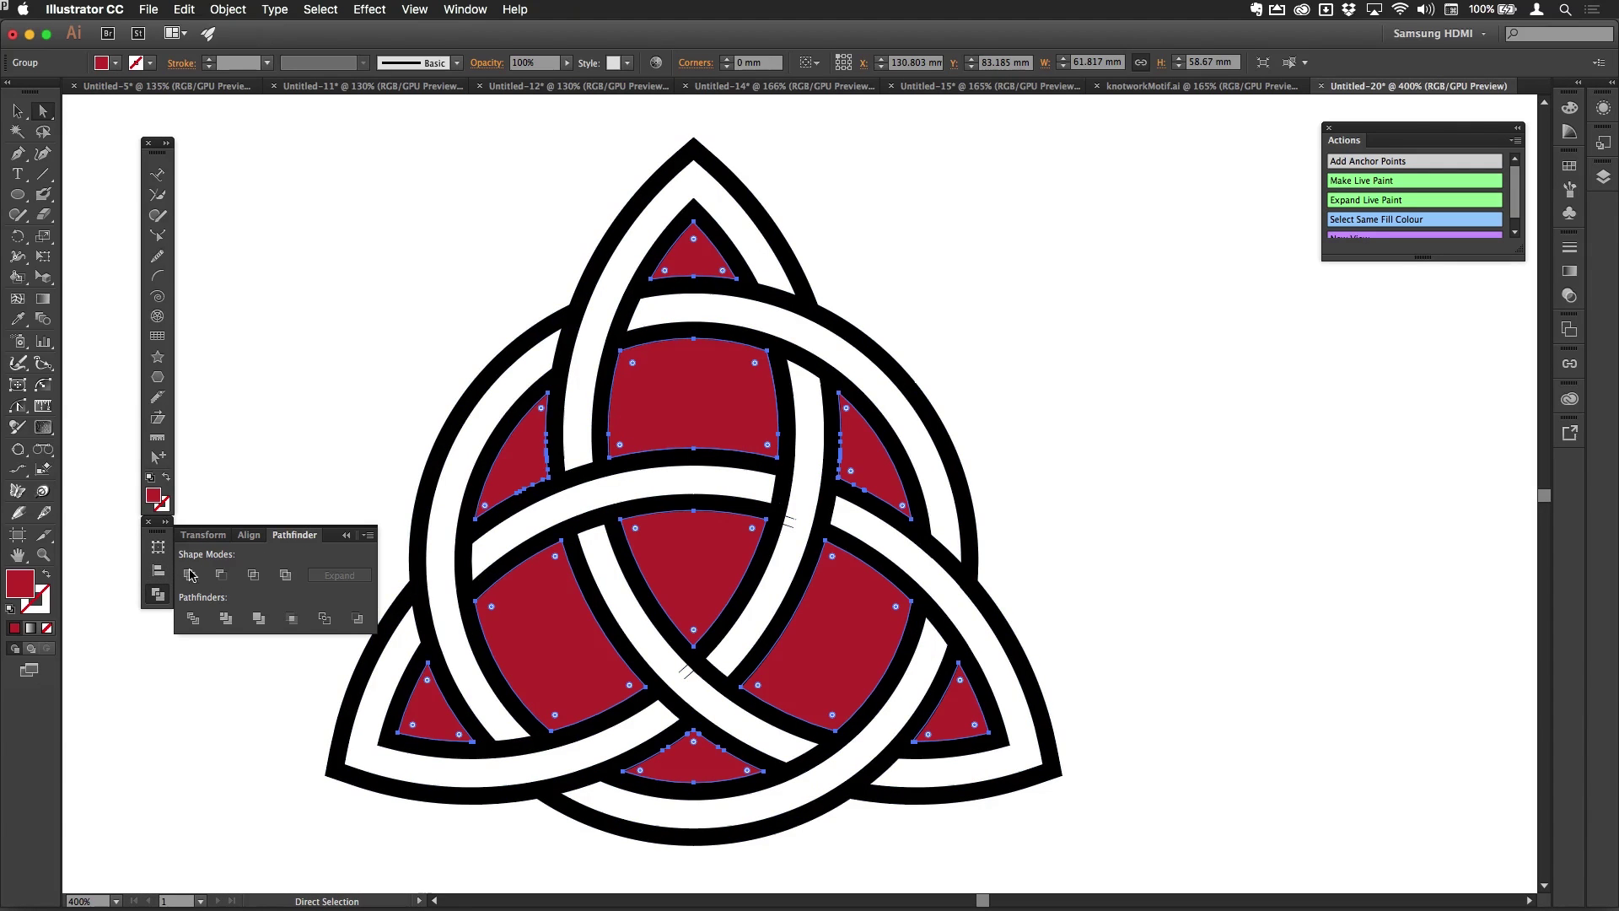
- Zoom in on the horizontal band to inspect the red shapes' edges
{"action": "left_click", "coordinate": [157, 549]}
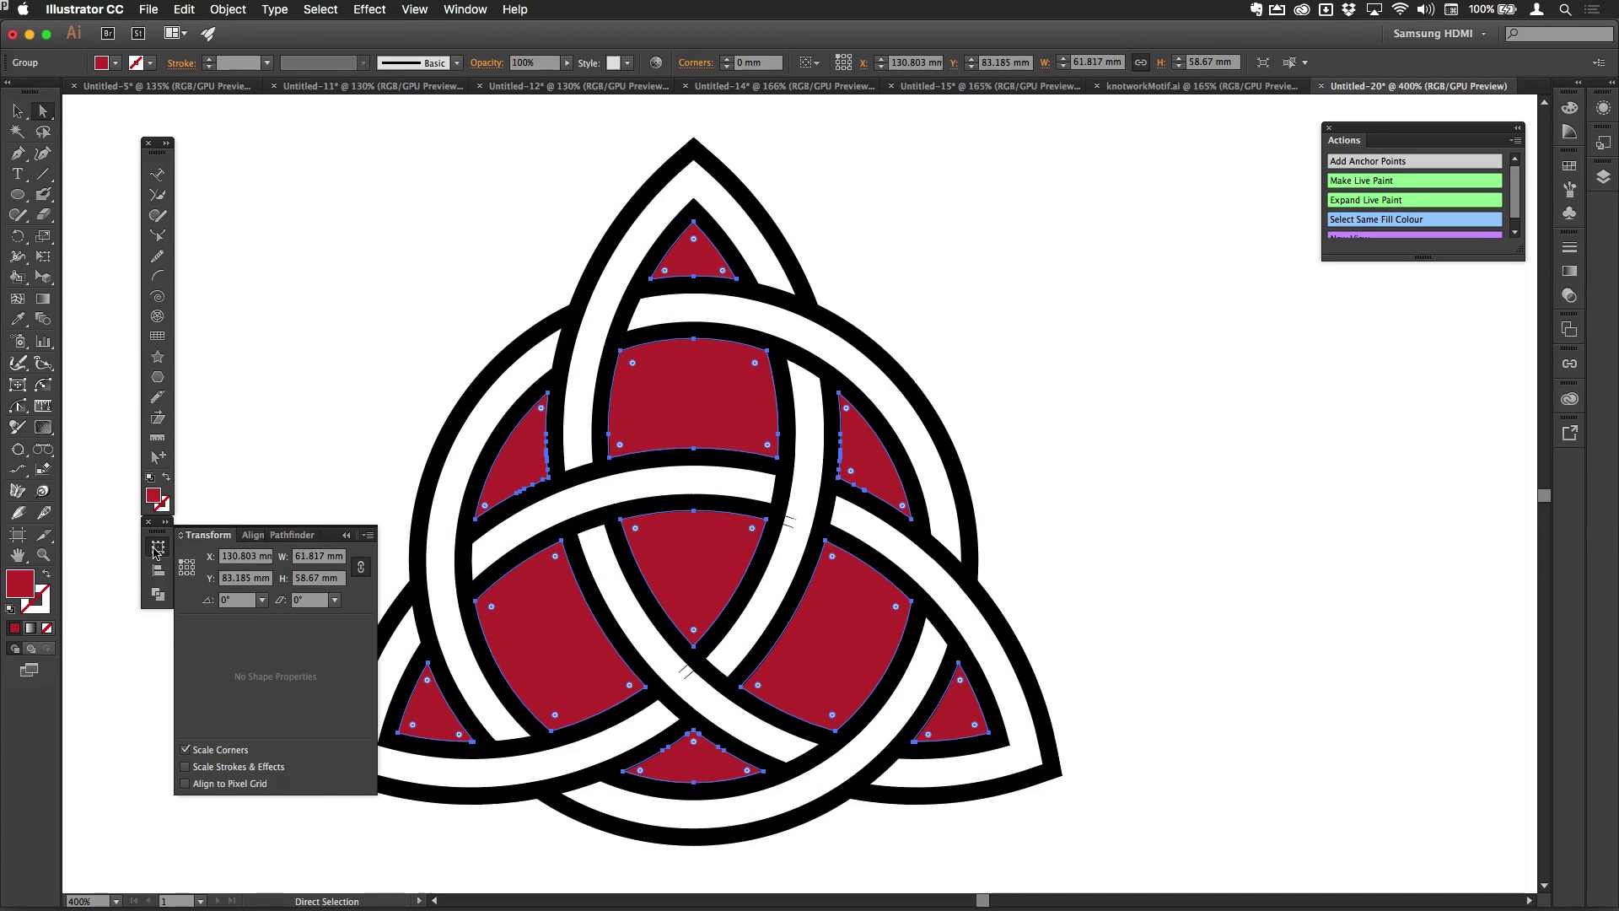
{"action": "left_click", "coordinate": [157, 549]}
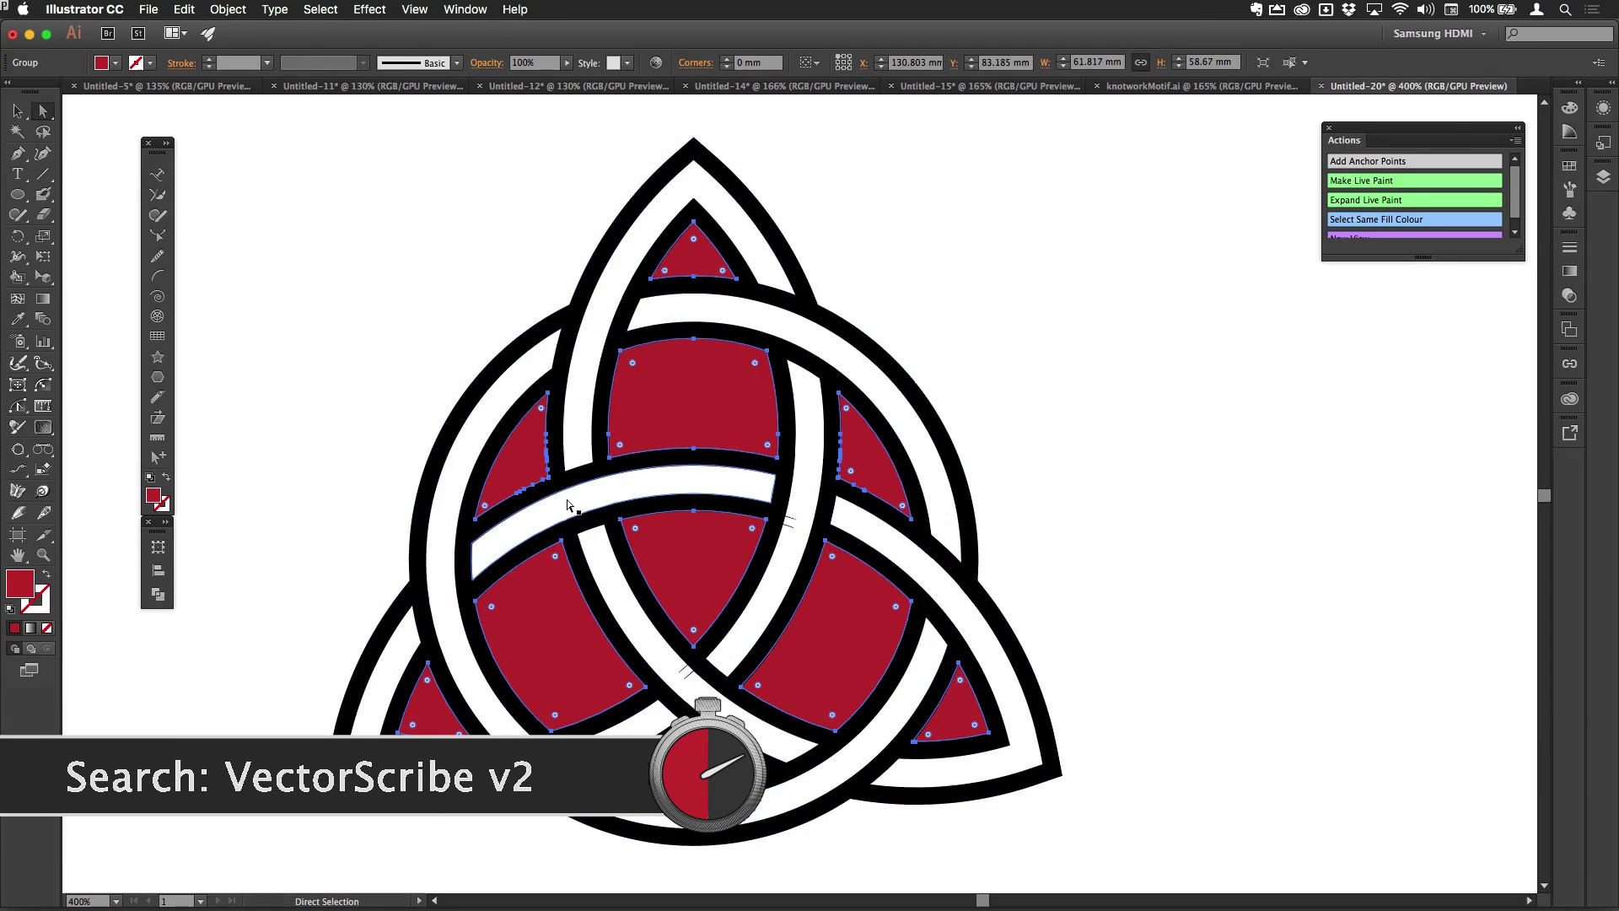
{"action": "left_click_drag", "start_coordinate": [551, 472], "coordinate": [664, 510]}
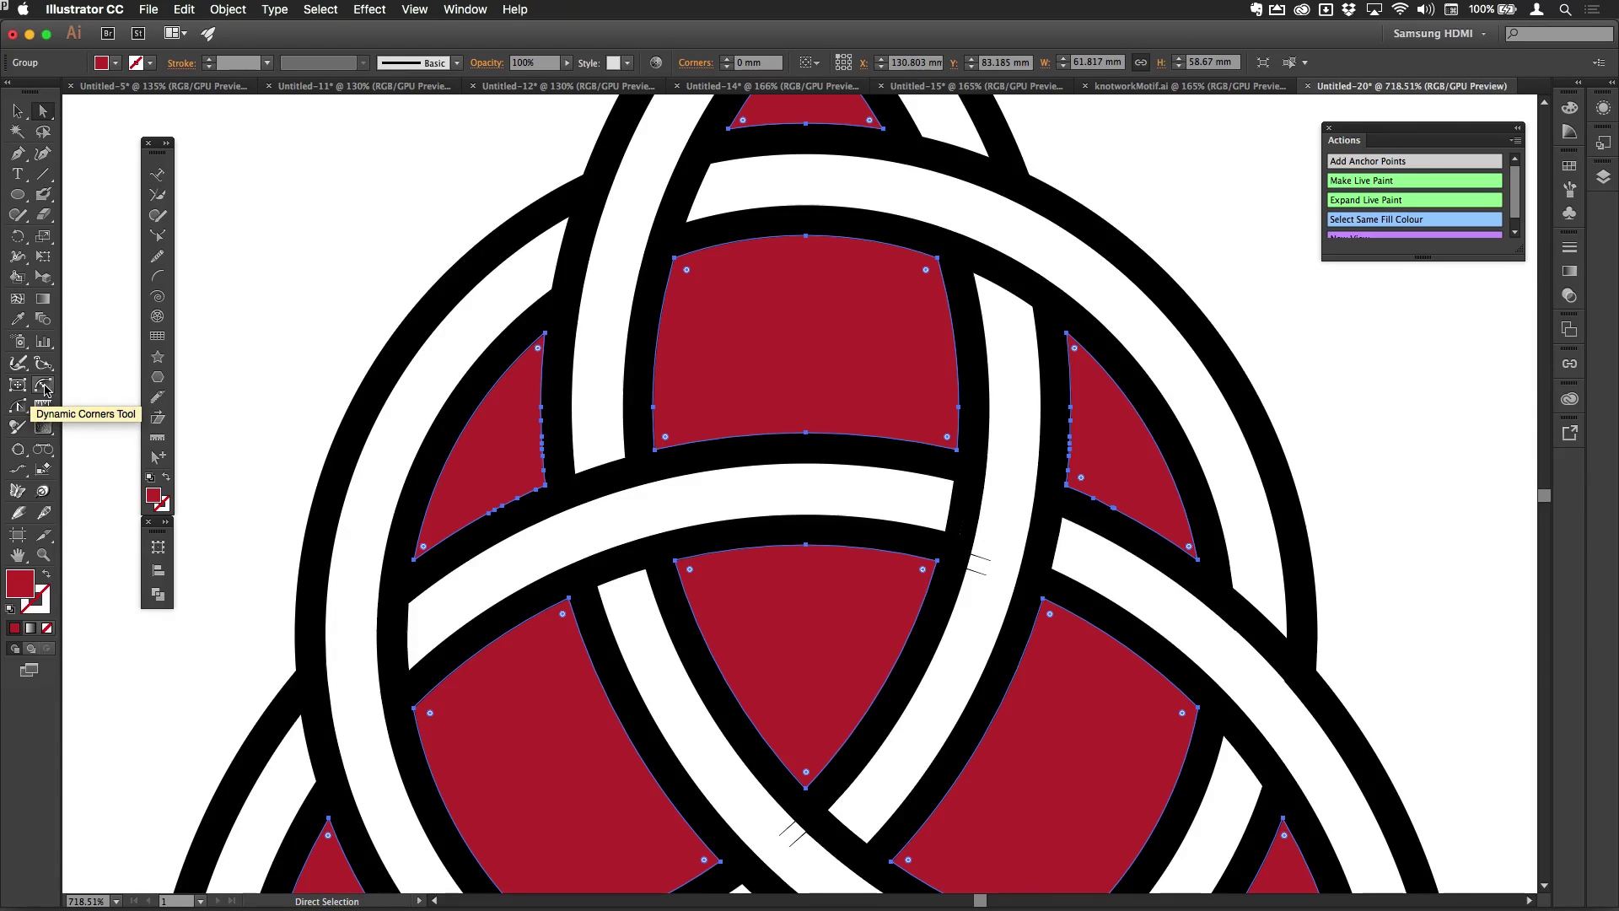
- With the Smart Remove Brush, clear extra anchors along the left and top red shapes' edges
{"action": "left_click", "coordinate": [18, 405]}
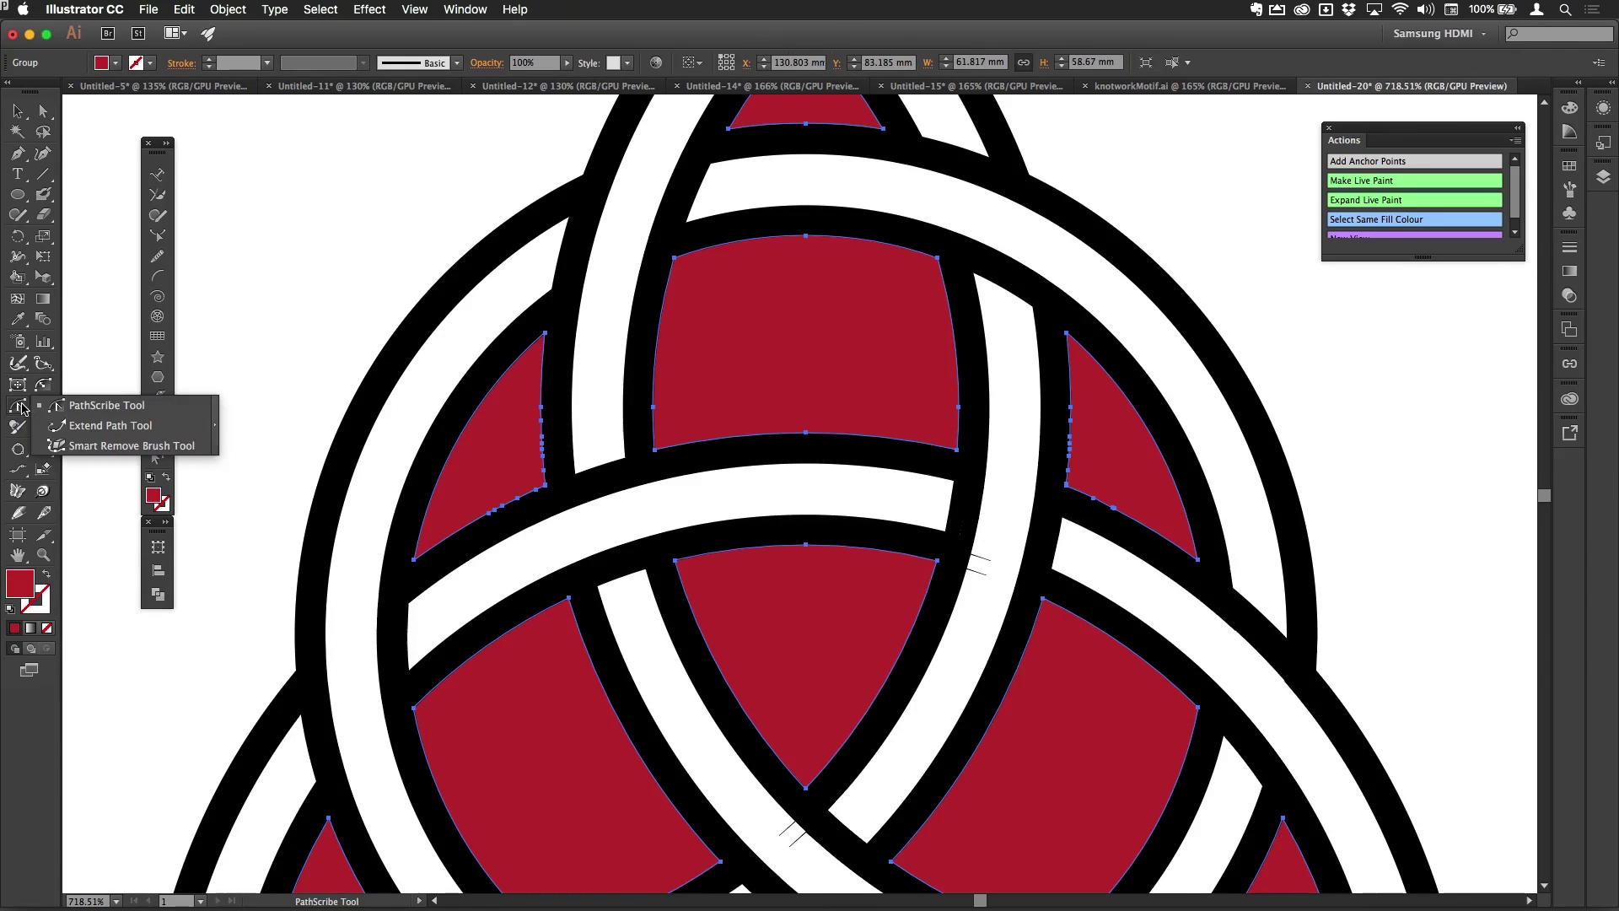
{"action": "left_click", "coordinate": [79, 452]}
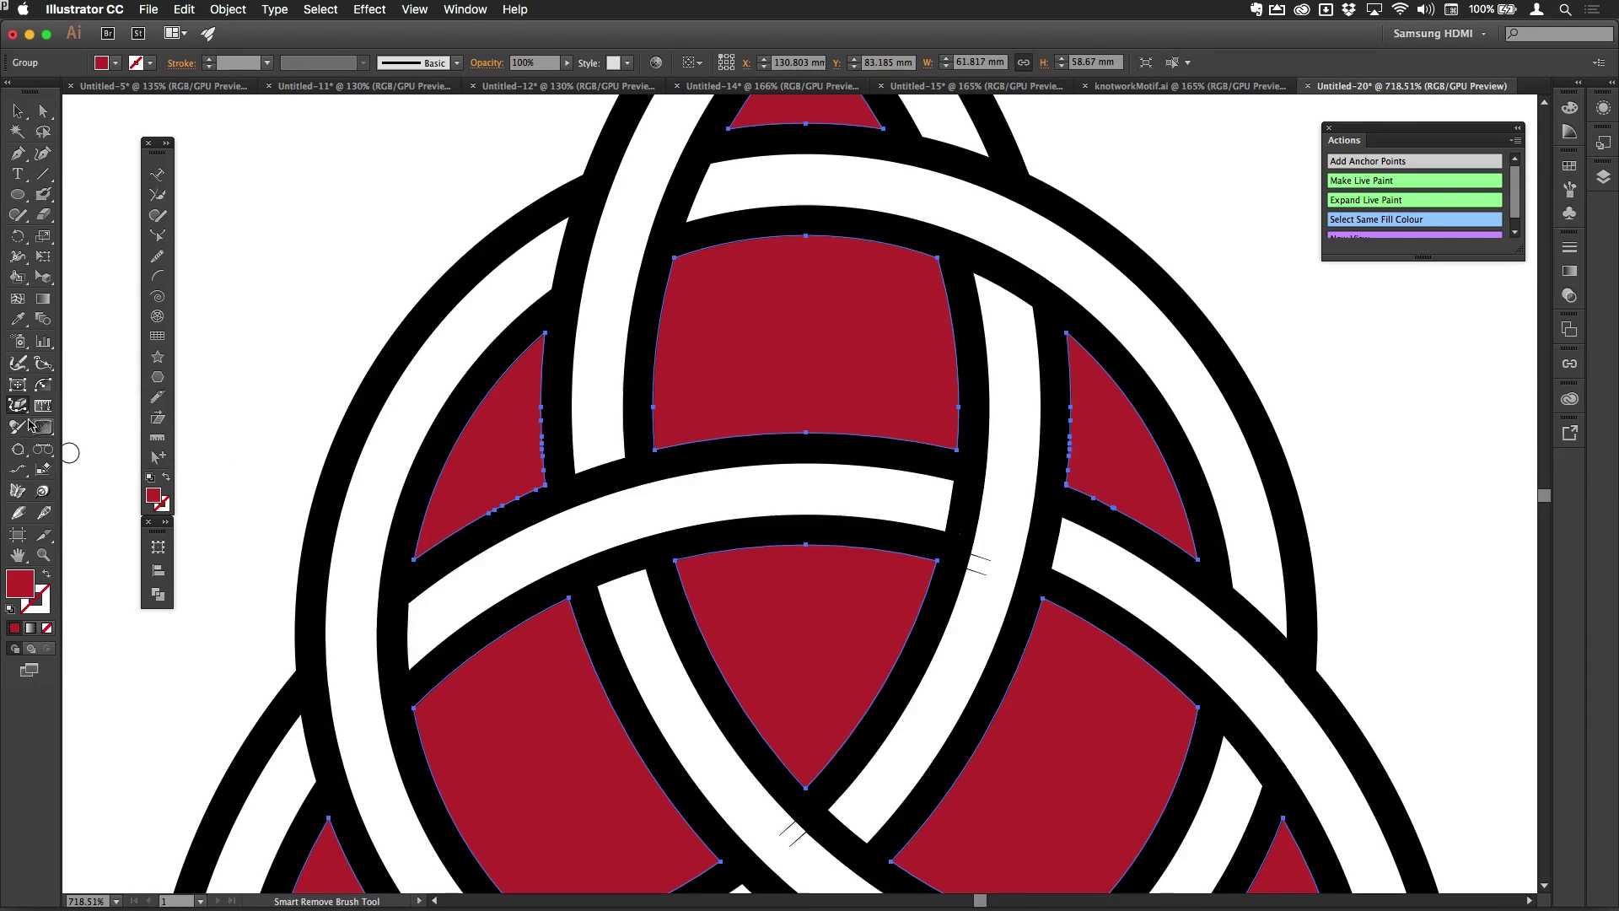
{"action": "mouse_move", "coordinate": [548, 394]}
{"action": "left_mouse_down"}
{"action": "mouse_move", "coordinate": [544, 499]}
{"action": "mouse_move", "coordinate": [449, 538]}
{"action": "left_mouse_up"}
{"action": "mouse_move", "coordinate": [760, 238]}
{"action": "left_mouse_down"}
{"action": "mouse_move", "coordinate": [989, 413]}
{"action": "mouse_move", "coordinate": [1066, 450]}
{"action": "mouse_move", "coordinate": [1069, 491]}
{"action": "mouse_move", "coordinate": [1128, 530]}
{"action": "left_mouse_up"}
- Pan down and clear extra anchors on the bottom red shape, then deselect everything
{"action": "key", "text": "space"}
{"action": "left_click_drag", "start_coordinate": [815, 537], "coordinate": [793, 253]}
{"action": "mouse_move", "coordinate": [841, 691]}
{"action": "left_mouse_down"}
{"action": "mouse_move", "coordinate": [774, 651]}
{"action": "mouse_move", "coordinate": [685, 717]}
{"action": "mouse_move", "coordinate": [806, 749]}
{"action": "mouse_move", "coordinate": [983, 722]}
{"action": "left_mouse_up"}
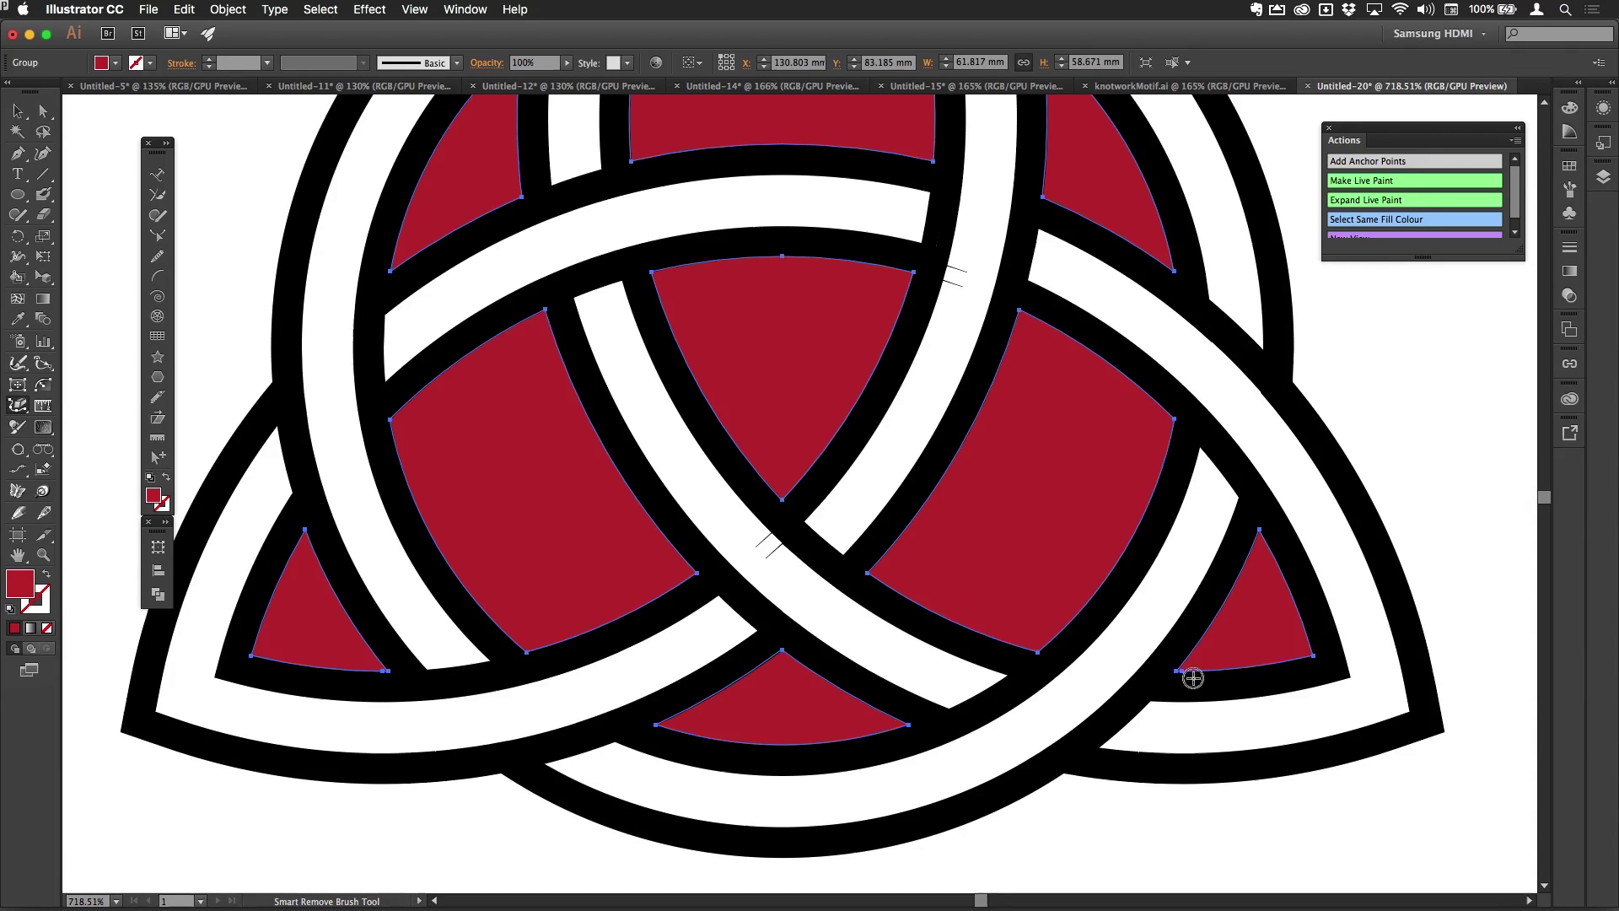
{"action": "key", "text": "space"}
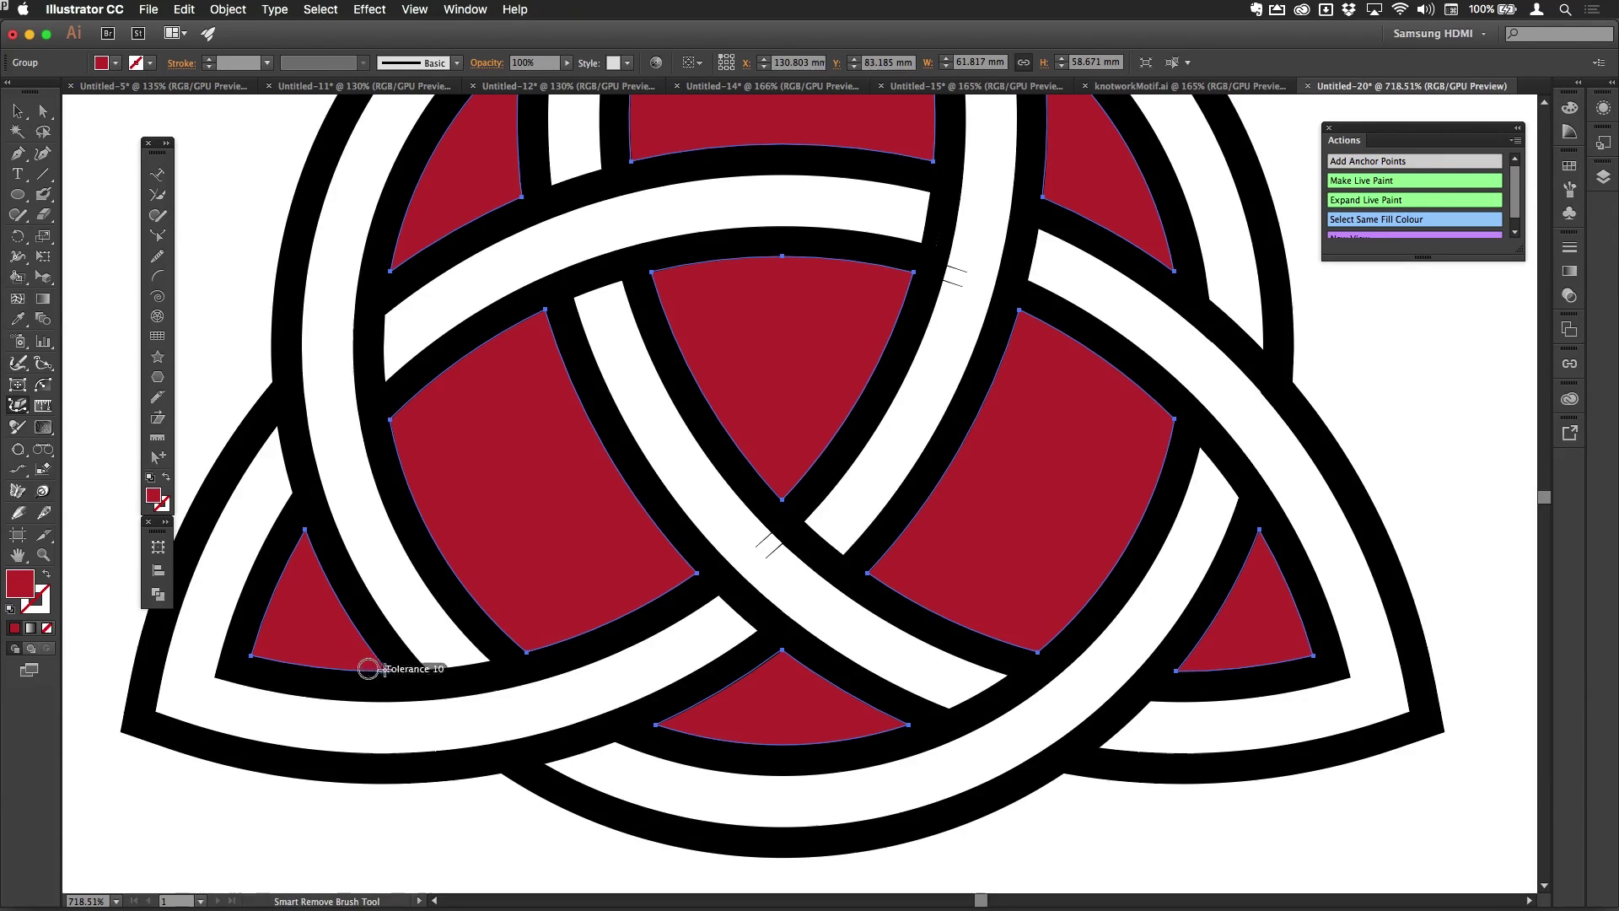
{"action": "scroll", "coordinate": [756, 506], "scroll_direction": "up", "scroll_amount": 10}
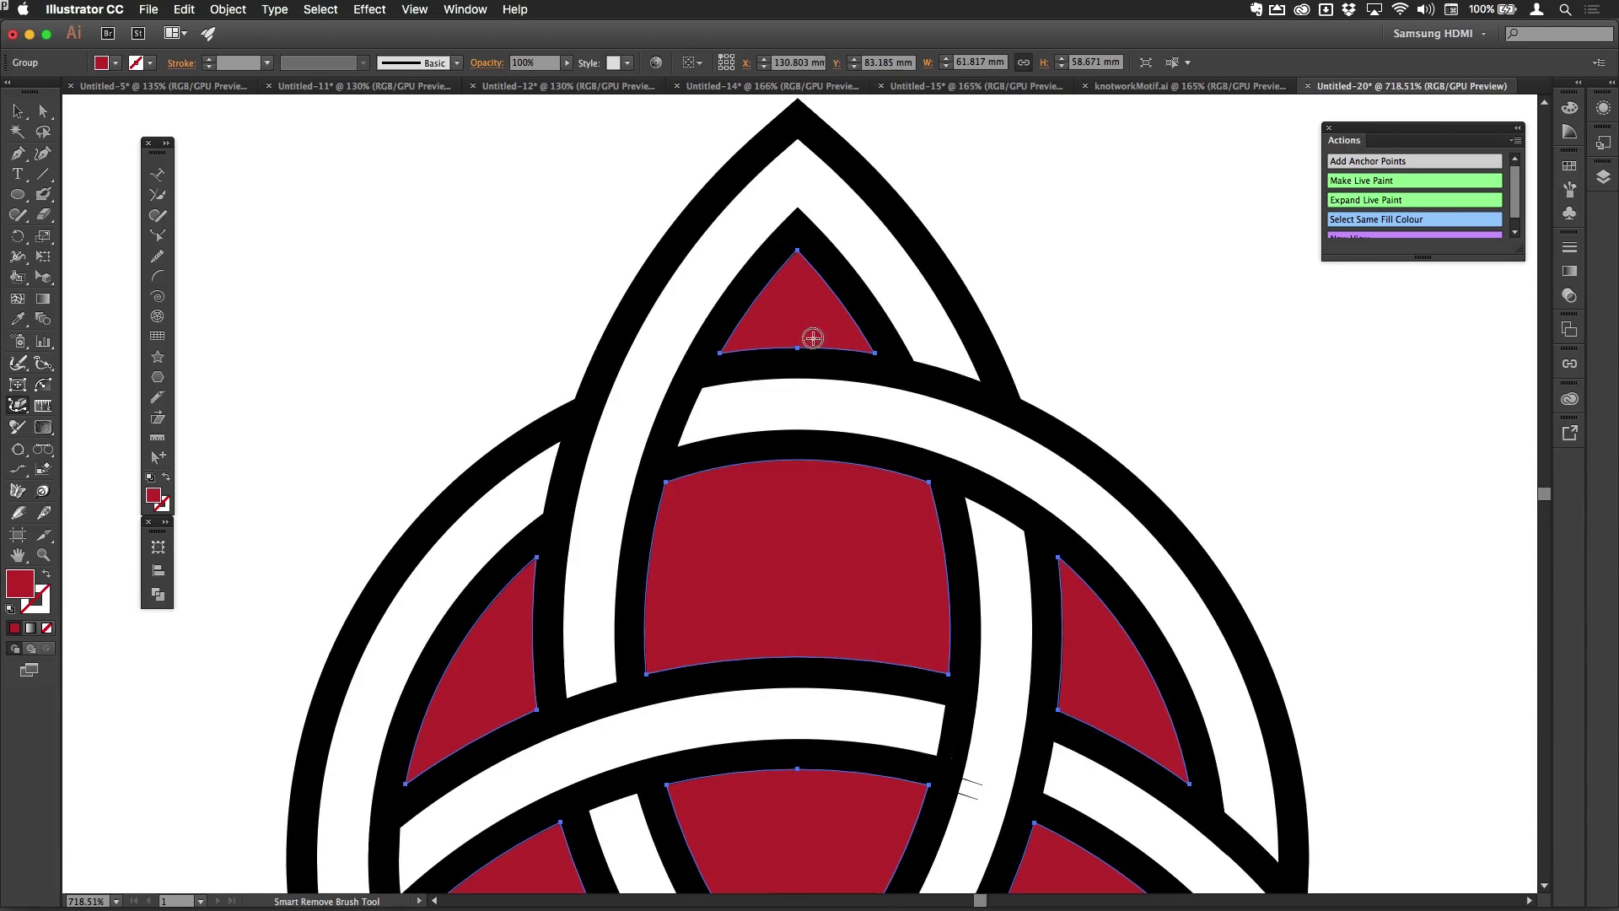
{"action": "left_click", "coordinate": [20, 116]}
{"action": "left_click", "coordinate": [430, 211]}
- Fit the artboard, move the knot group up-left, and compare it against knotworkMotif.ai
{"action": "key", "text": "super+0"}
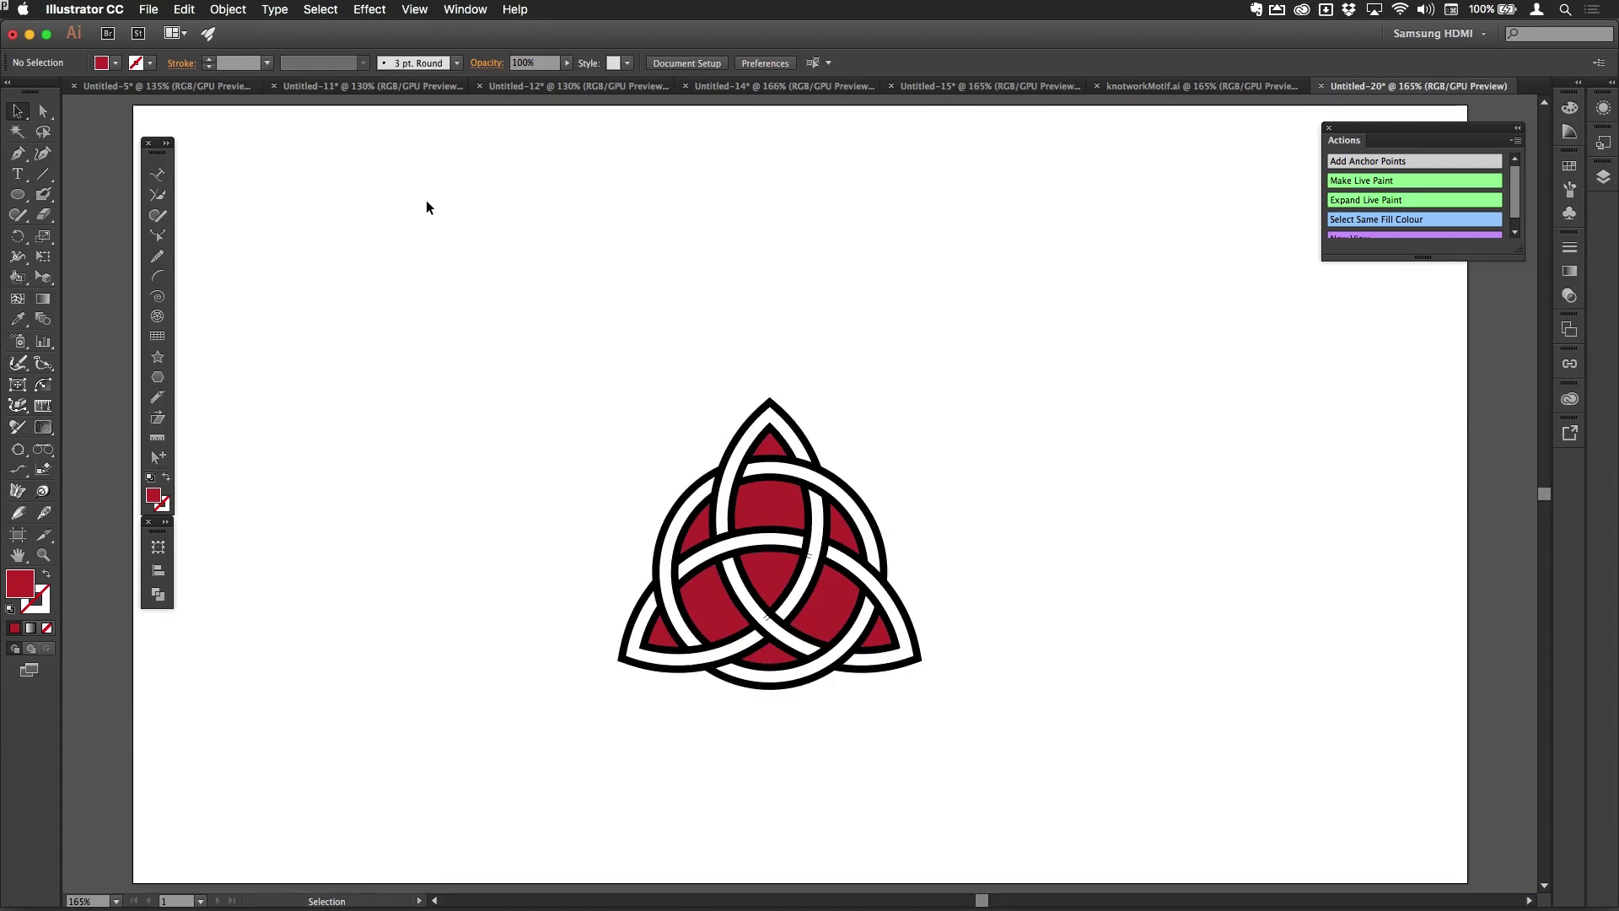
{"action": "left_click", "coordinate": [766, 403]}
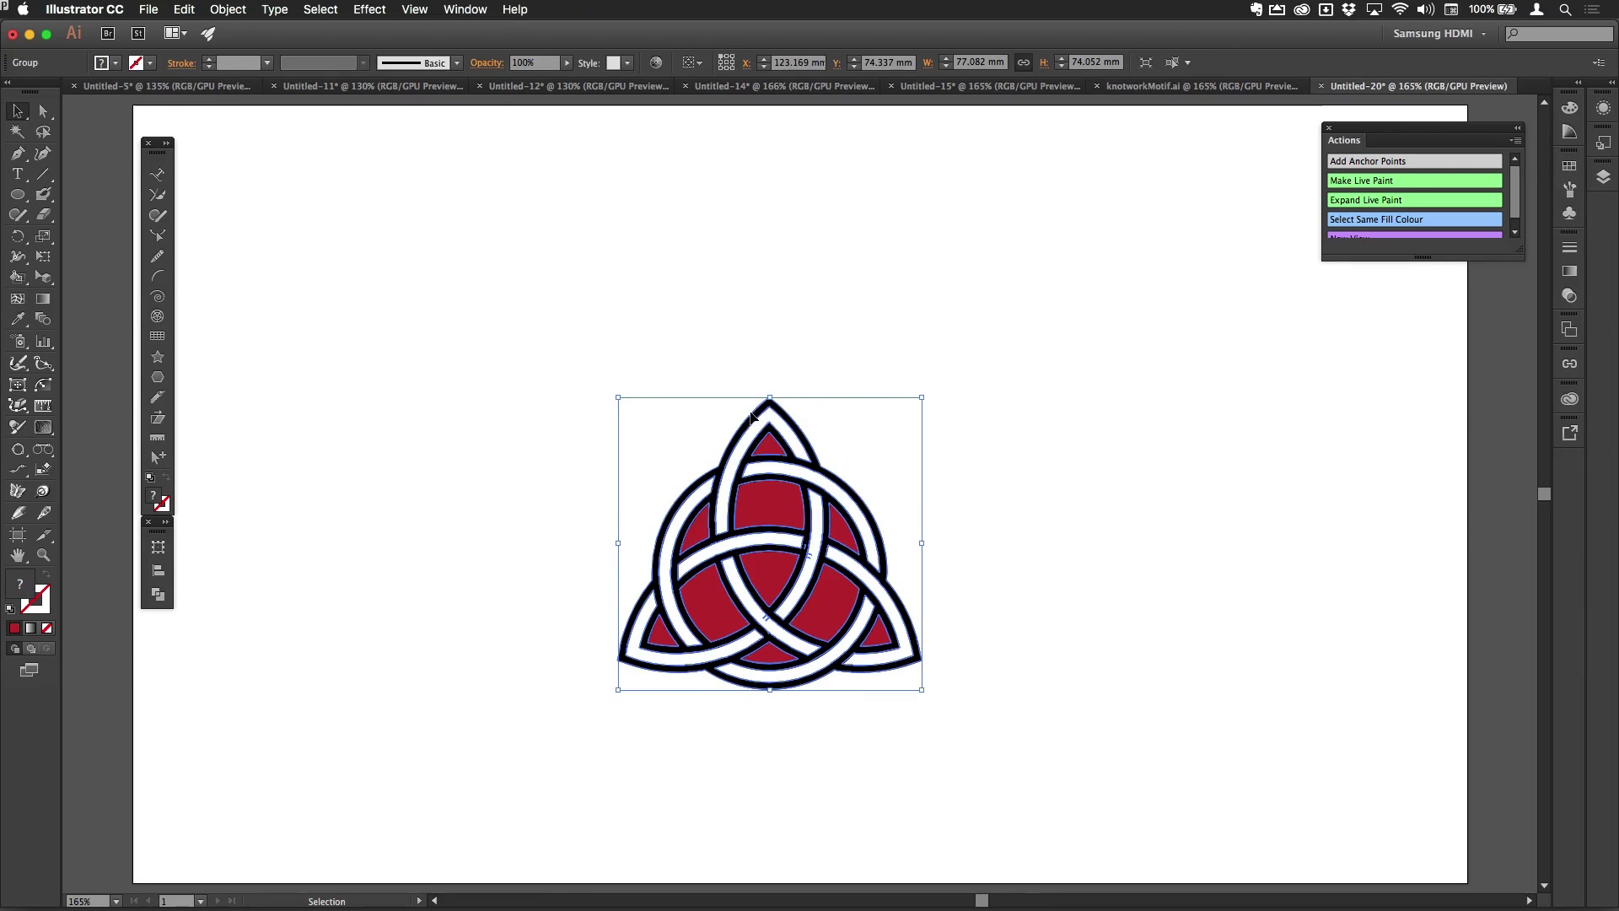
{"action": "left_click_drag", "start_coordinate": [756, 414], "coordinate": [718, 292]}
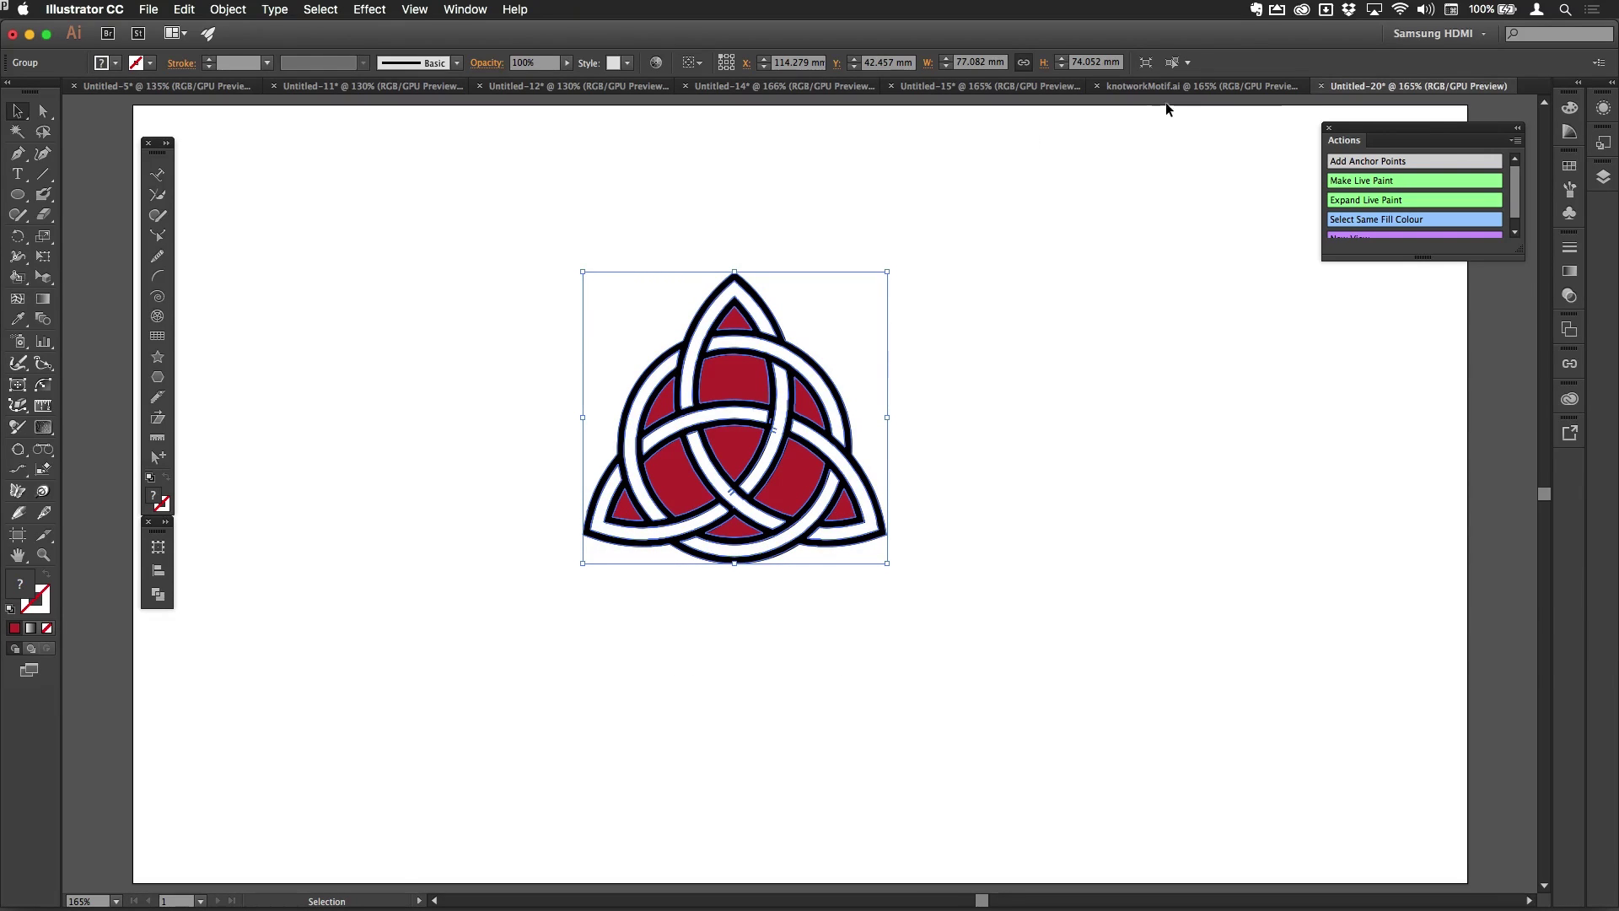
{"action": "left_click", "coordinate": [1197, 86]}
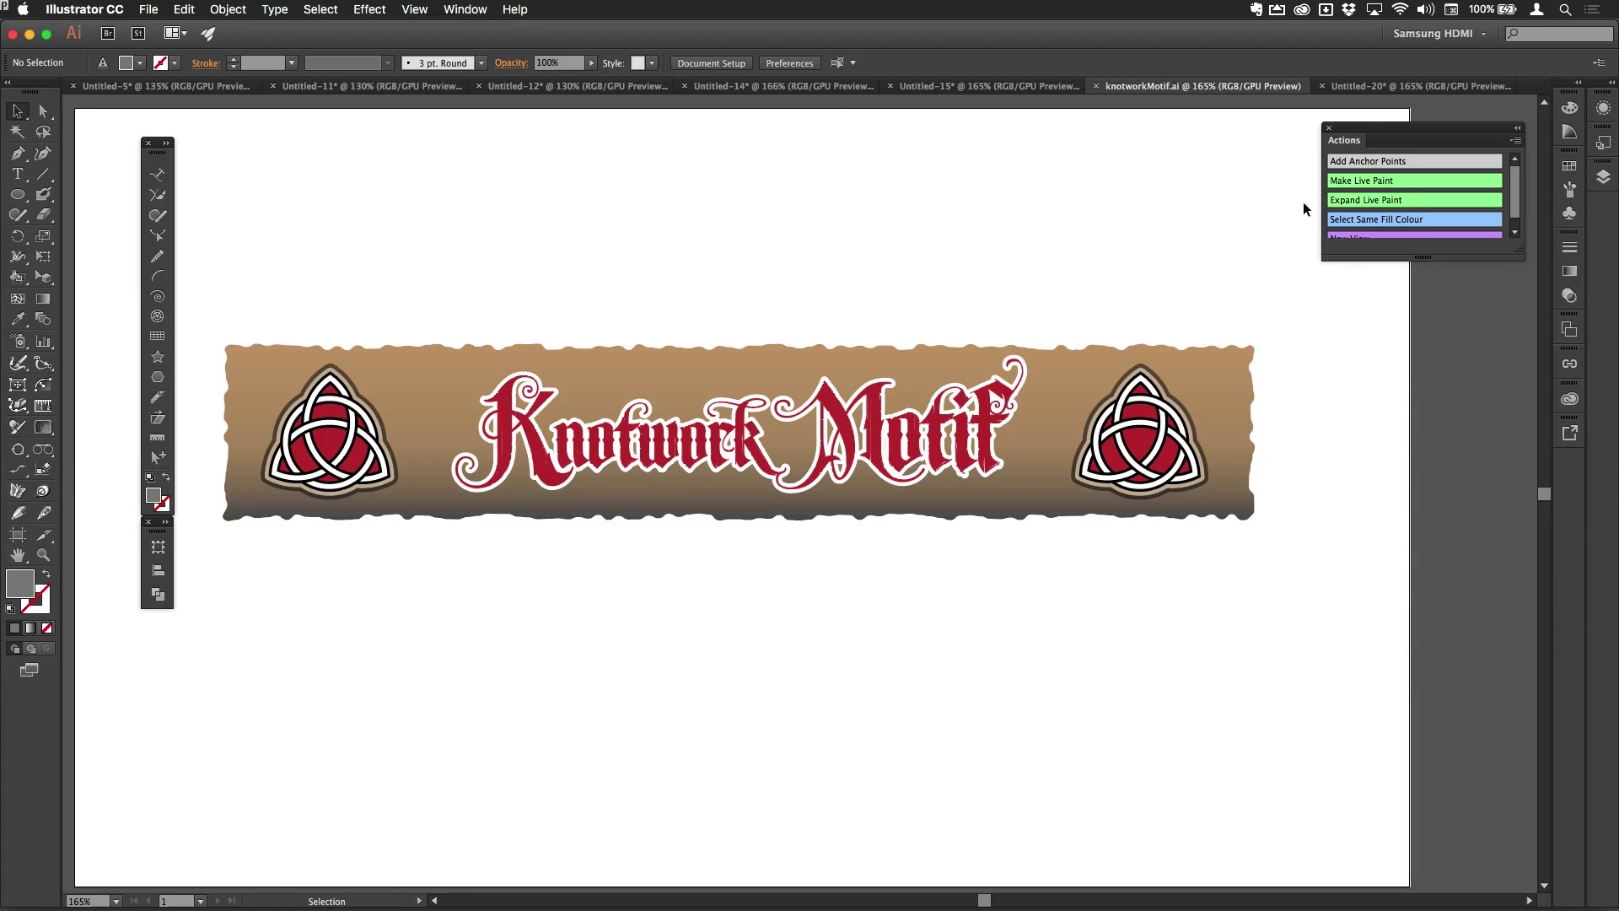
{"action": "left_click", "coordinate": [1369, 88]}
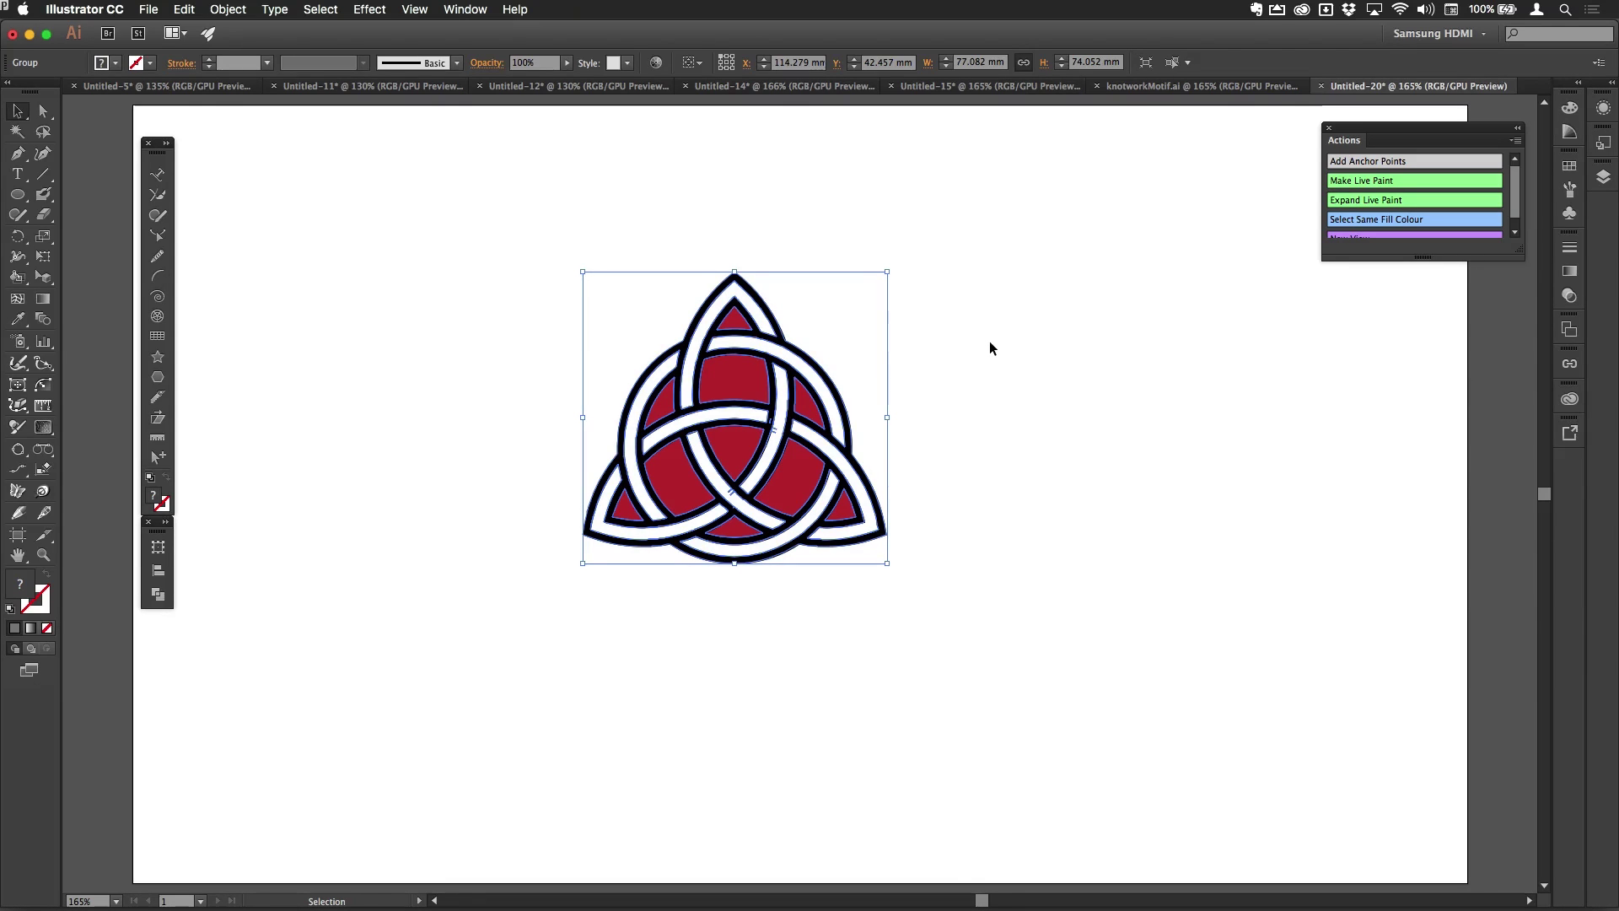
- Add a new tan fill to the knot group
{"action": "key", "text": "a"}
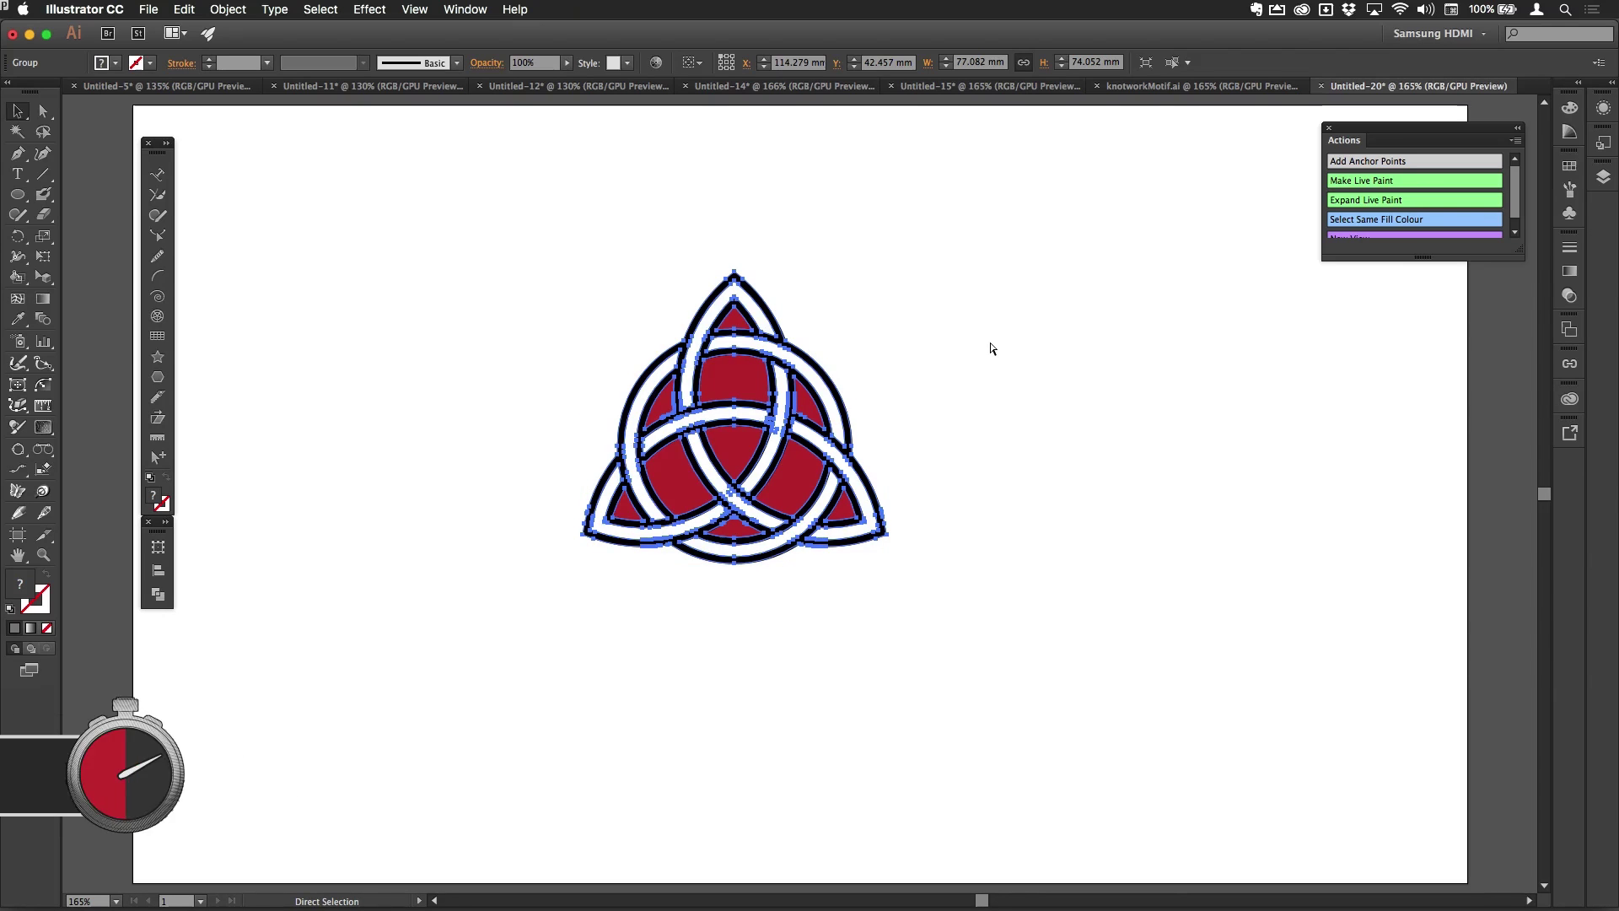
{"action": "key", "text": "v"}
{"action": "key", "text": "super+slash"}
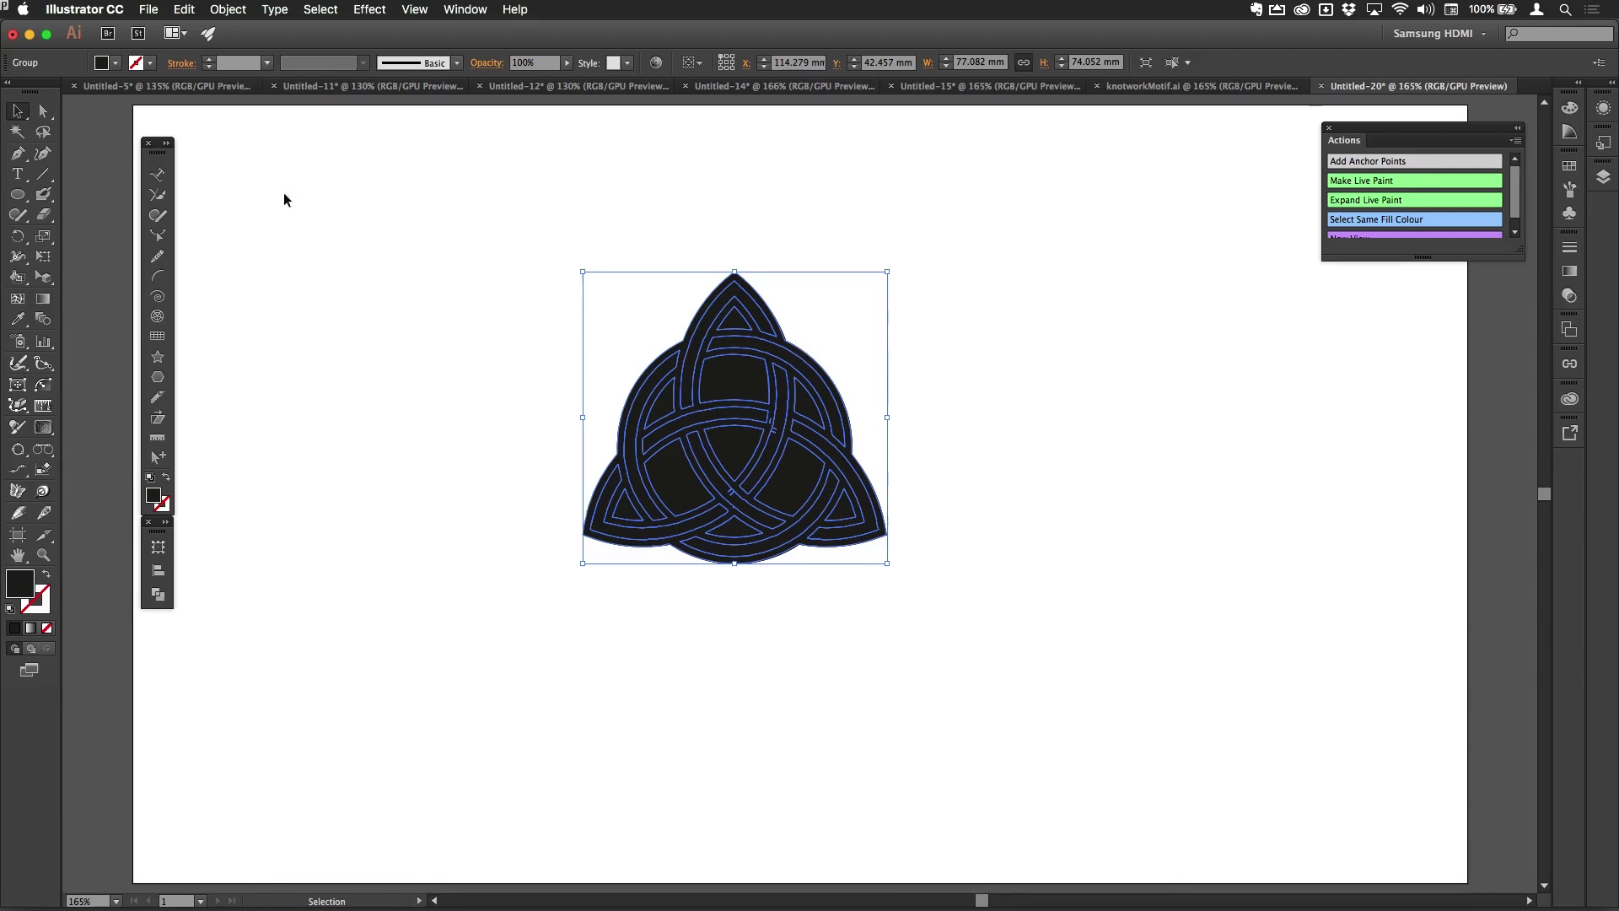
{"action": "left_click", "coordinate": [116, 62]}
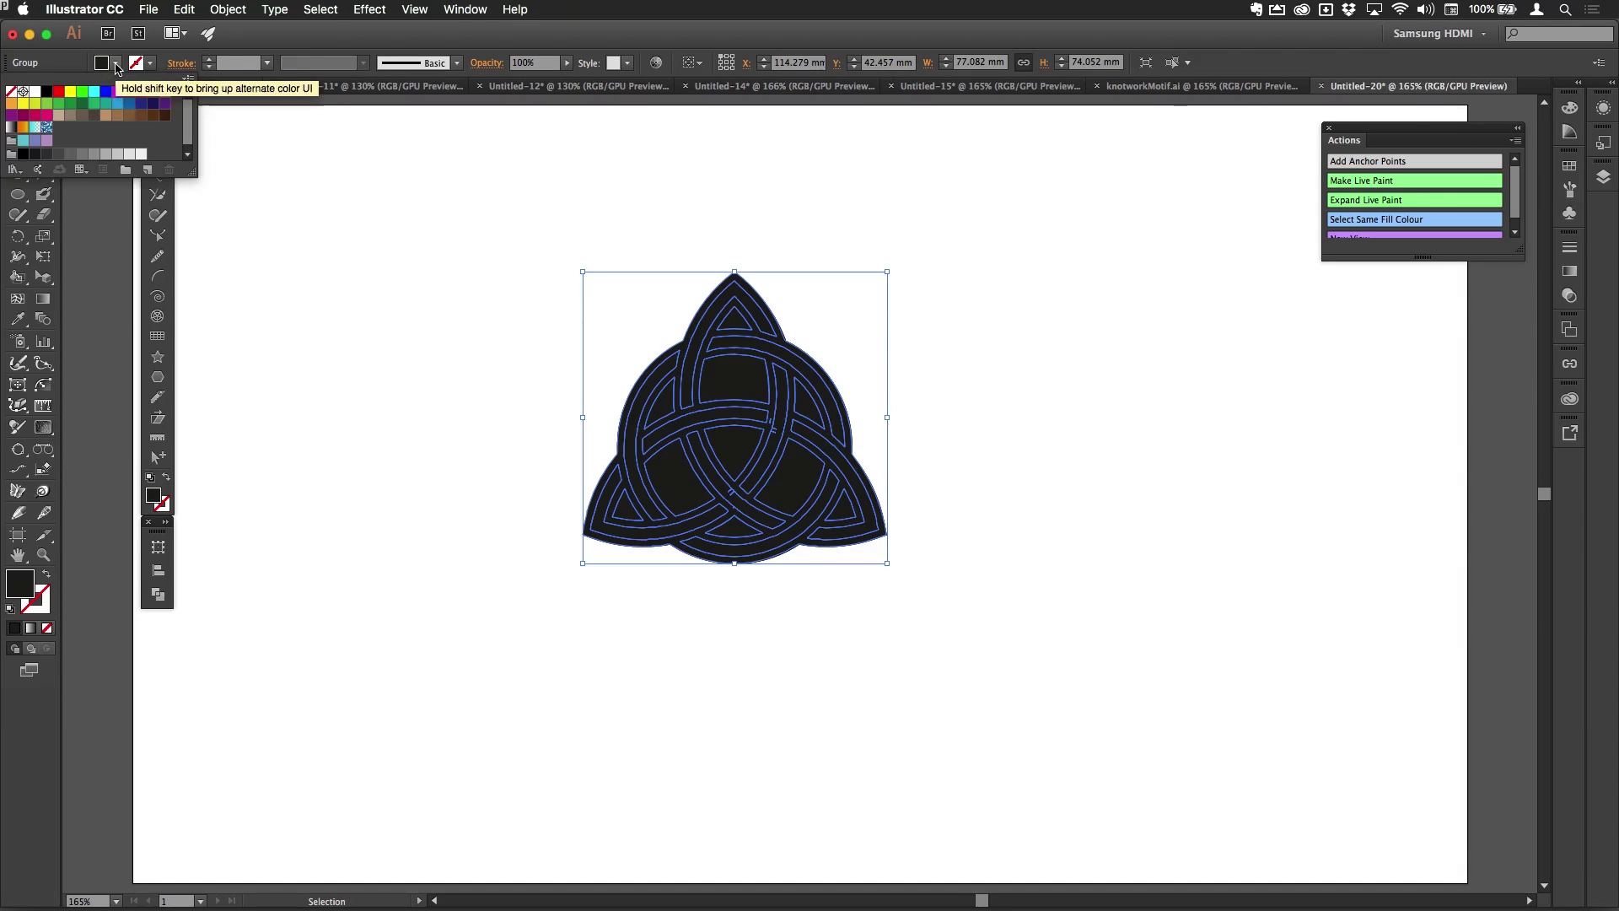
{"action": "left_click", "coordinate": [58, 115]}
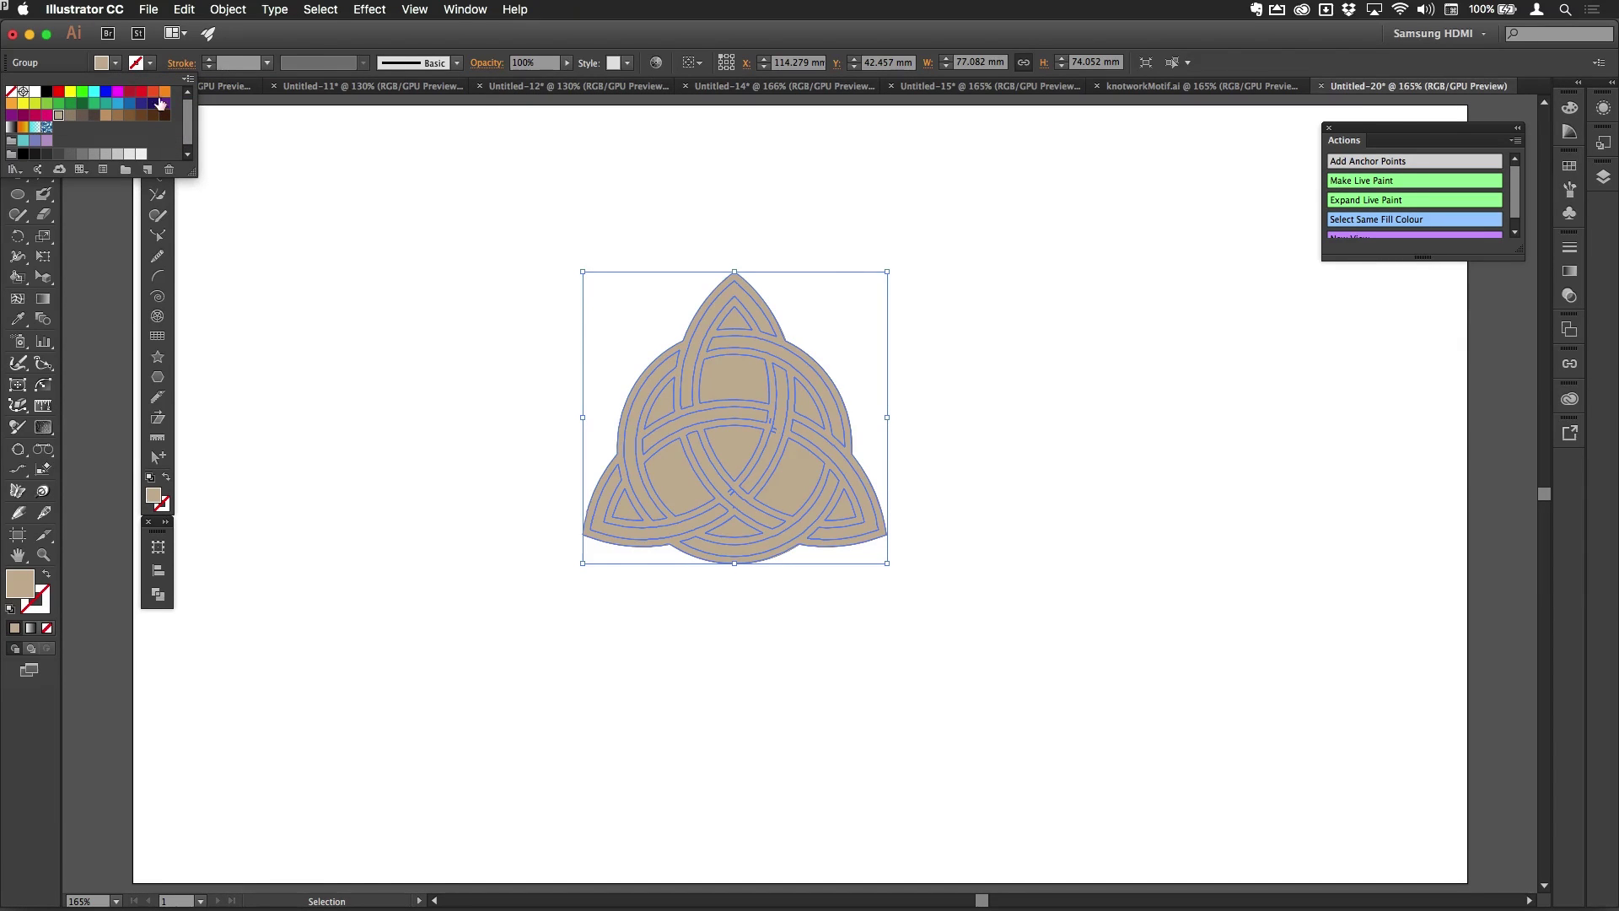
{"action": "left_click", "coordinate": [394, 44]}
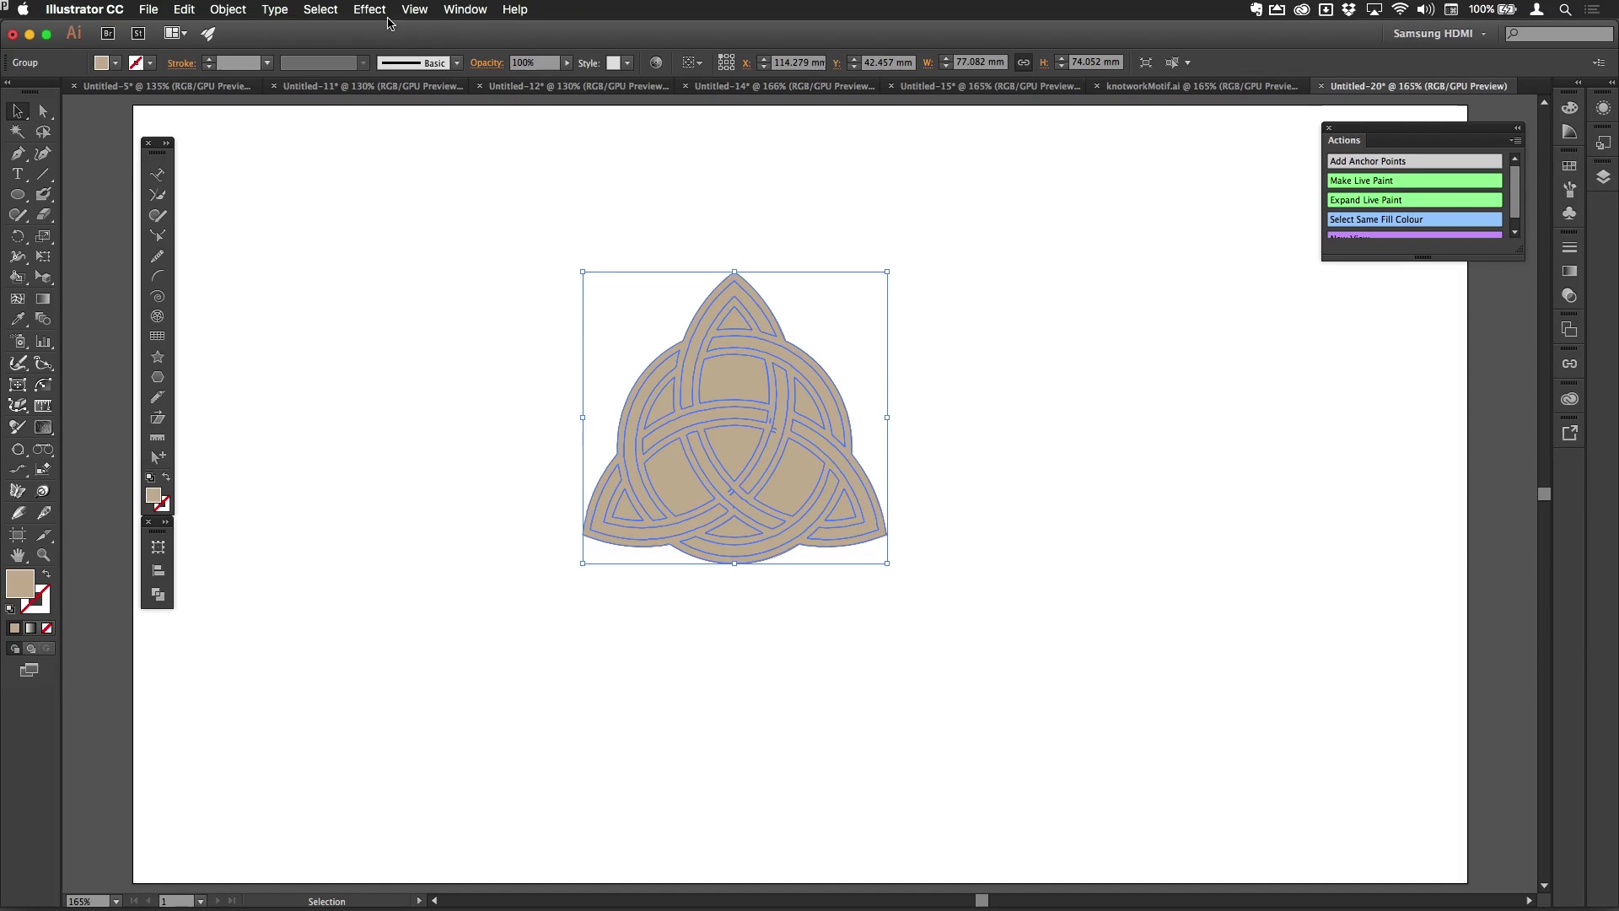
- Apply an Offset Path effect of 2 mm with Round joins to the tan fill
{"action": "left_click", "coordinate": [376, 10]}
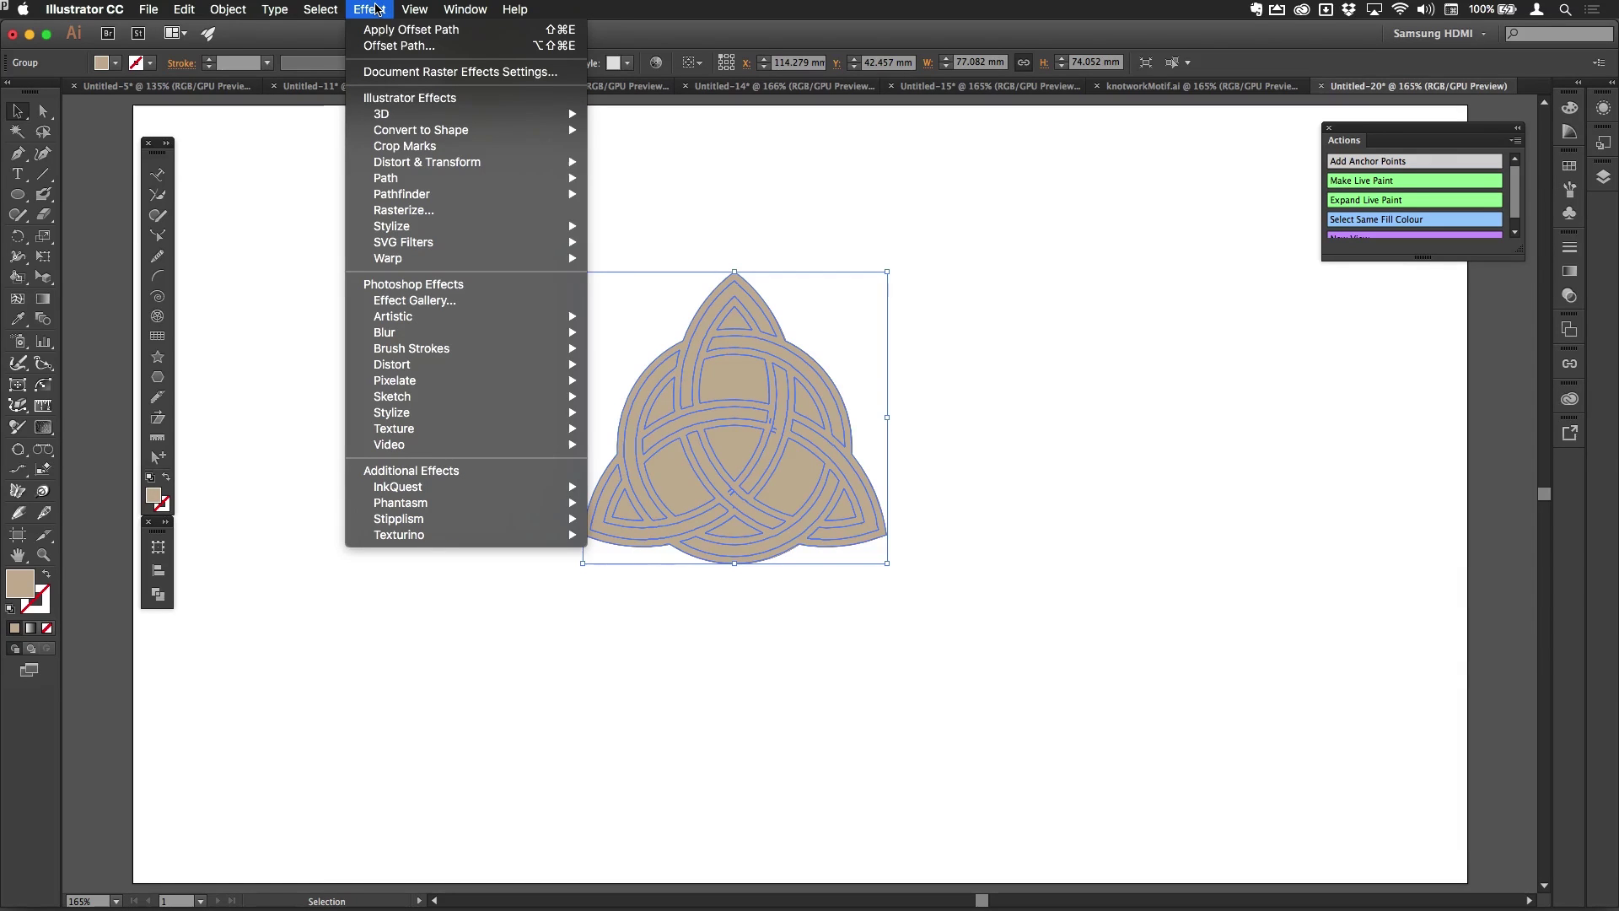
{"action": "mouse_move", "coordinate": [451, 184]}
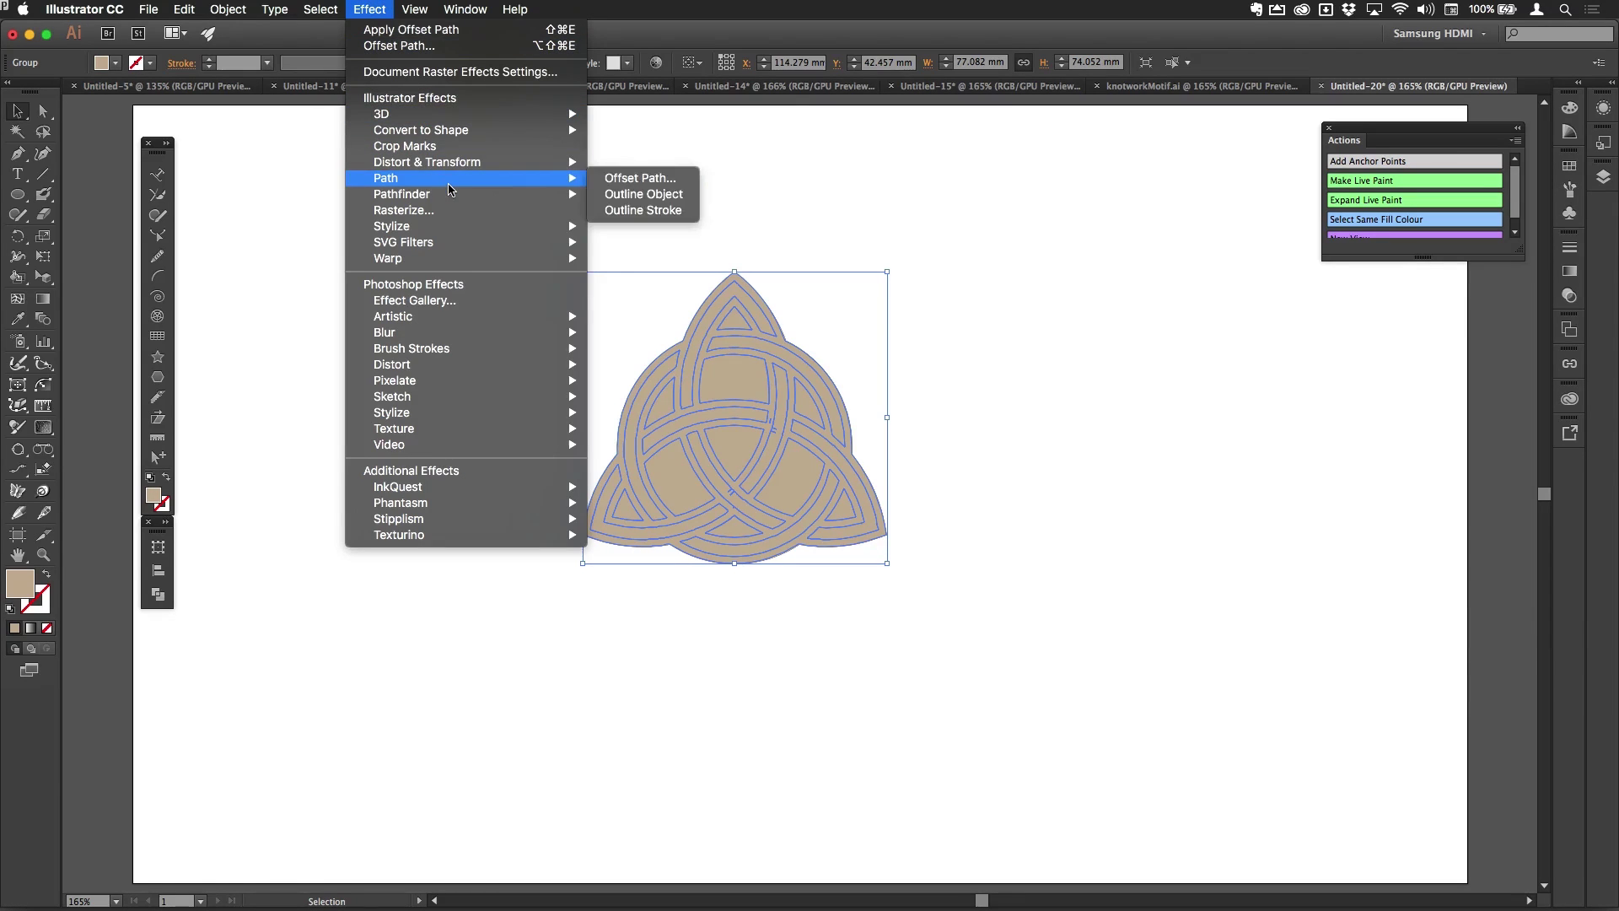
{"action": "left_click", "coordinate": [631, 178]}
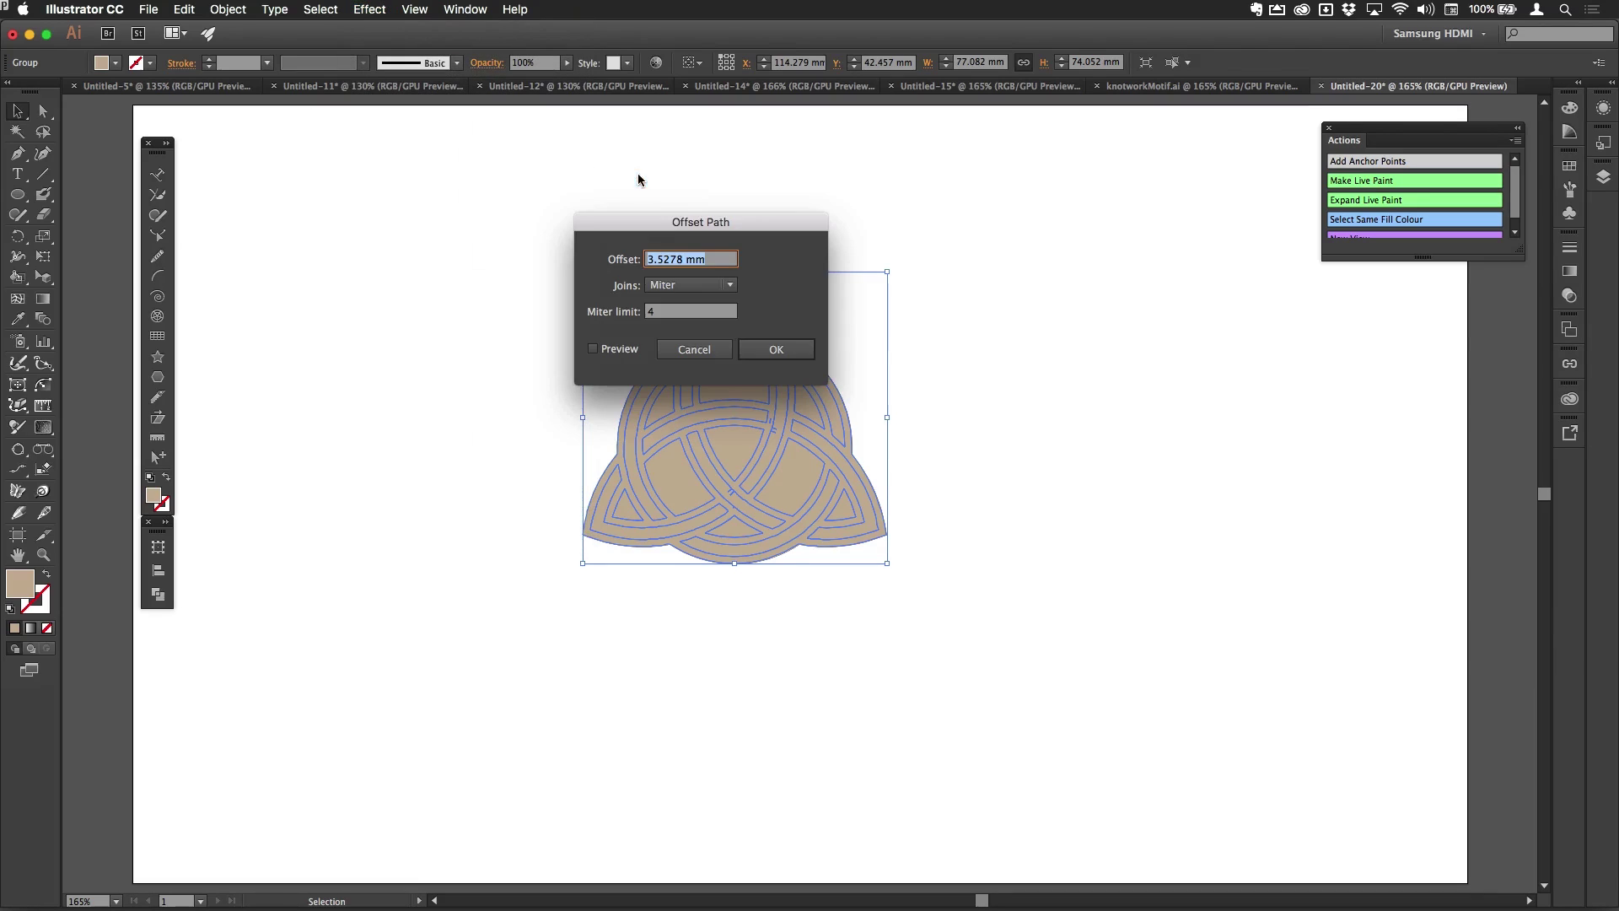
{"action": "left_click", "coordinate": [626, 351]}
{"action": "left_click", "coordinate": [701, 262]}
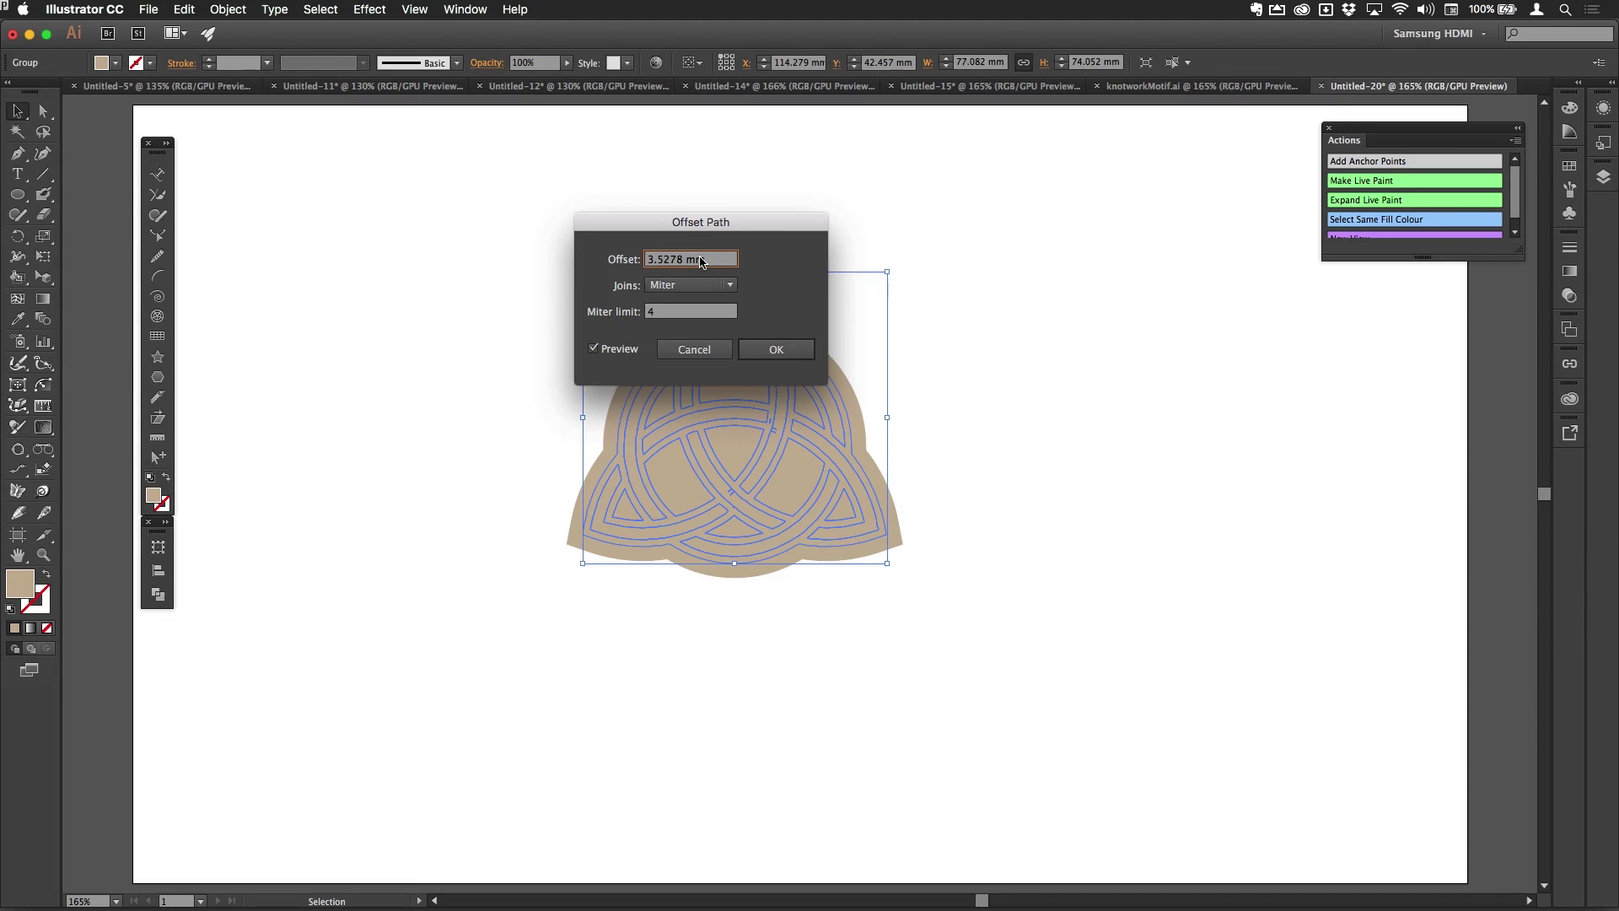
{"action": "triple_click", "coordinate": [702, 260]}
{"action": "type", "text": "2"}
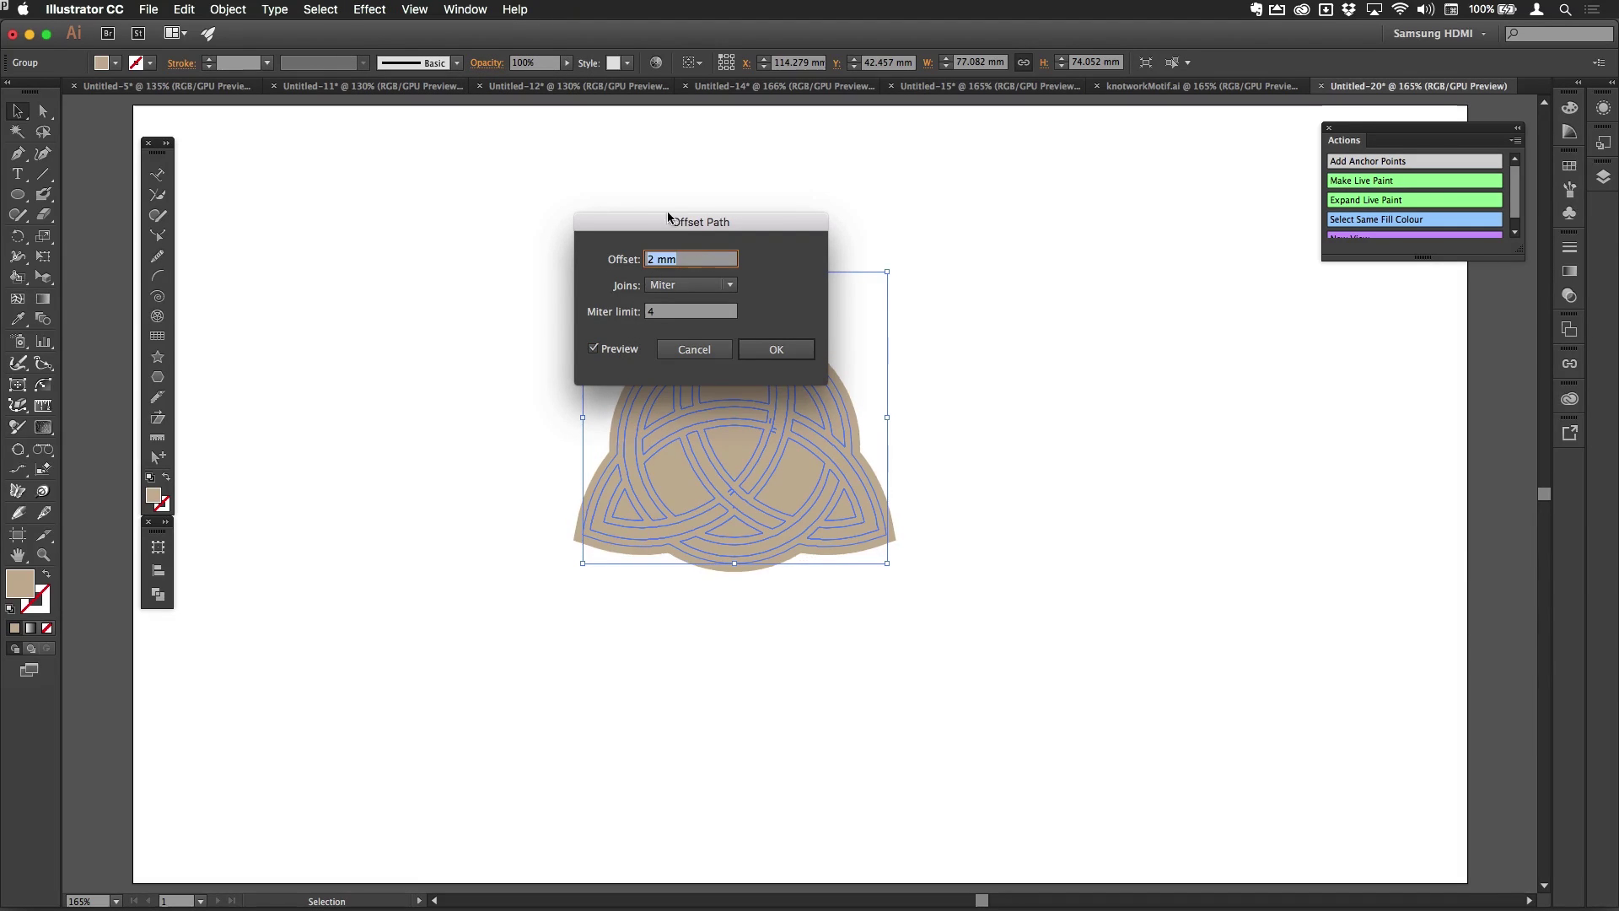
{"action": "left_click_drag", "start_coordinate": [669, 222], "coordinate": [1020, 212]}
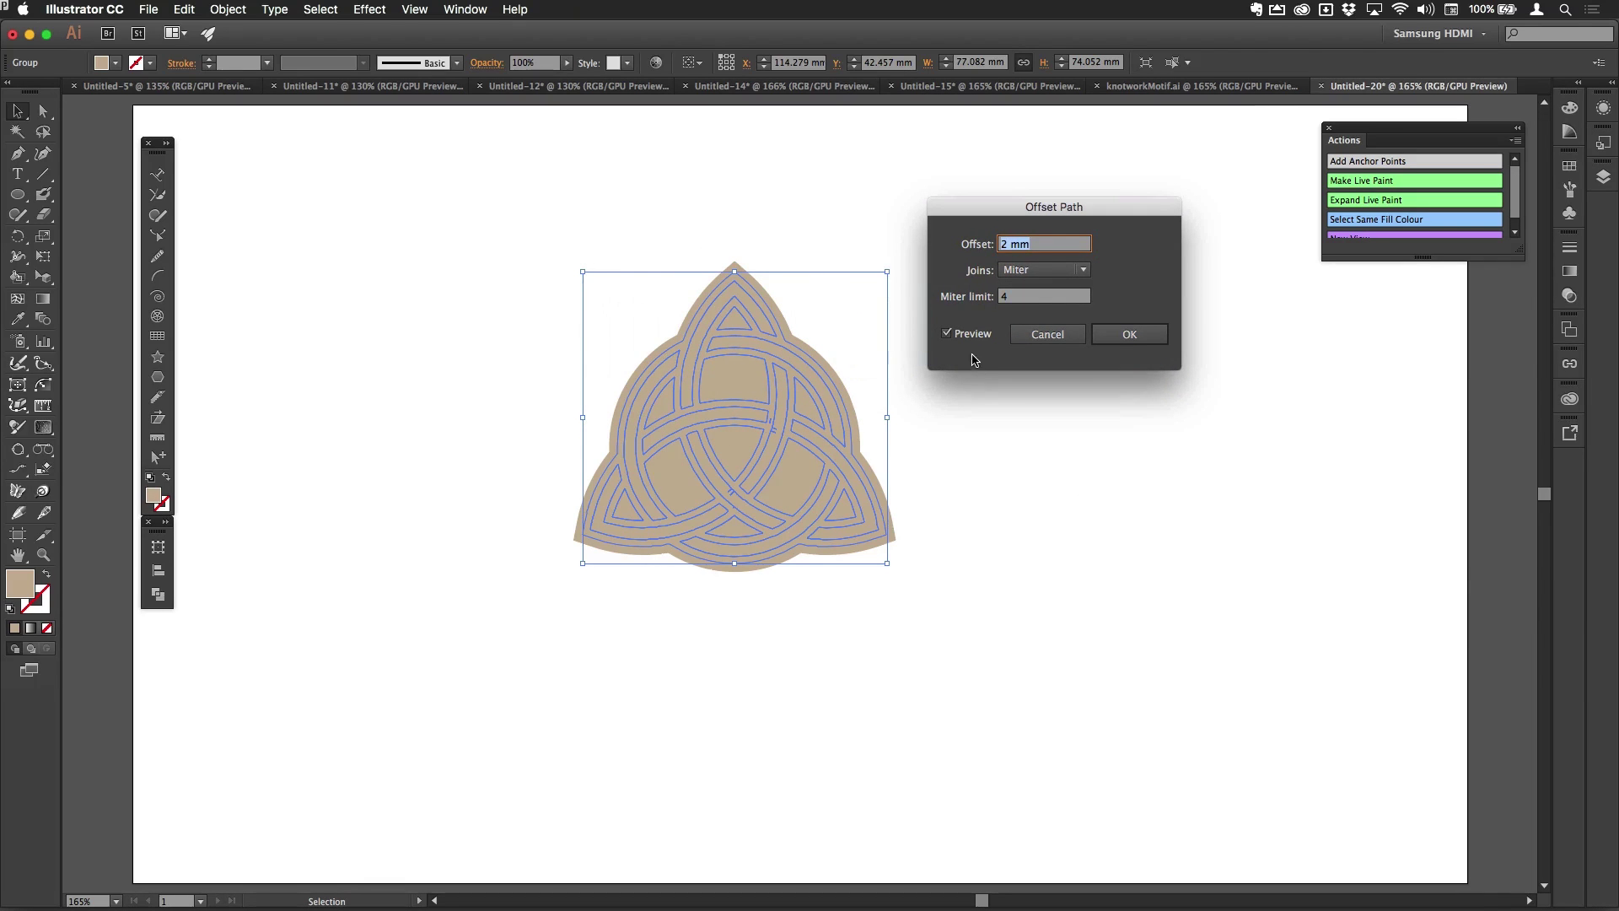
{"action": "left_click", "coordinate": [1051, 271]}
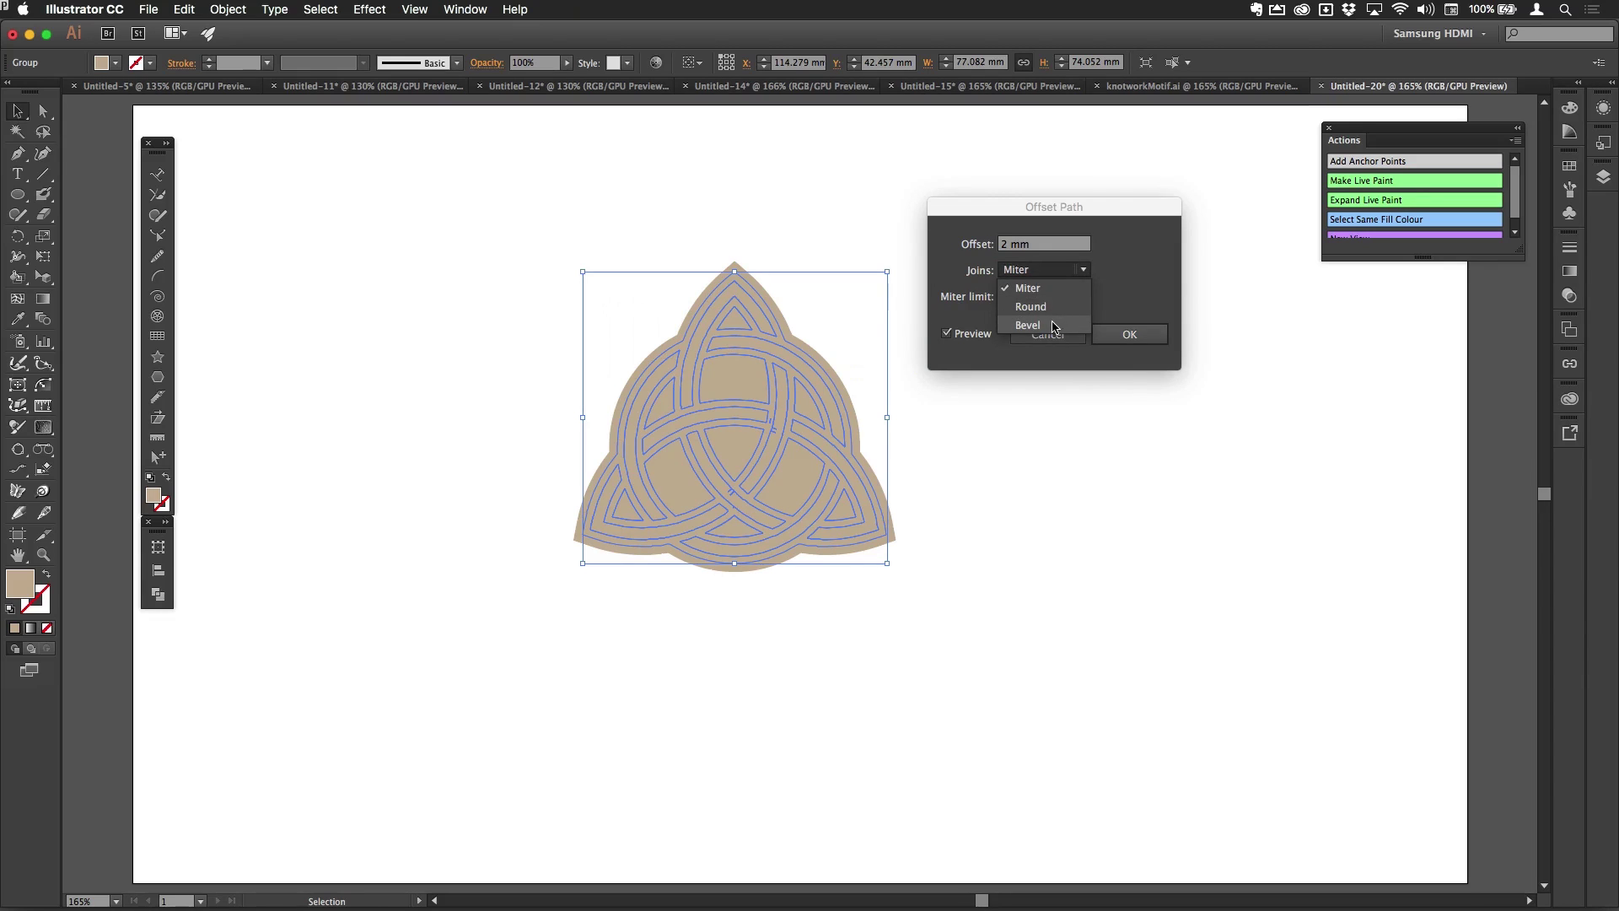
{"action": "left_click", "coordinate": [1052, 308]}
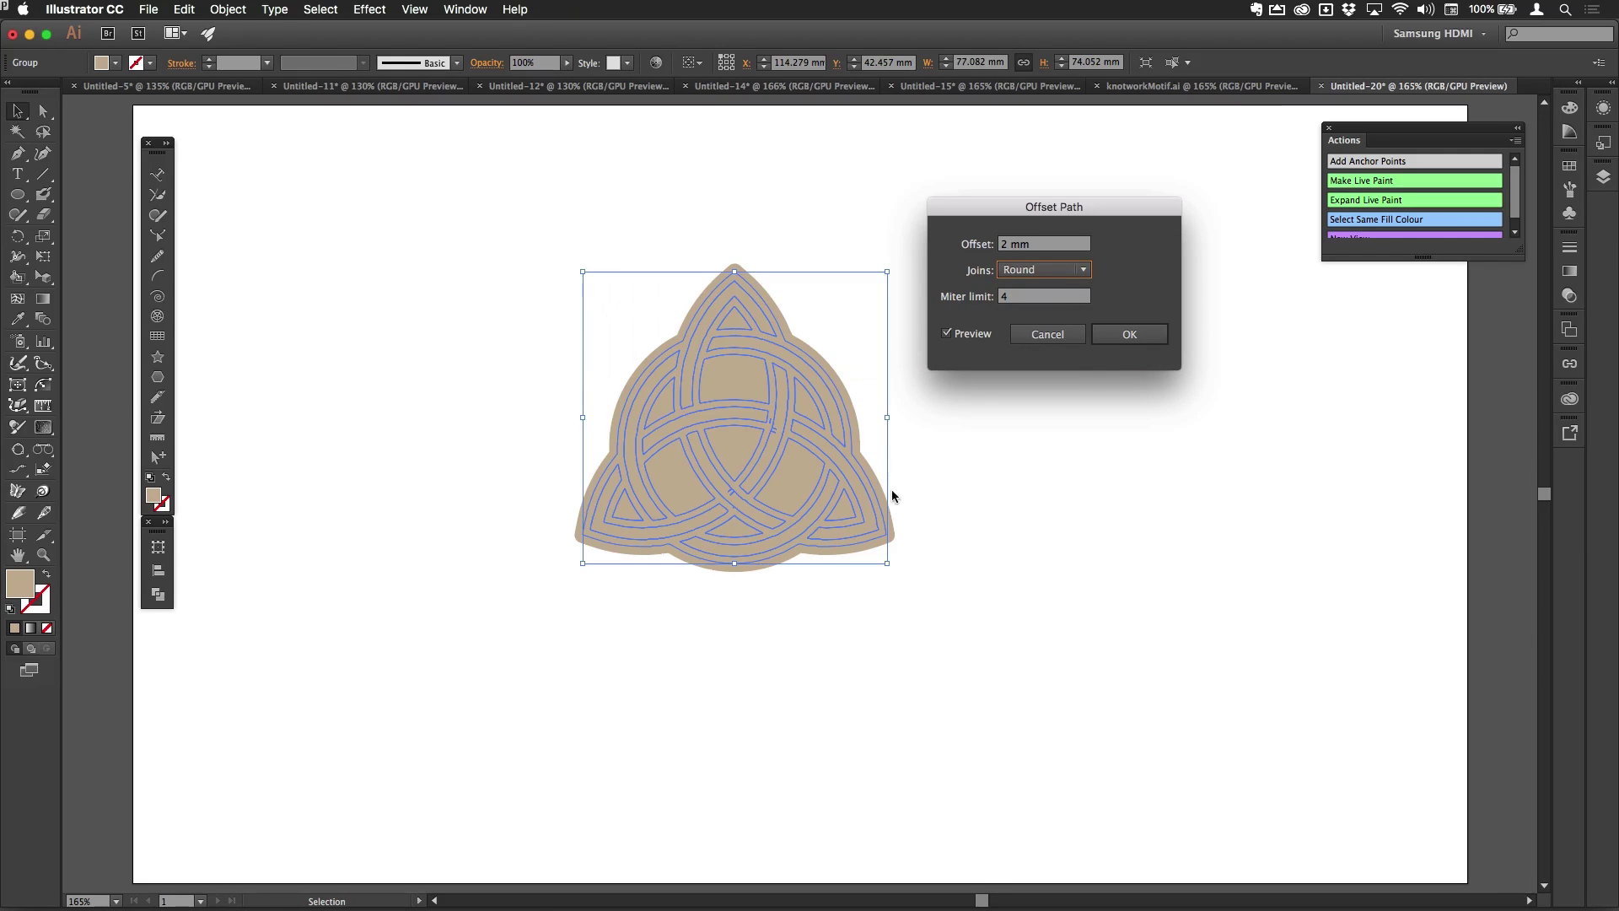
{"action": "left_click", "coordinate": [1129, 334]}
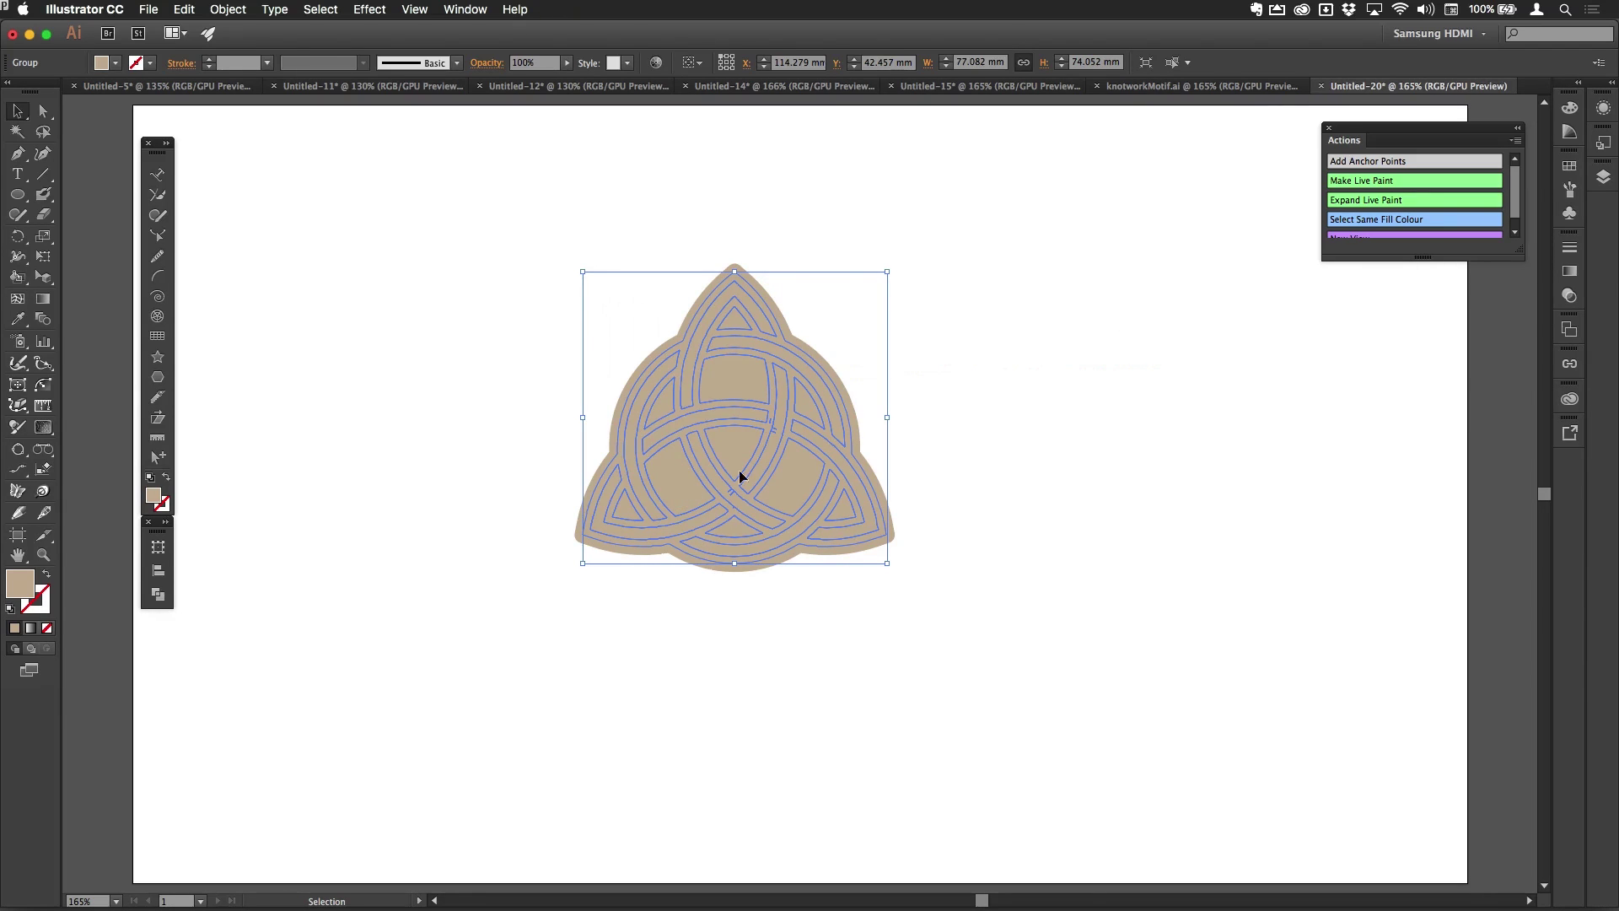
- In the Appearance panel, move the tan fill below Contents
{"action": "left_click", "coordinate": [1605, 109]}
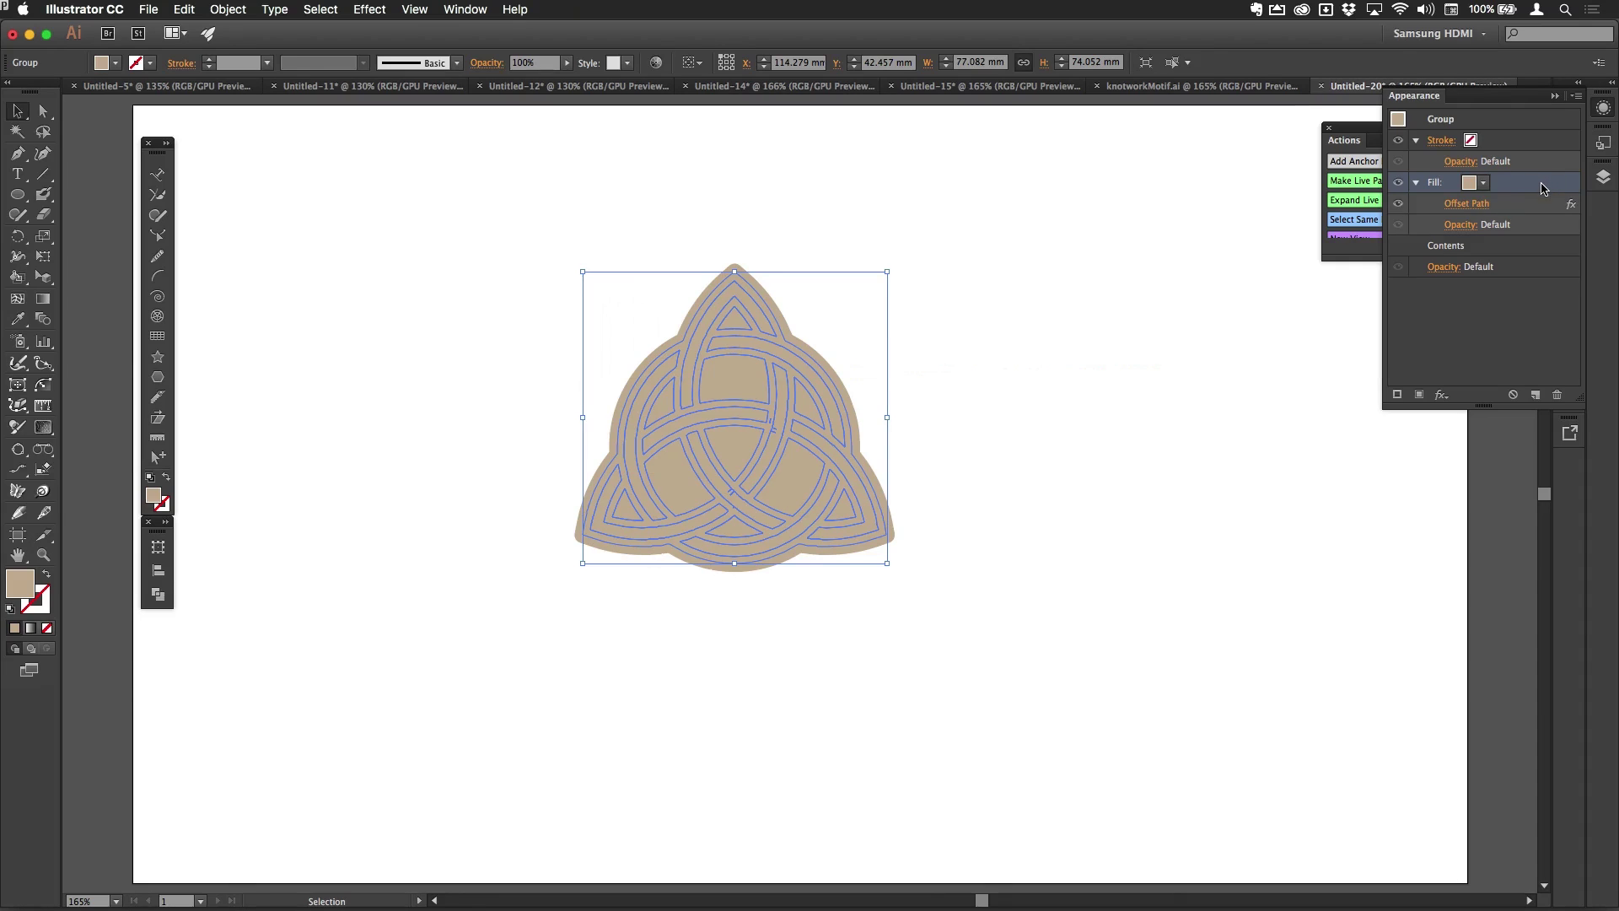
{"action": "left_click_drag", "start_coordinate": [1542, 189], "coordinate": [1528, 262]}
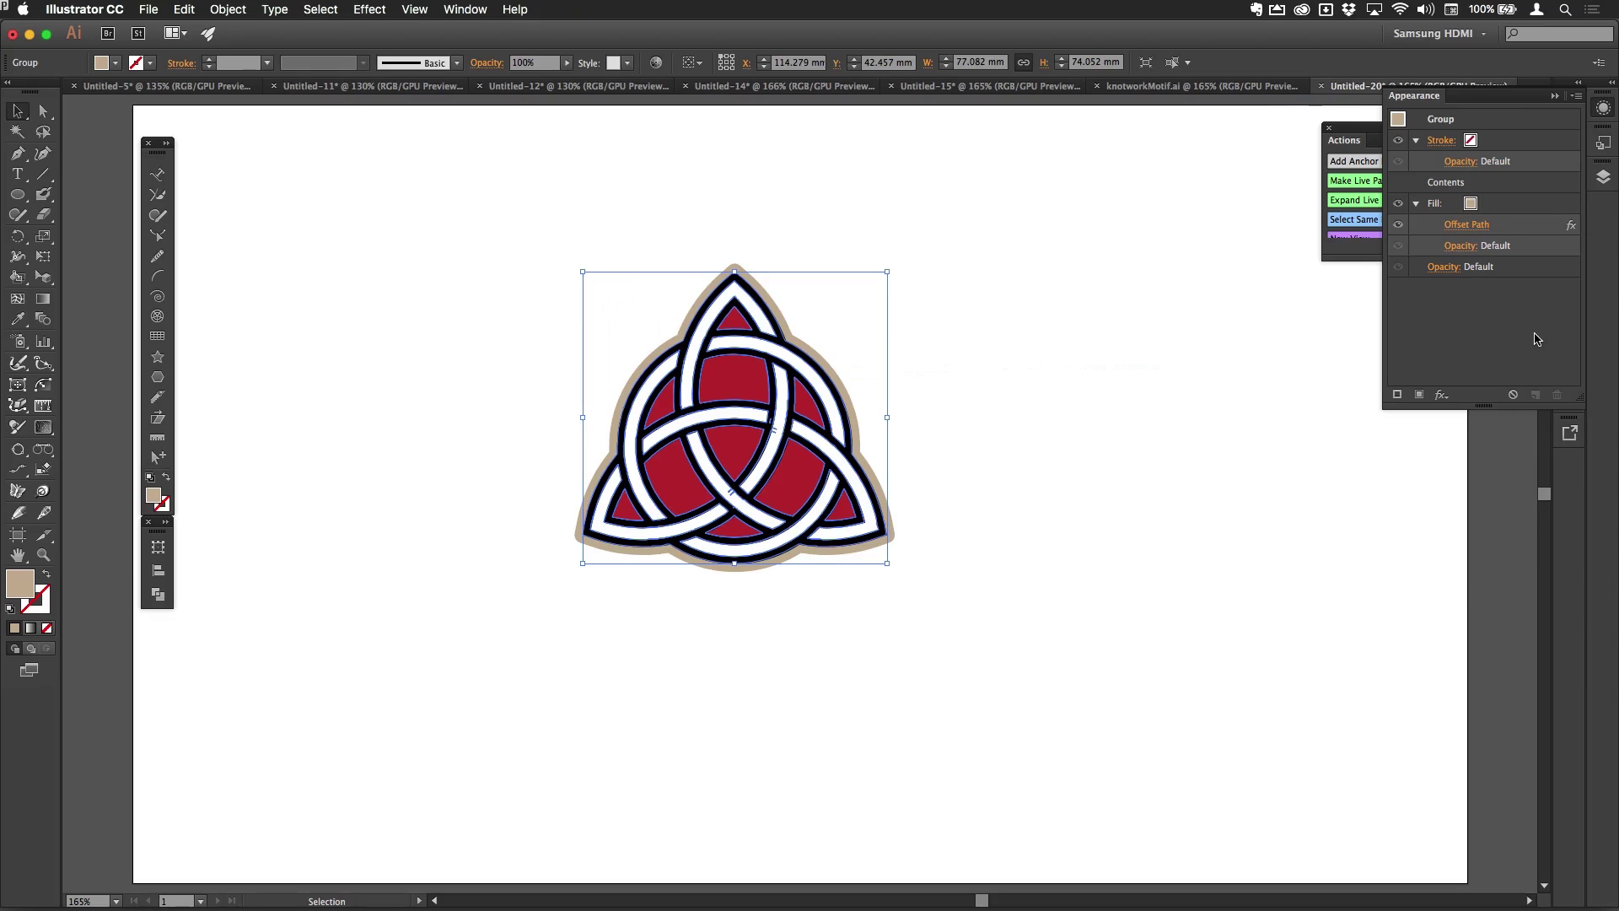
{"action": "left_click", "coordinate": [1536, 209]}
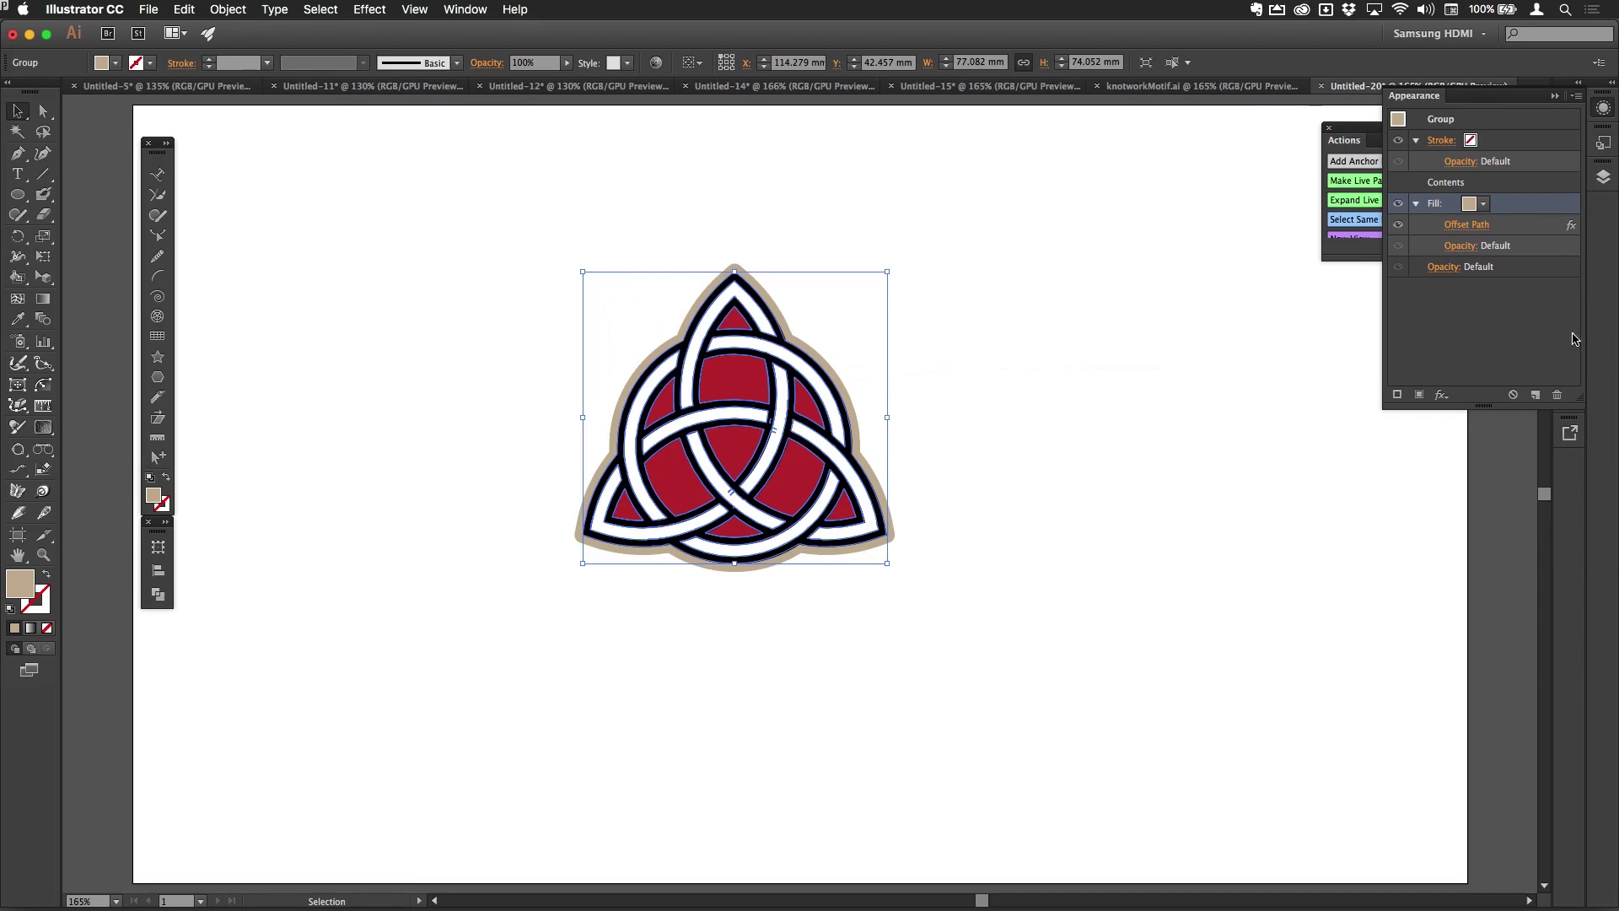
- Duplicate the tan fill and colour the copy dark brown
{"action": "left_click", "coordinate": [1537, 396]}
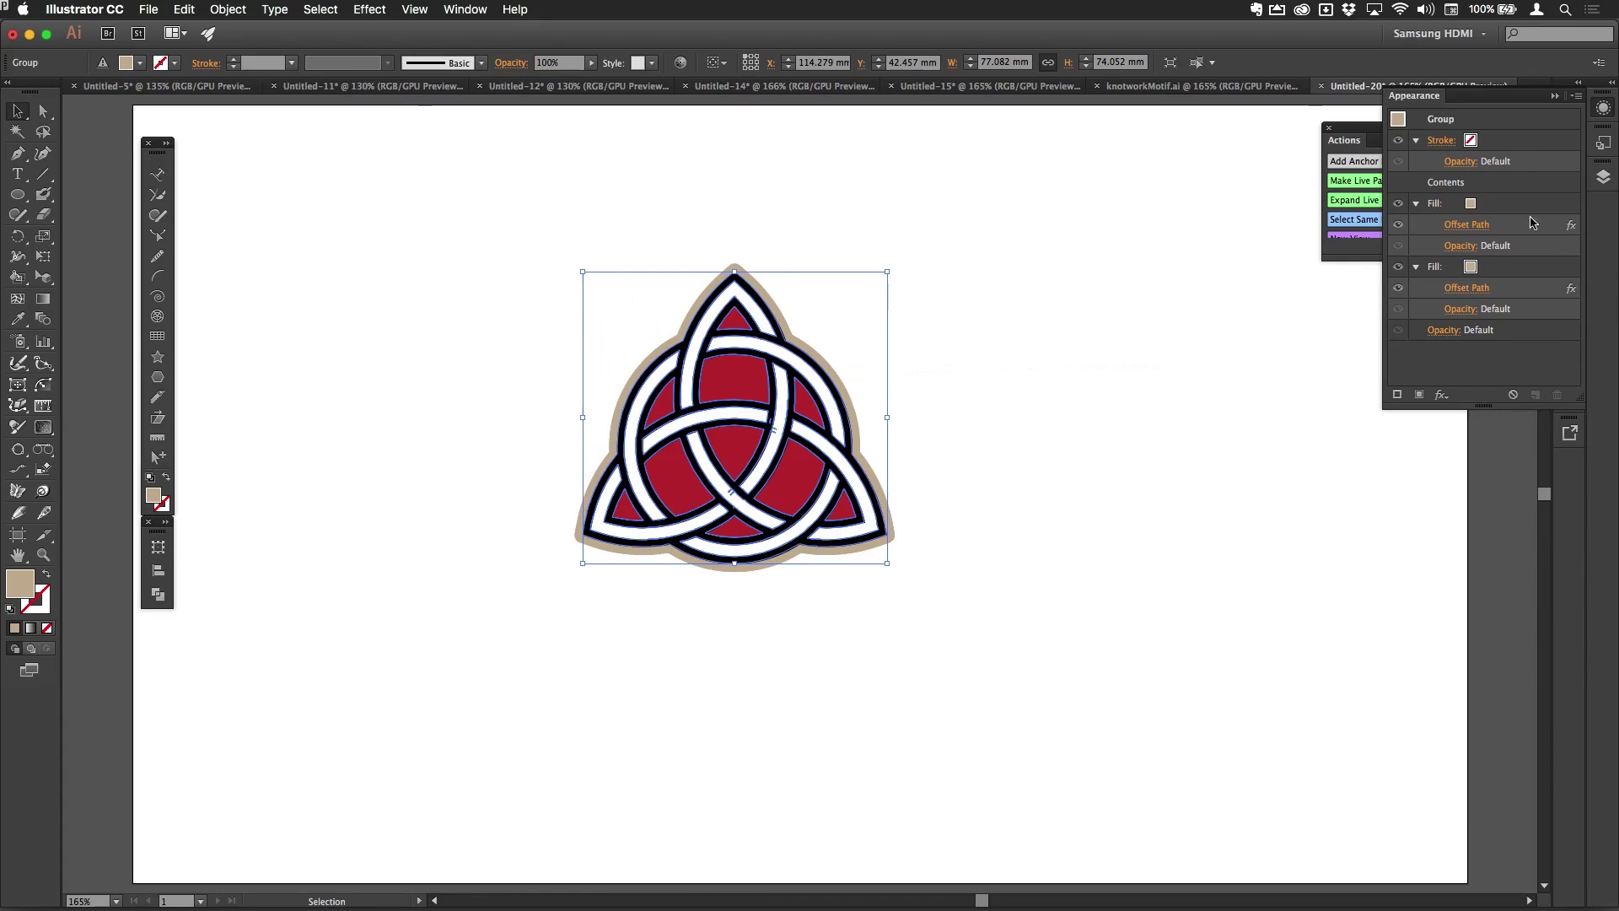
{"action": "left_click", "coordinate": [1523, 275]}
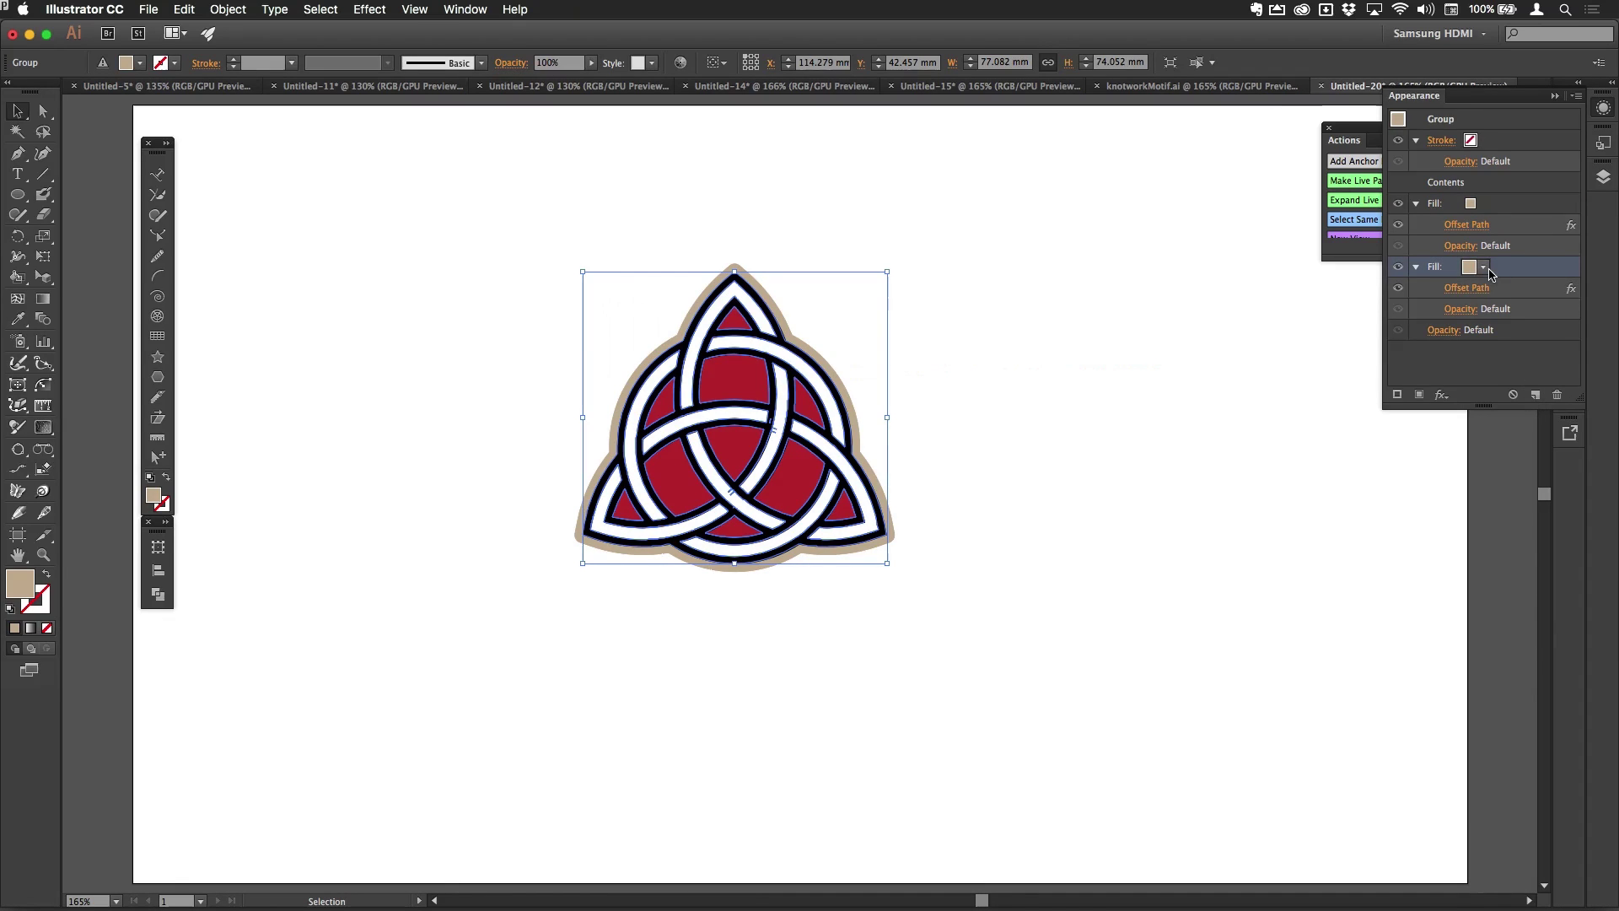
{"action": "left_click", "coordinate": [1485, 270]}
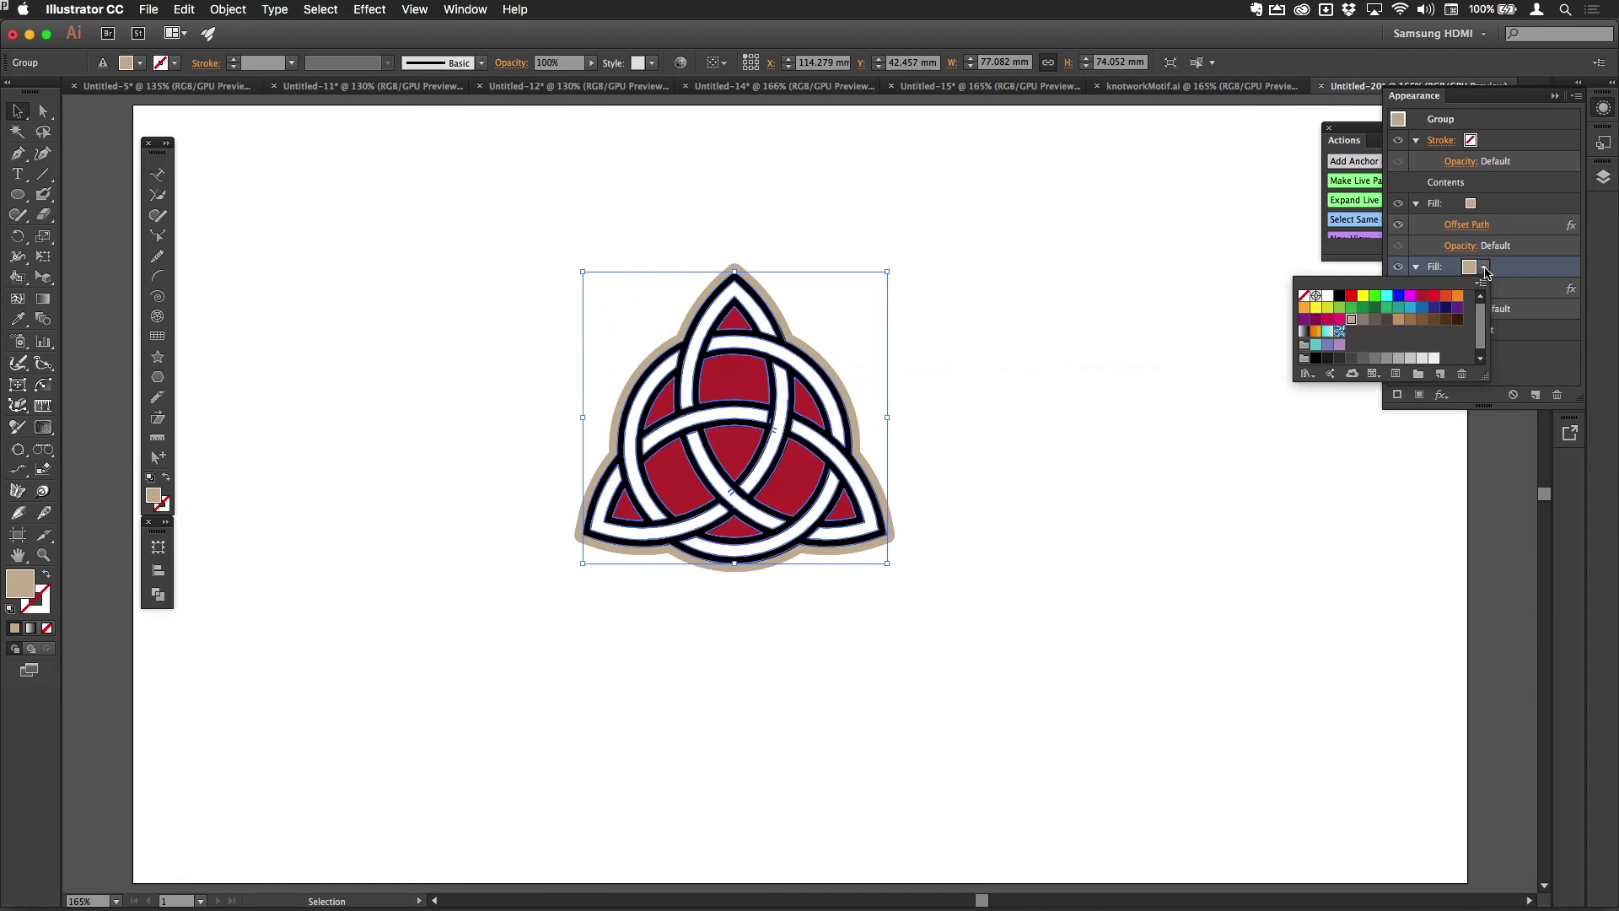
{"action": "left_click", "coordinate": [1387, 320]}
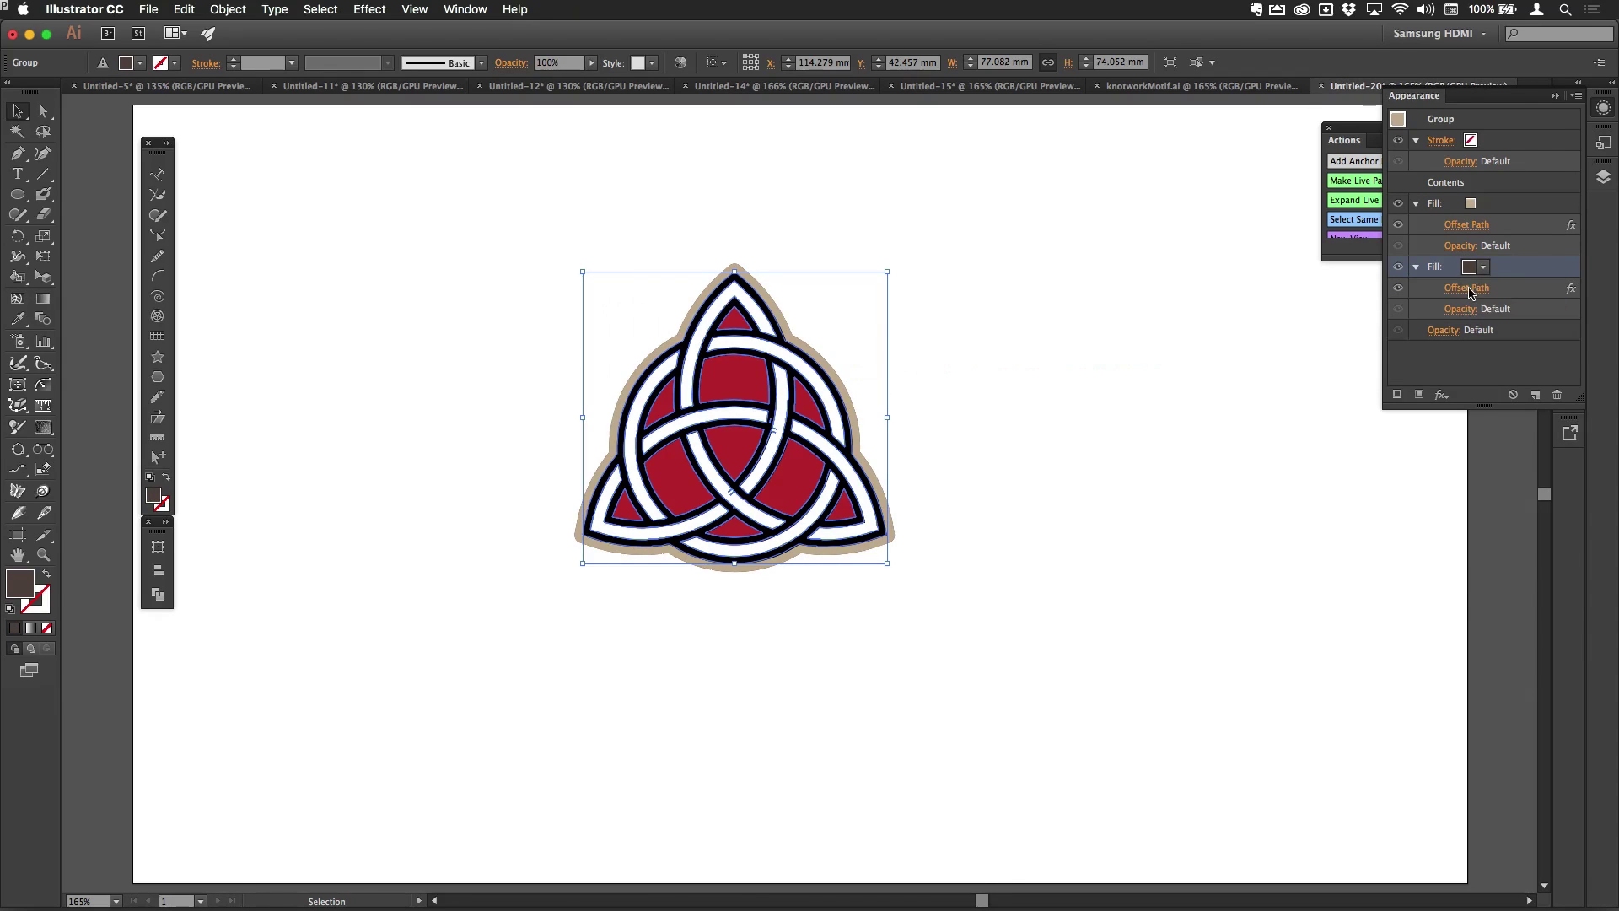
- Set the dark brown fill's Offset Path to 3.5 mm, apply it, and deselect
{"action": "left_click", "coordinate": [1489, 291]}
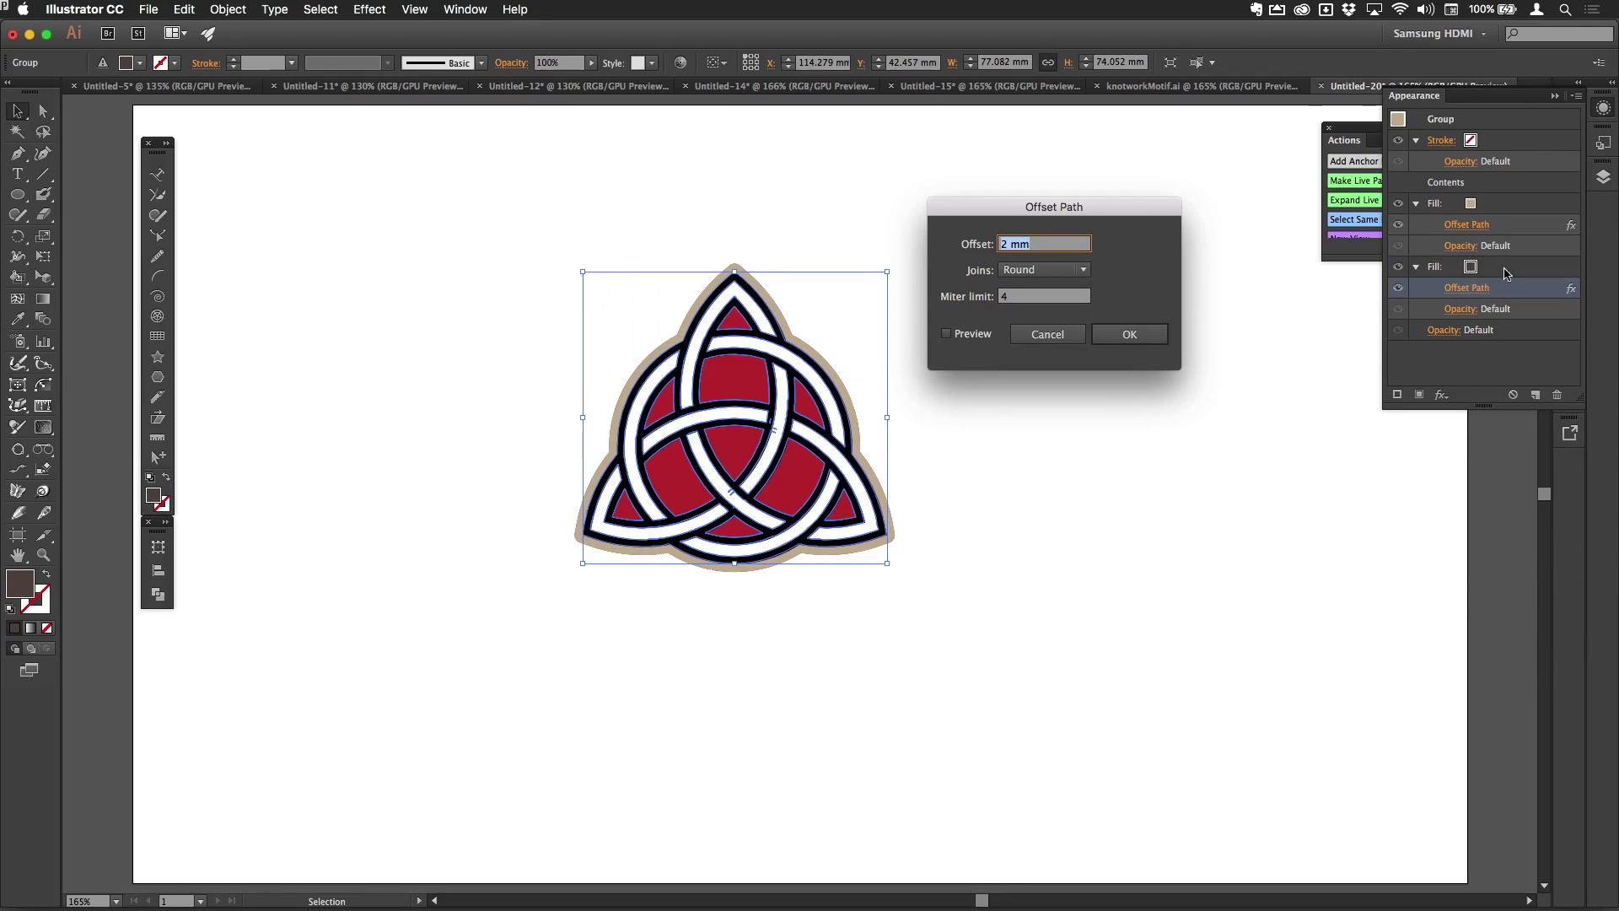
{"action": "left_click", "coordinate": [981, 334]}
{"action": "left_click", "coordinate": [1038, 245]}
{"action": "key", "text": "Up"}
{"action": "key", "text": "Up"}
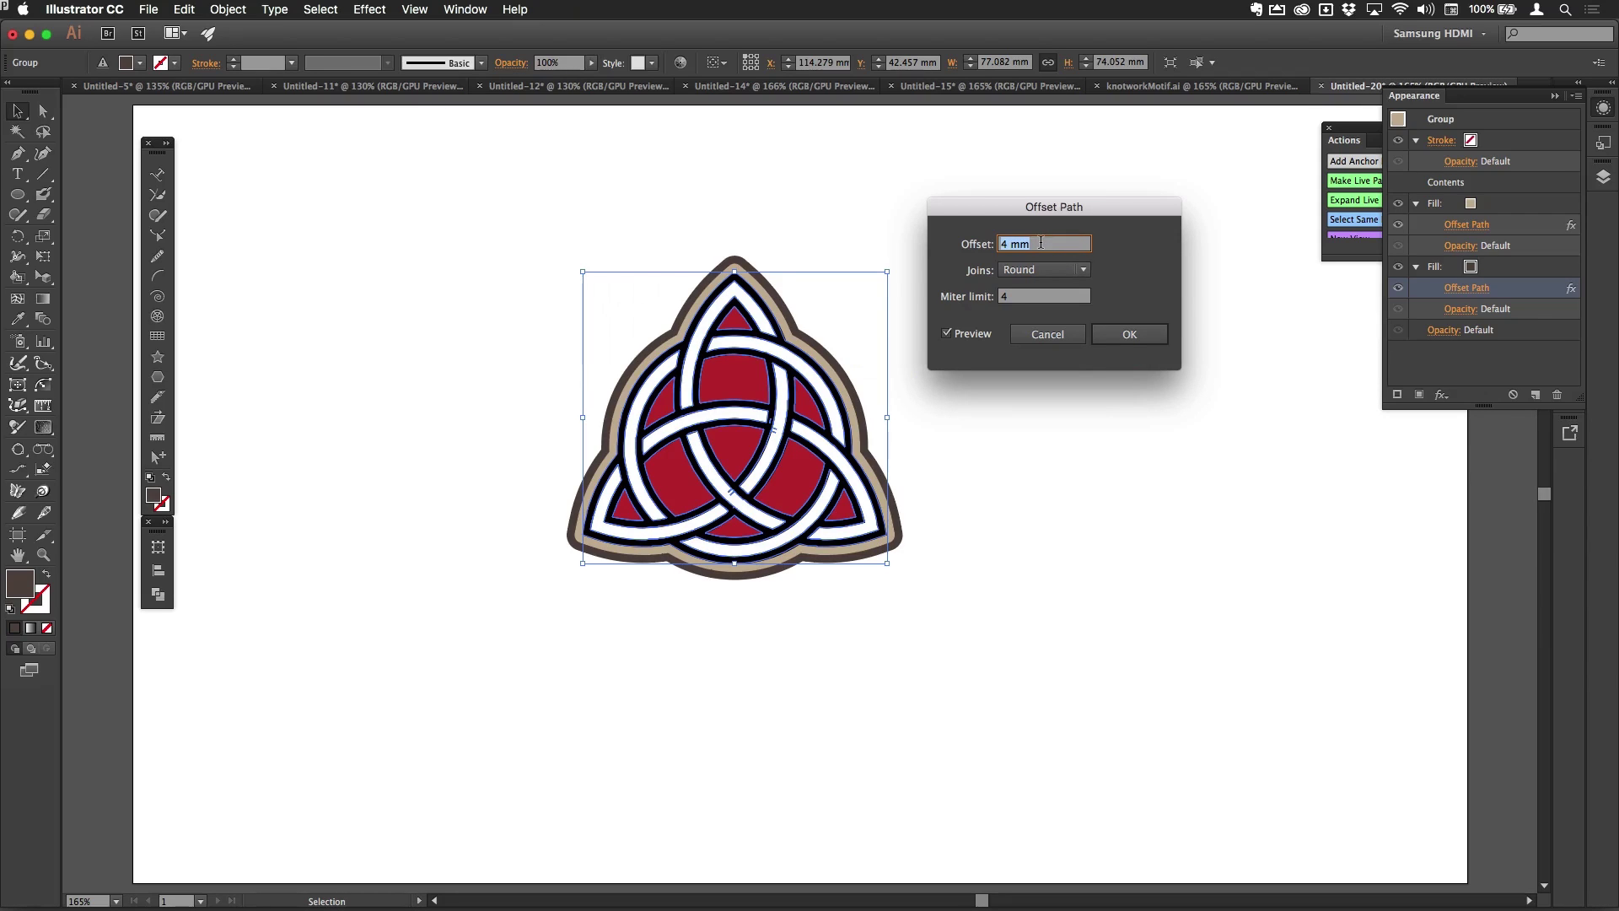
{"action": "type", "text": "3"}
{"action": "key", "text": "Tab"}
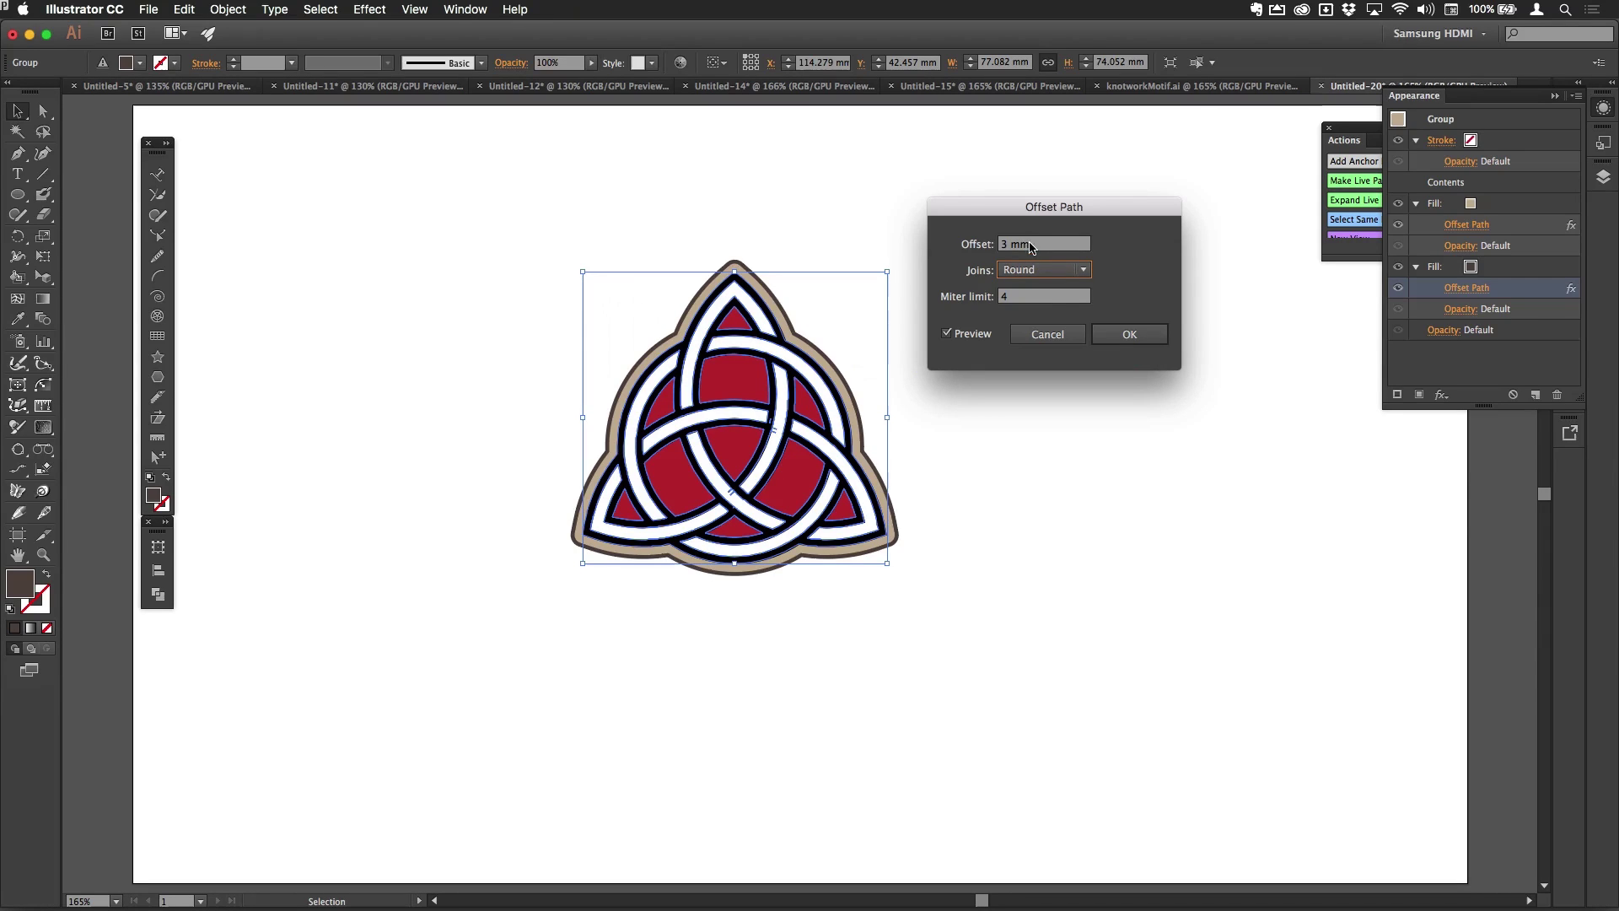
{"action": "left_click", "coordinate": [1016, 244]}
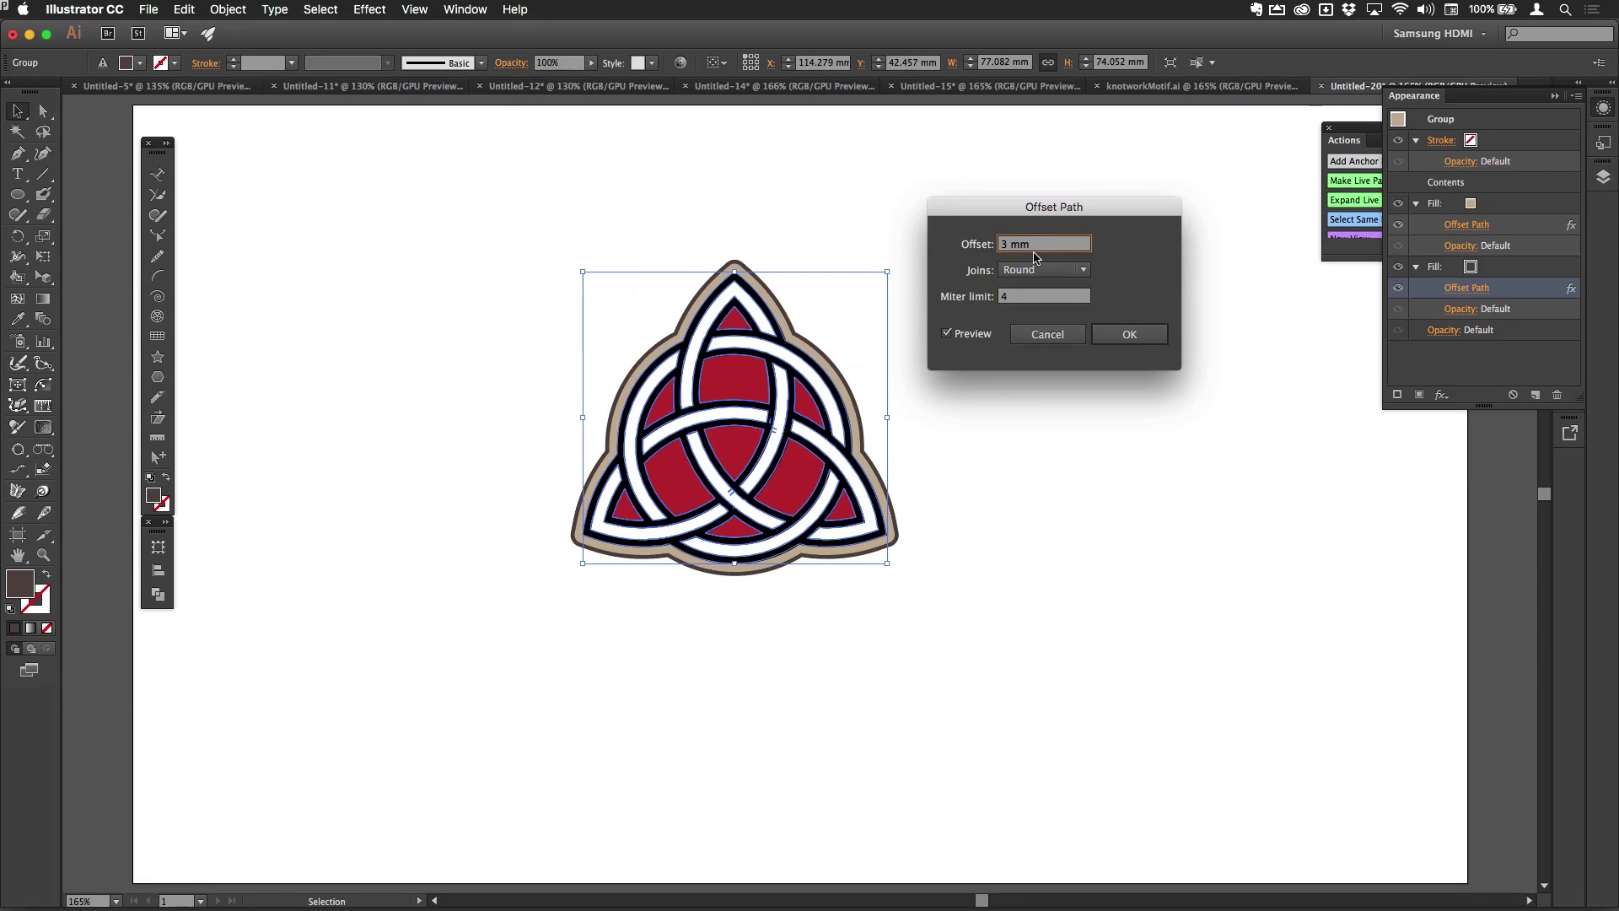
{"action": "type", "text": ".5"}
{"action": "key", "text": "Tab"}
{"action": "left_click", "coordinate": [1130, 335]}
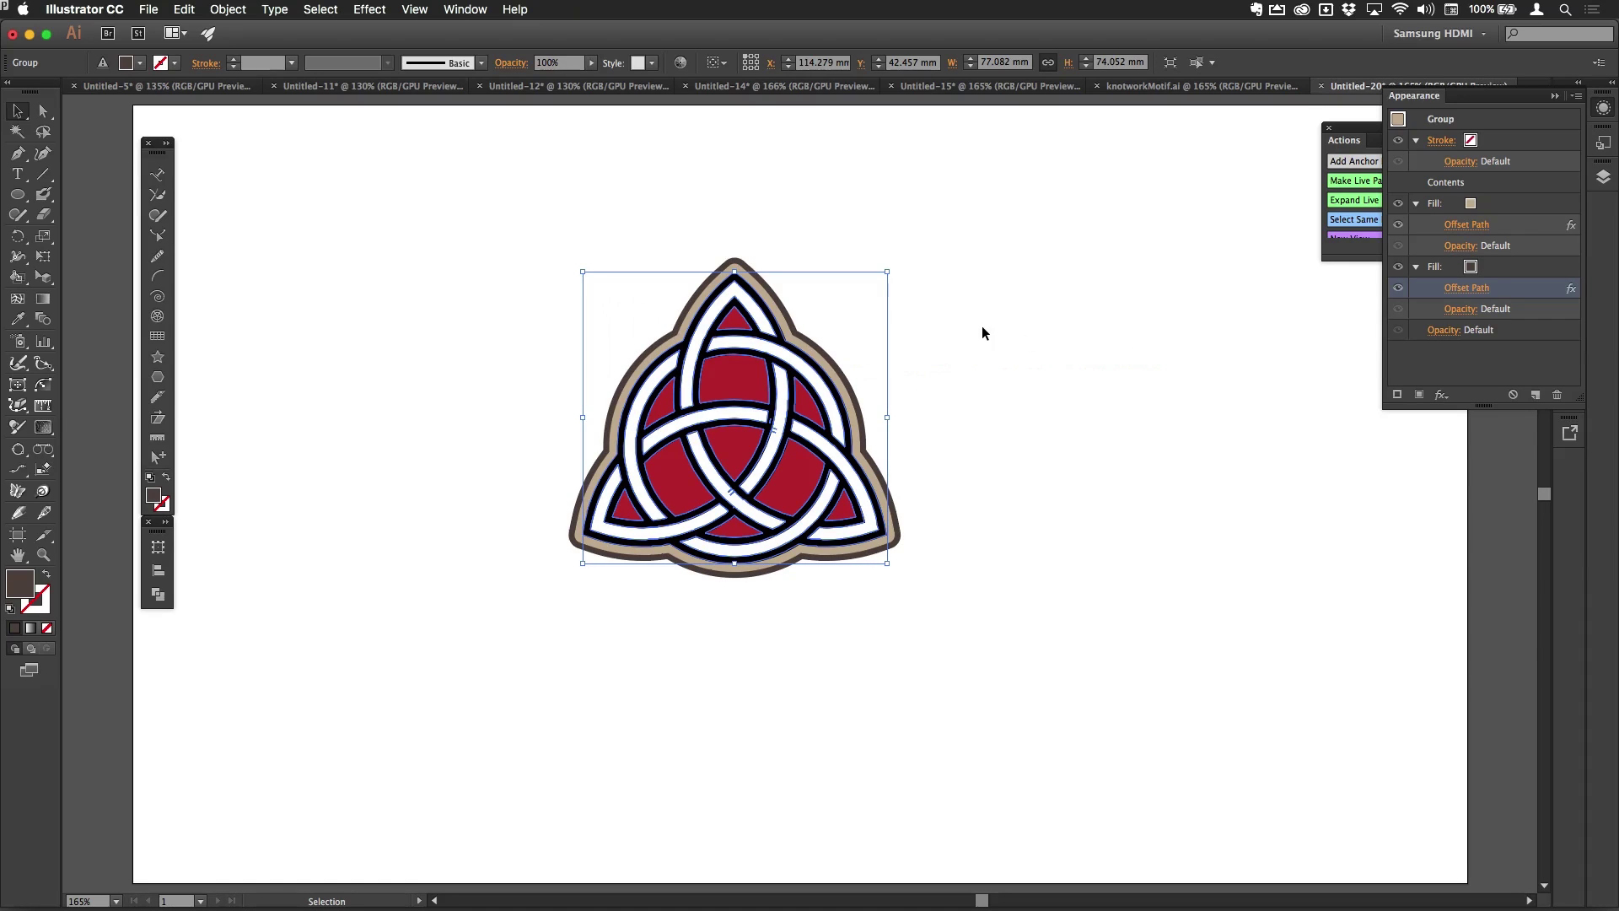
{"action": "left_click", "coordinate": [980, 325]}
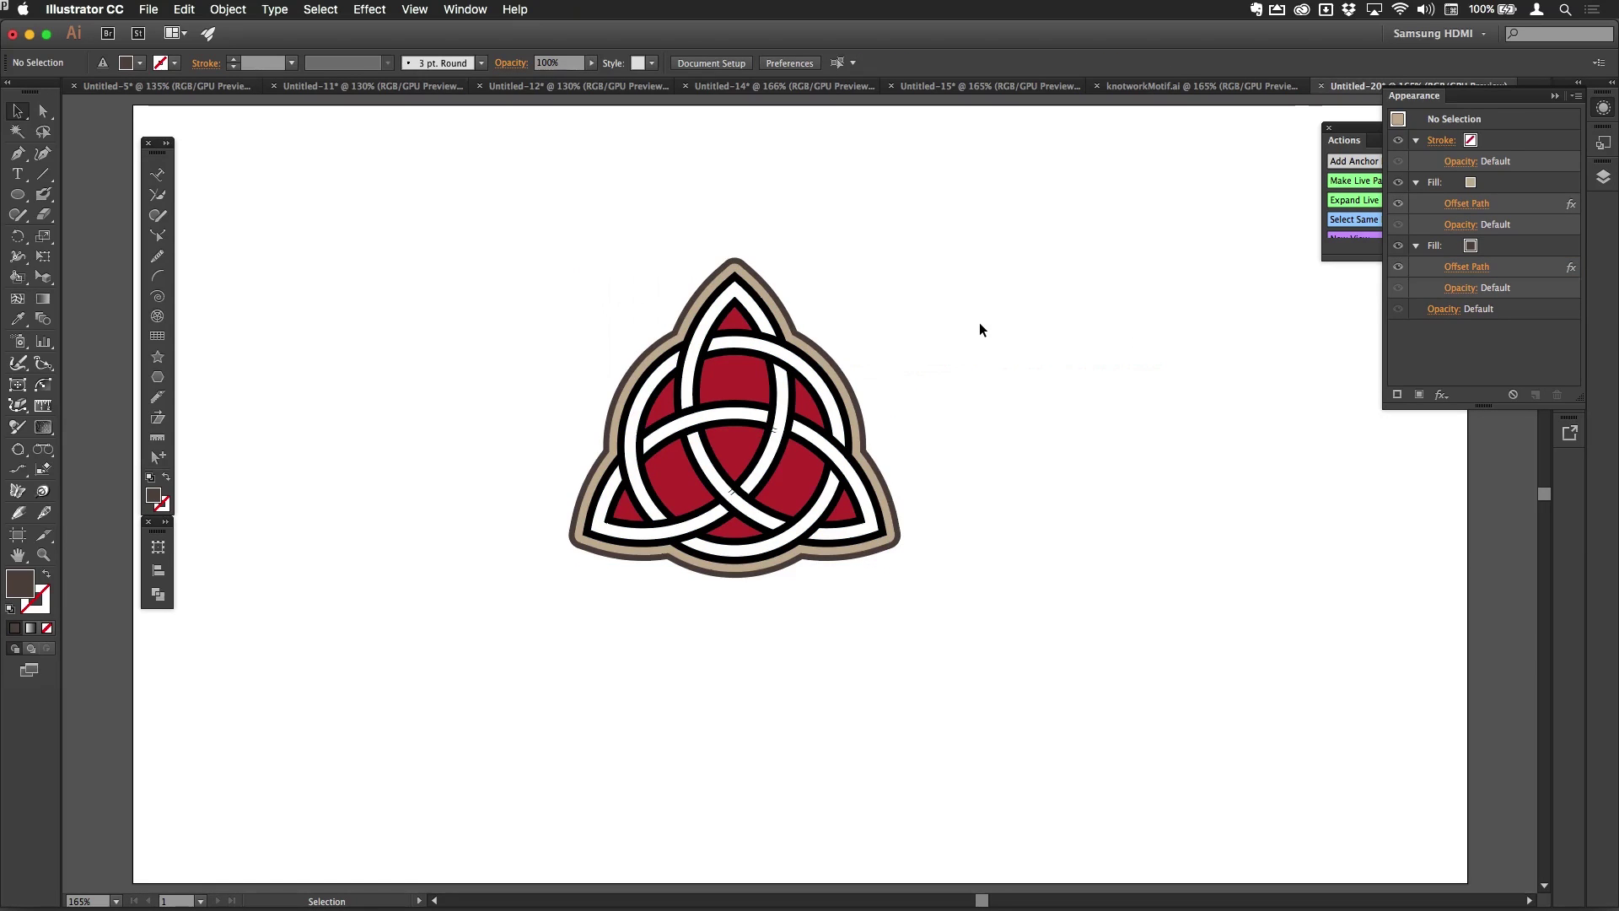